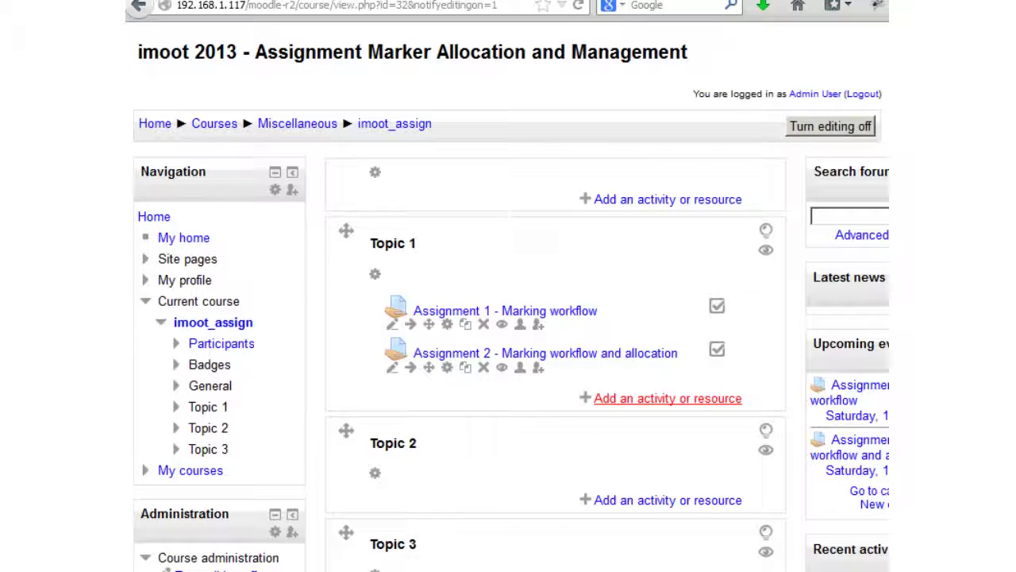
Step: Add an Assignment to Topic 1 with Use marking workflow and Use marking allocation ticked
{"action": "left_click", "coordinate": [668, 397]}
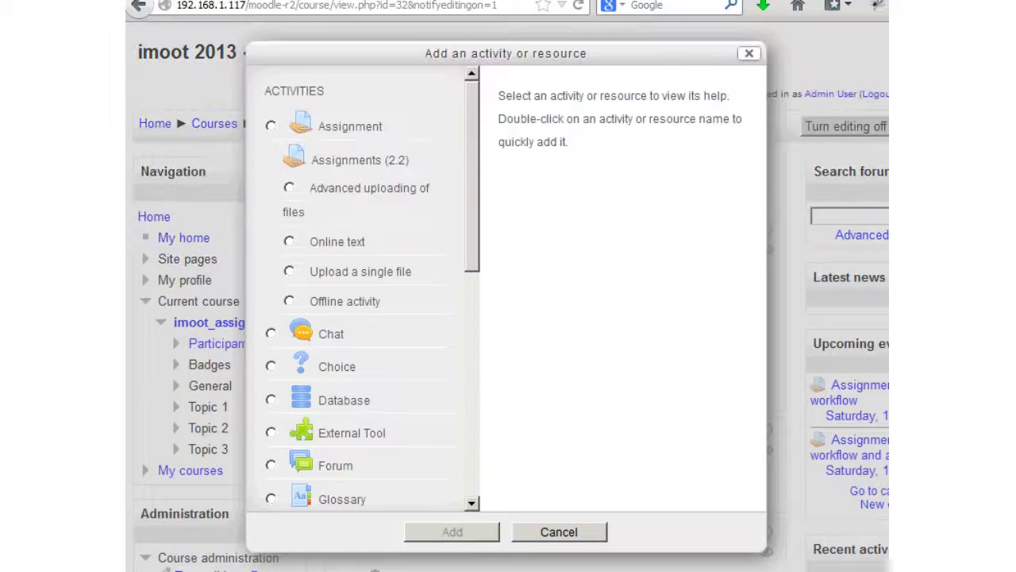
{"action": "left_click", "coordinate": [271, 126]}
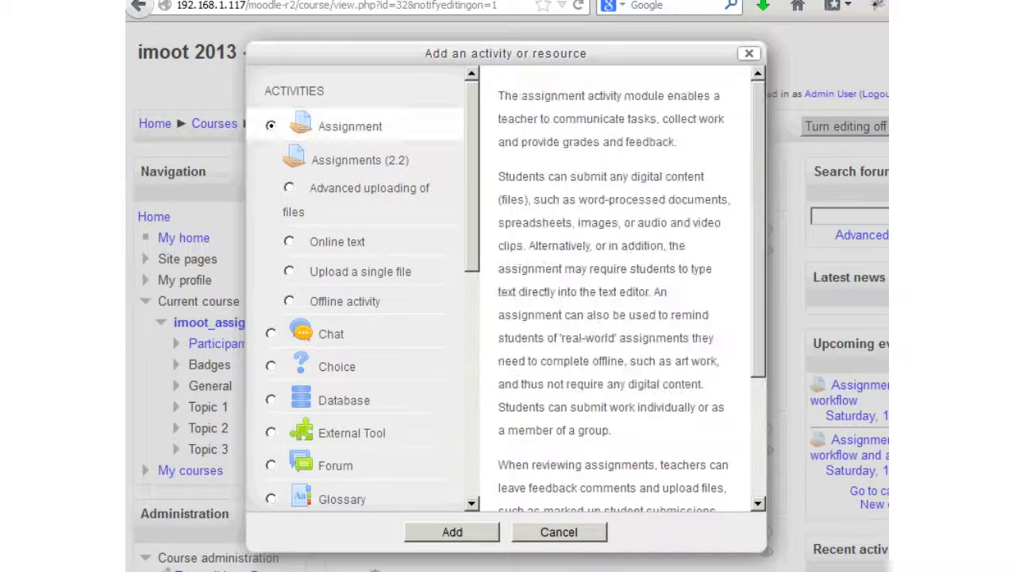
{"action": "key", "text": "Return"}
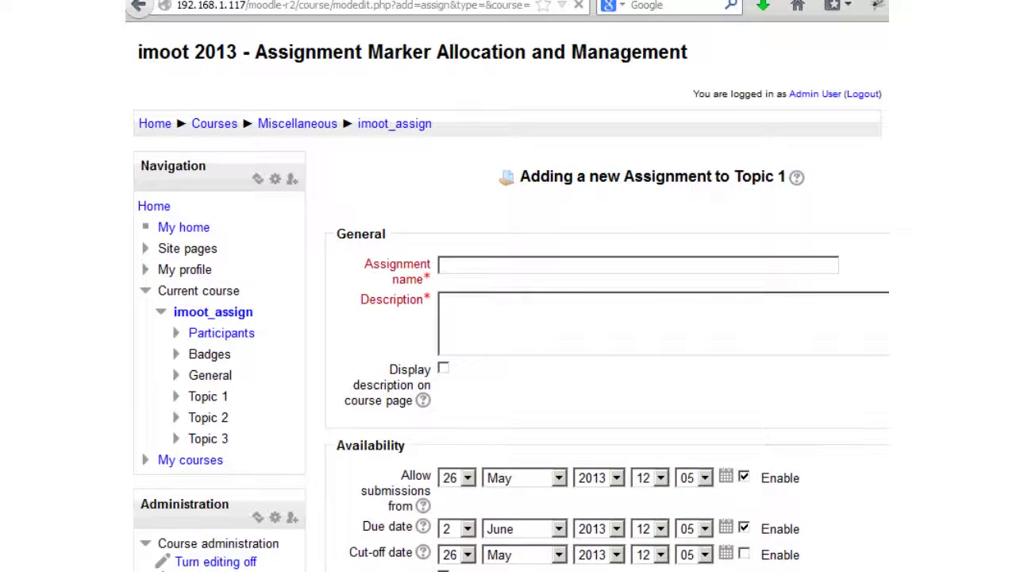
{"action": "scroll", "coordinate": [508, 317], "scroll_direction": "down", "scroll_amount": 8}
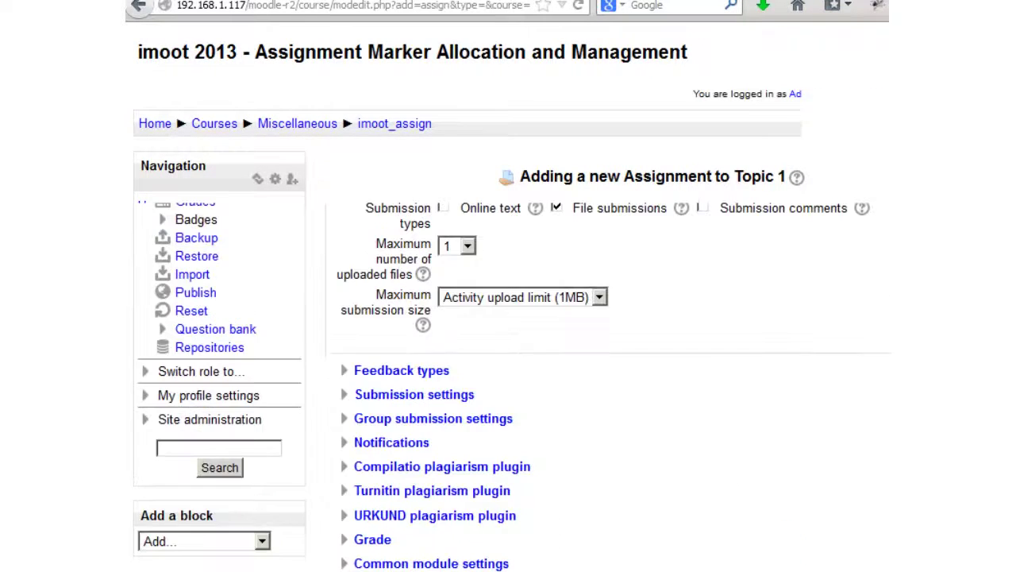
{"action": "scroll", "coordinate": [508, 317], "scroll_direction": "down", "scroll_amount": 3}
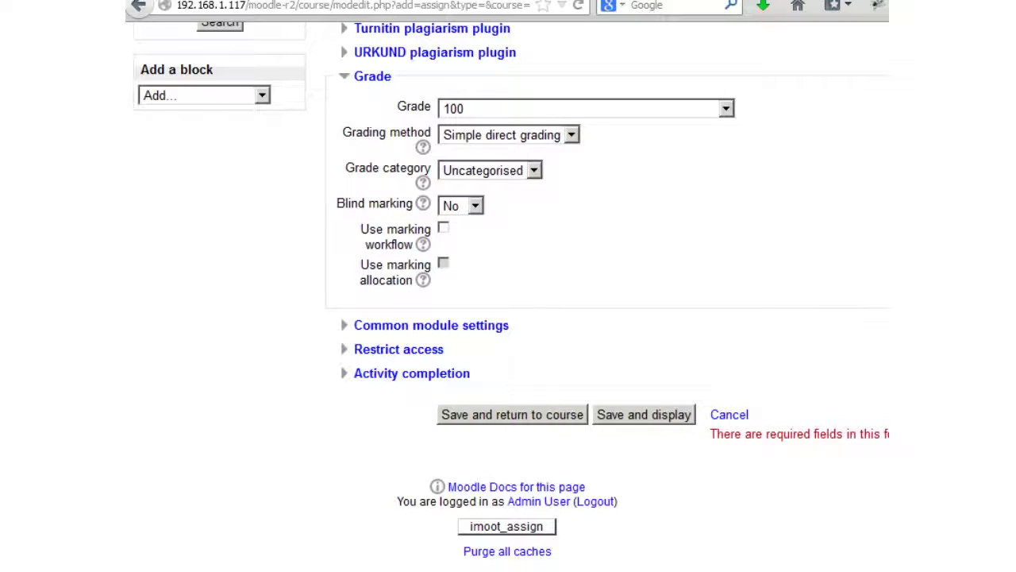
{"action": "left_click", "coordinate": [443, 227]}
{"action": "left_click", "coordinate": [443, 263]}
Step: Read both settings' help, then abandon the unsaved form via Leave Page
{"action": "left_click", "coordinate": [423, 244]}
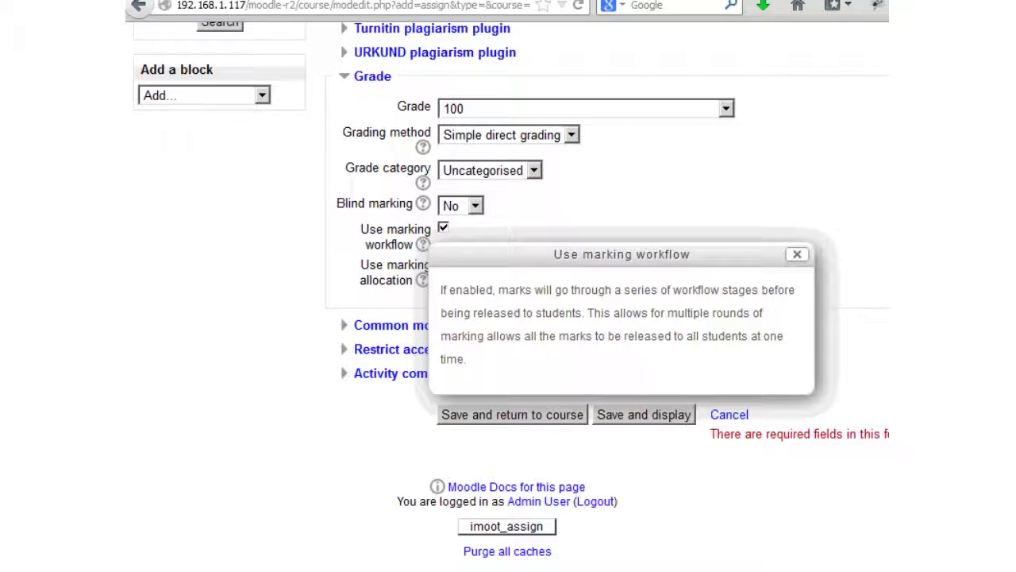
{"action": "left_click", "coordinate": [423, 279]}
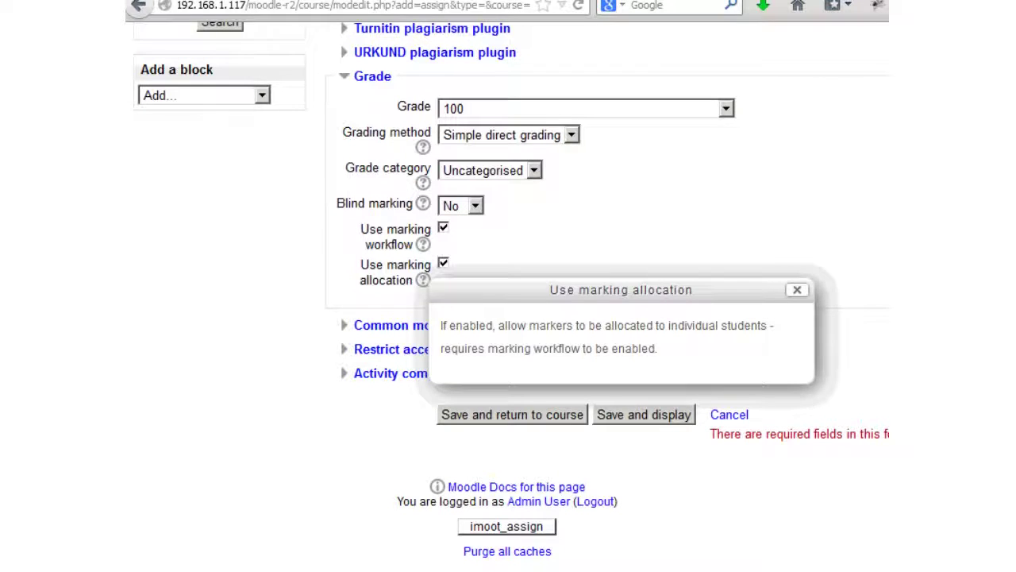
{"action": "key", "text": "Escape"}
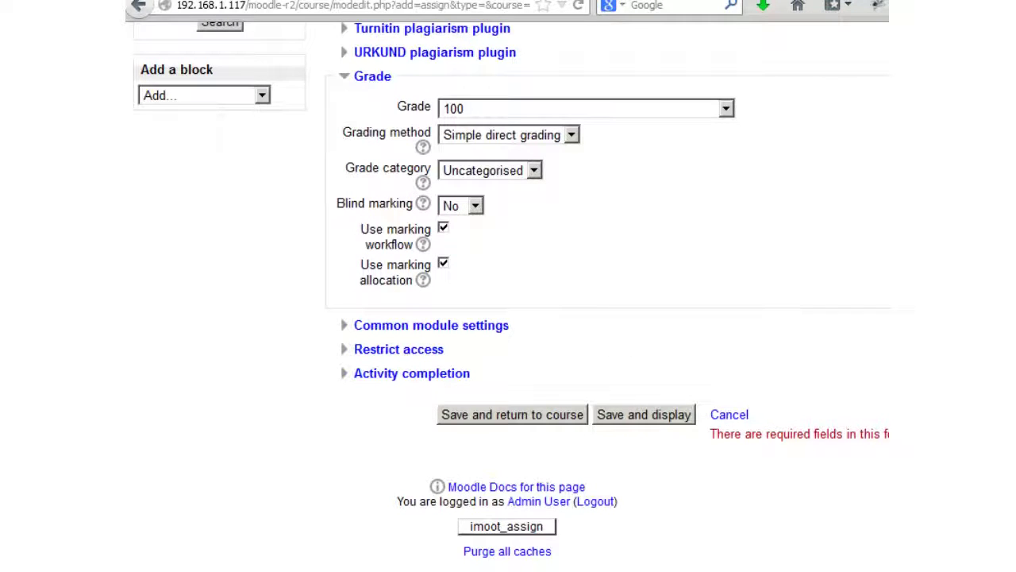
{"action": "key", "text": "Home"}
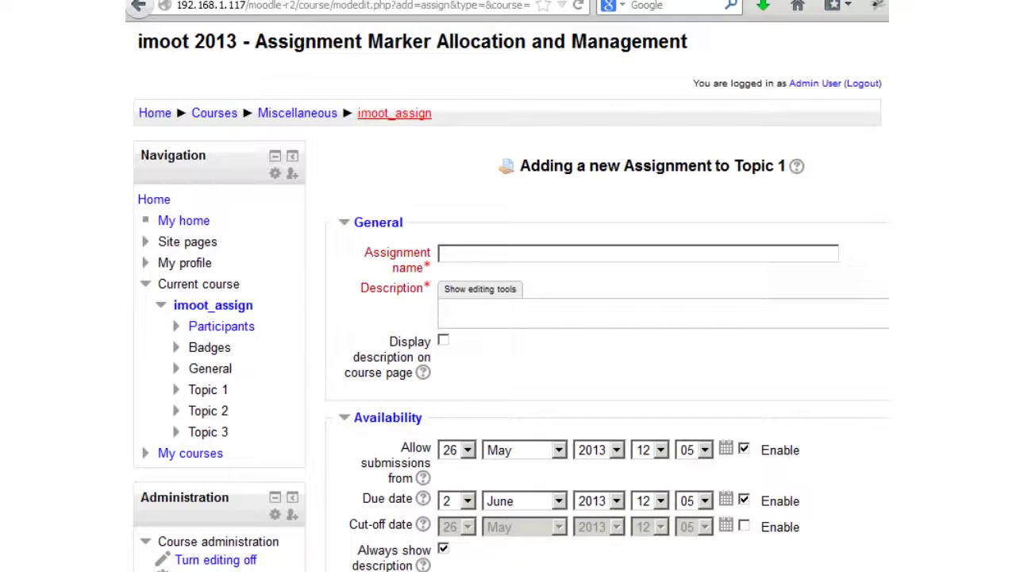
{"action": "key", "text": "alt+Left"}
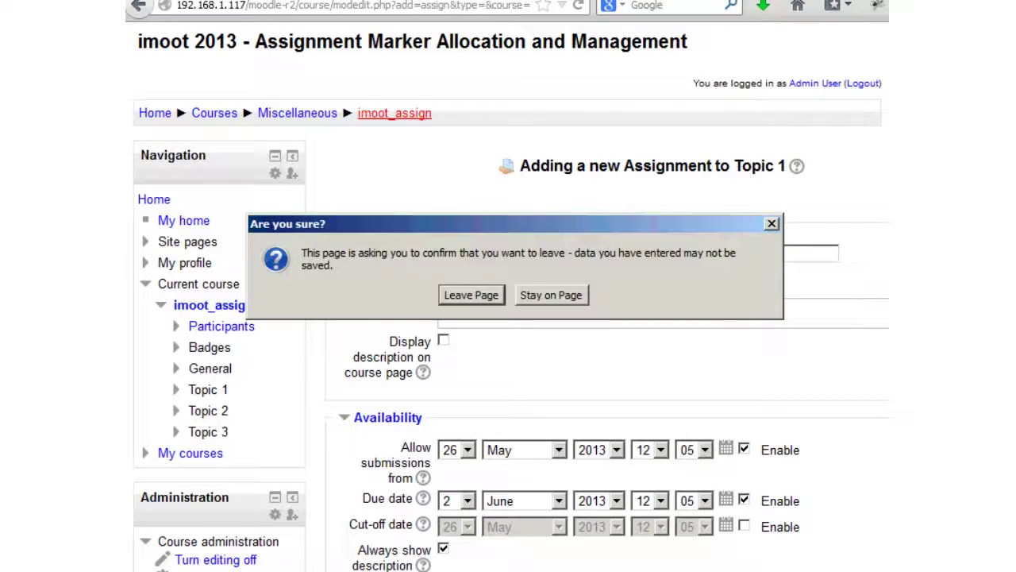
{"action": "key", "text": "Return"}
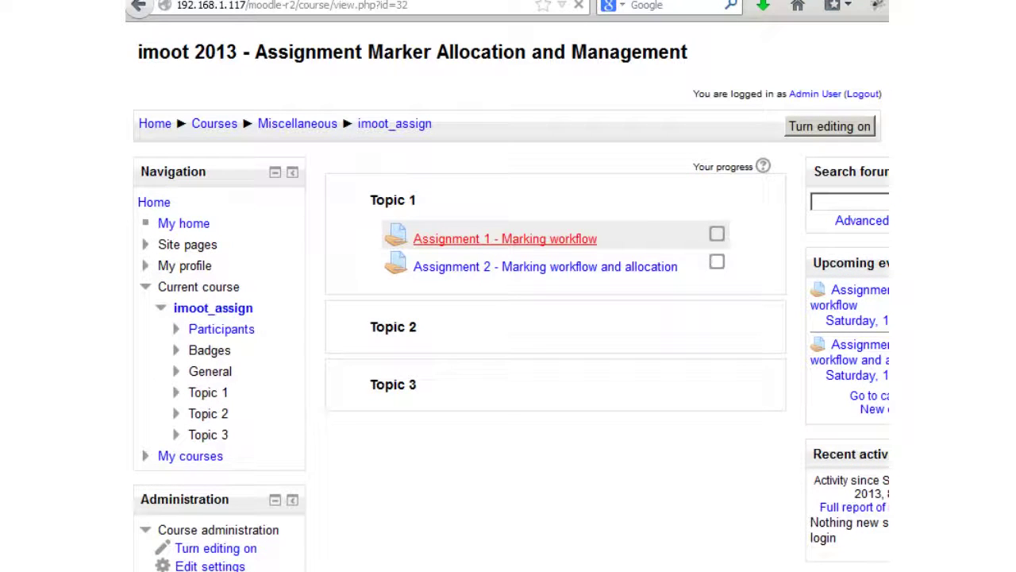
Step: Open the grading table of all submissions for Assignment 1 - Marking workflow
{"action": "left_click", "coordinate": [505, 238]}
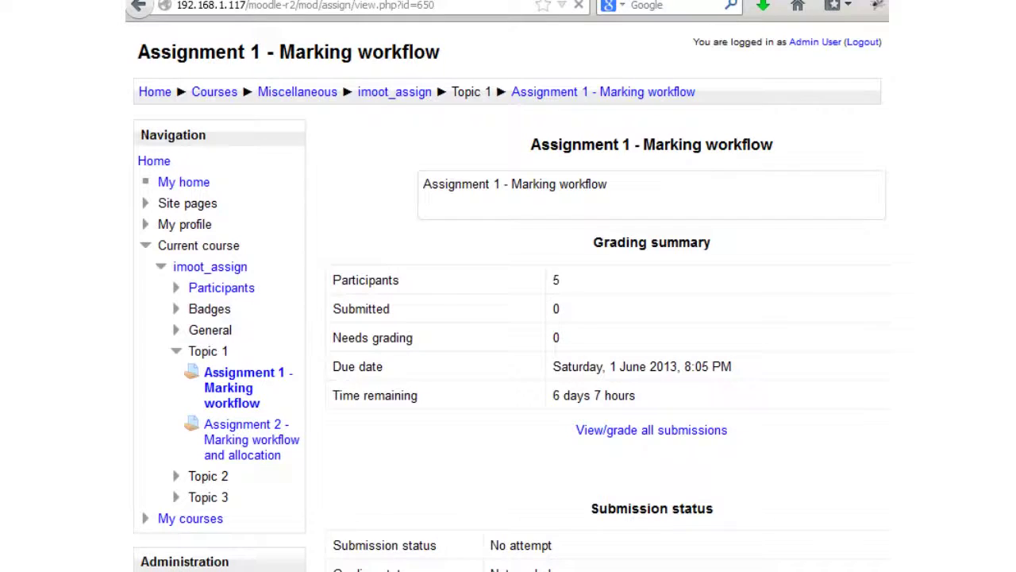
{"action": "scroll", "coordinate": [651, 319], "scroll_direction": "down", "scroll_amount": 2}
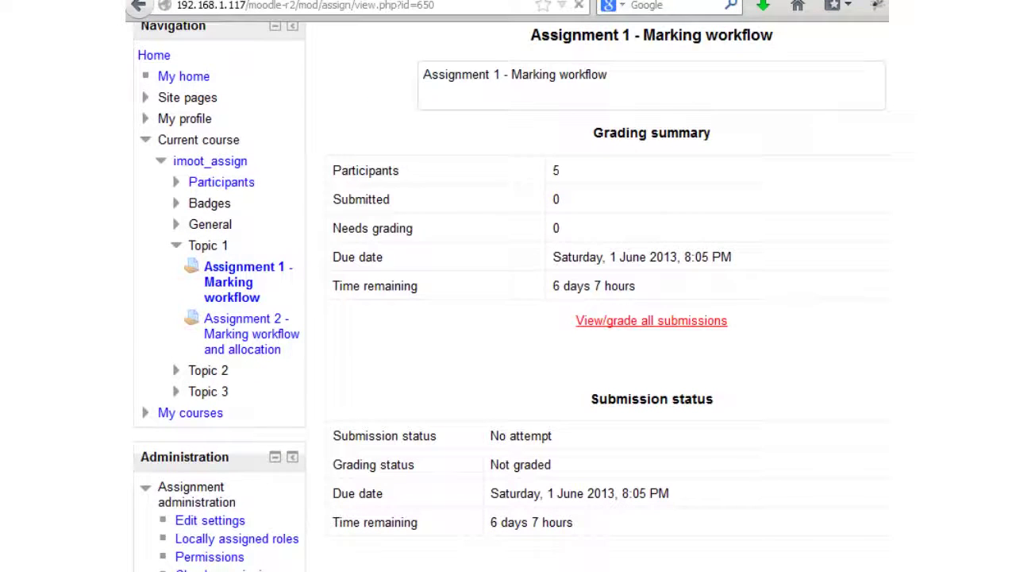
{"action": "left_click", "coordinate": [651, 320]}
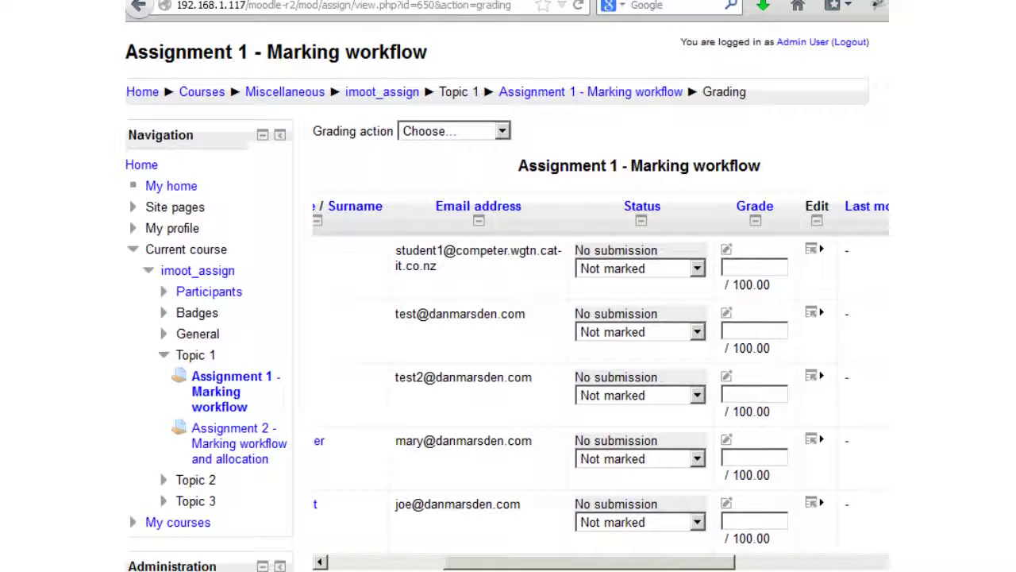
{"action": "scroll", "coordinate": [508, 317], "scroll_direction": "down", "scroll_amount": 1}
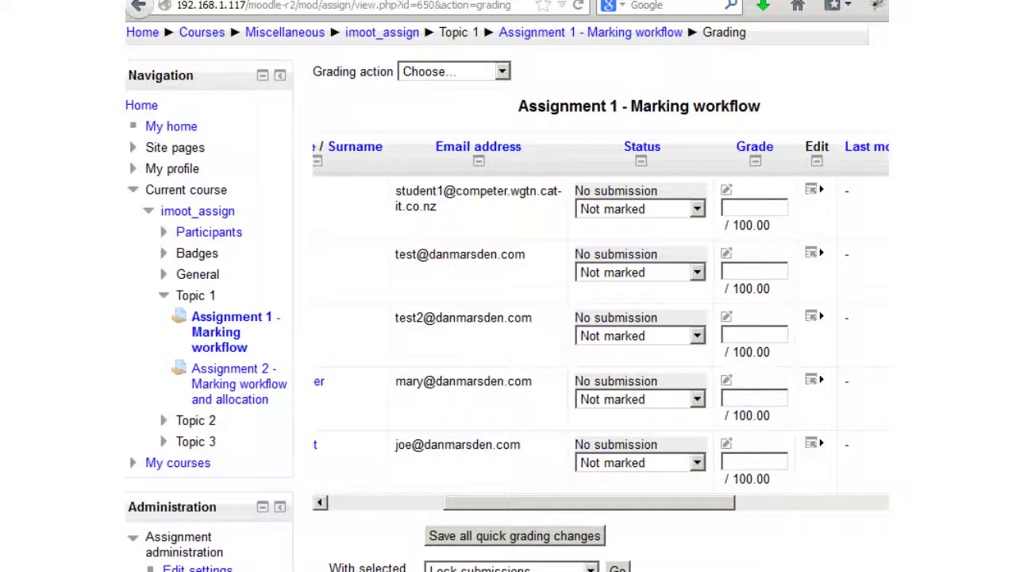
Step: Give the first student grade 23 with status In marking and save quick grading
{"action": "left_click", "coordinate": [739, 207]}
{"action": "type", "text": "23"}
{"action": "left_click", "coordinate": [640, 208]}
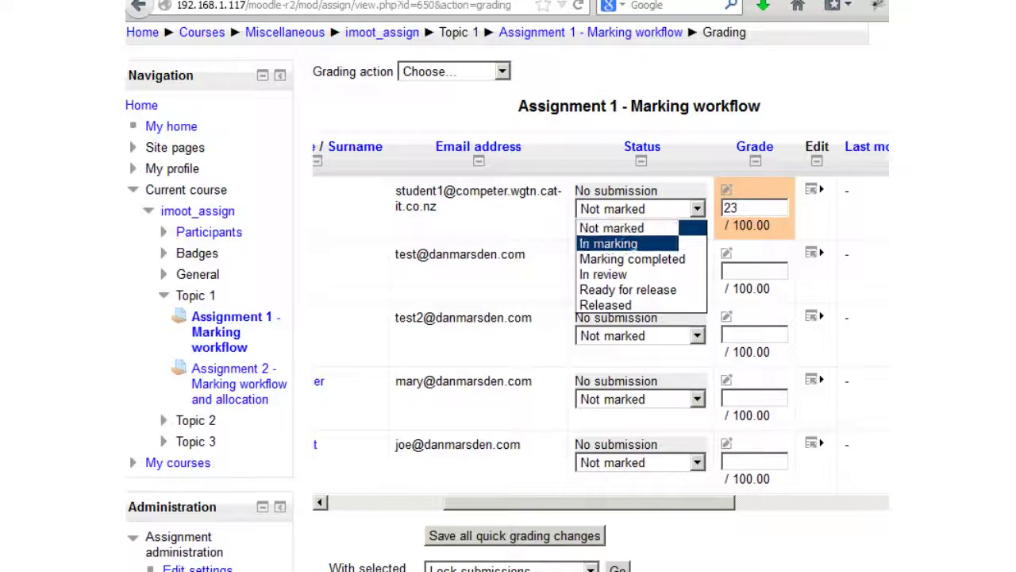
{"action": "left_click", "coordinate": [609, 243]}
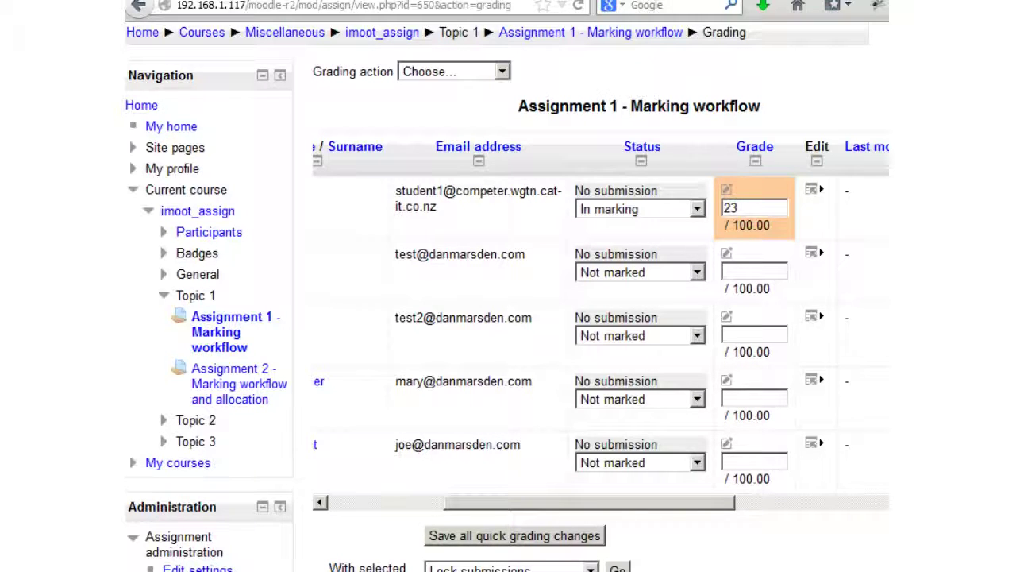
{"action": "key", "text": "Return"}
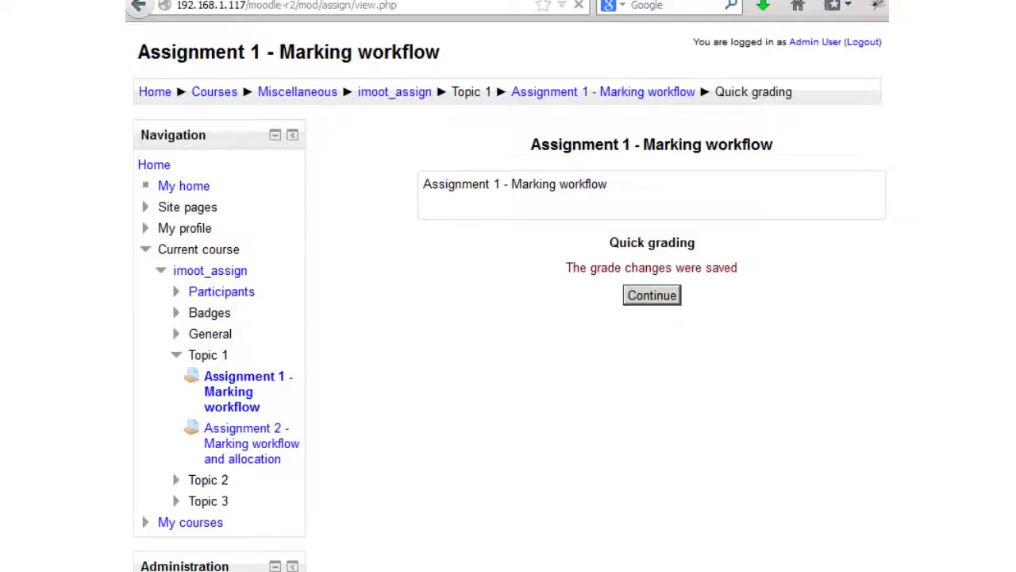
Step: Filter the grading table to In marking submissions, then reset the Workflow filter to No filter
{"action": "key", "text": "Return"}
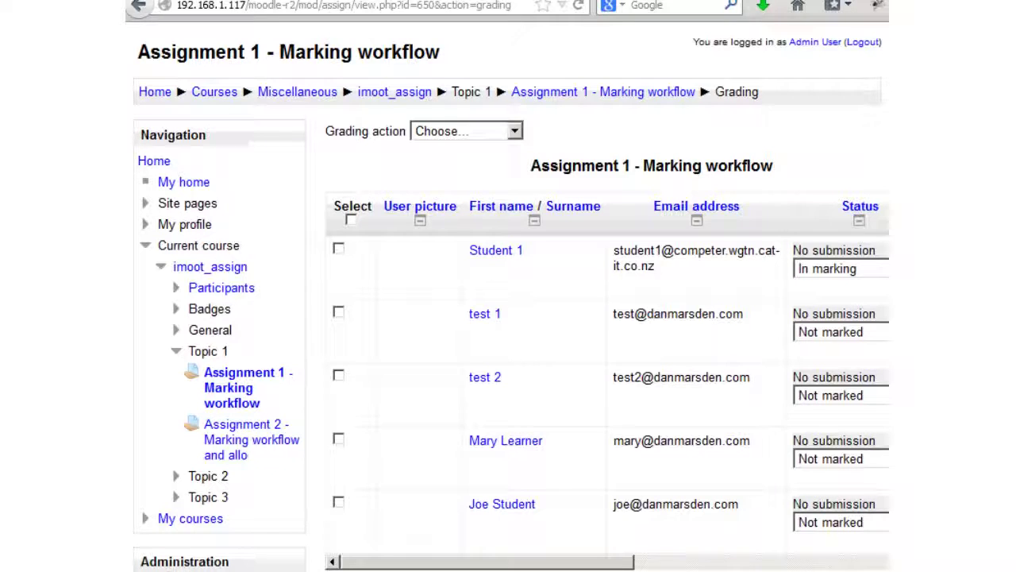
{"action": "scroll", "coordinate": [603, 357], "scroll_direction": "down", "scroll_amount": 3}
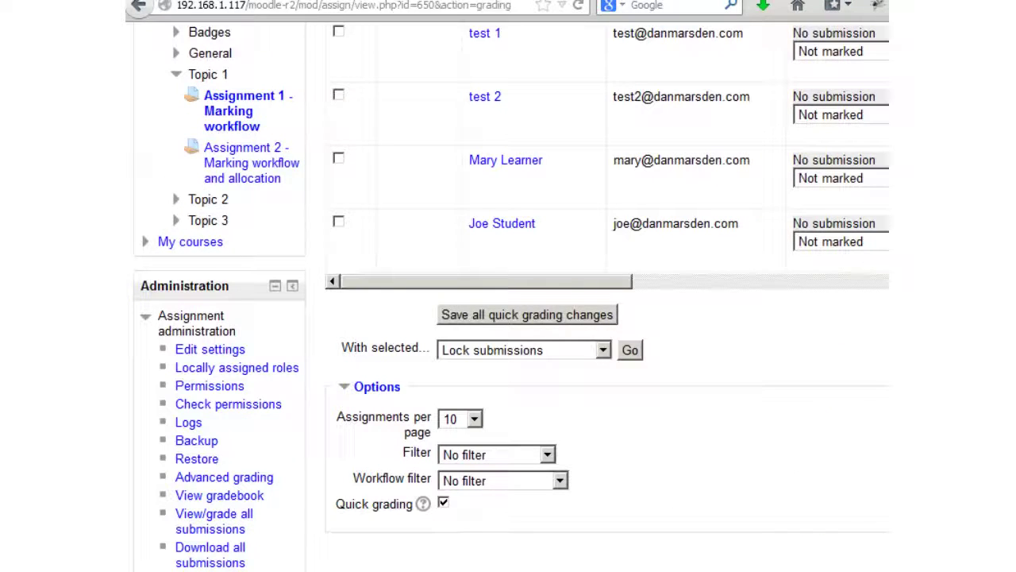
{"action": "left_click", "coordinate": [502, 481]}
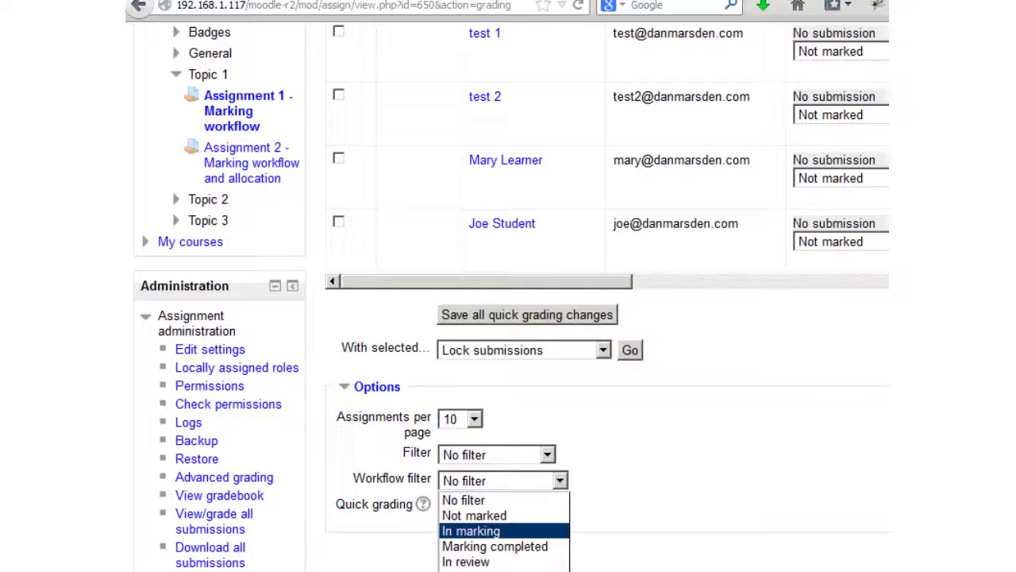
{"action": "left_click", "coordinate": [471, 531]}
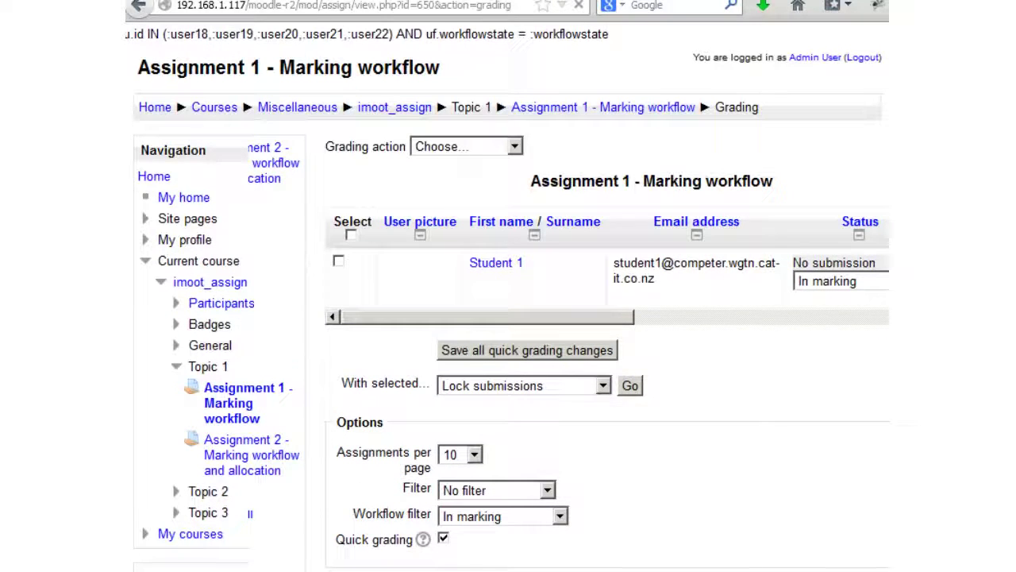
{"action": "scroll", "coordinate": [508, 317], "scroll_direction": "right", "scroll_amount": 3}
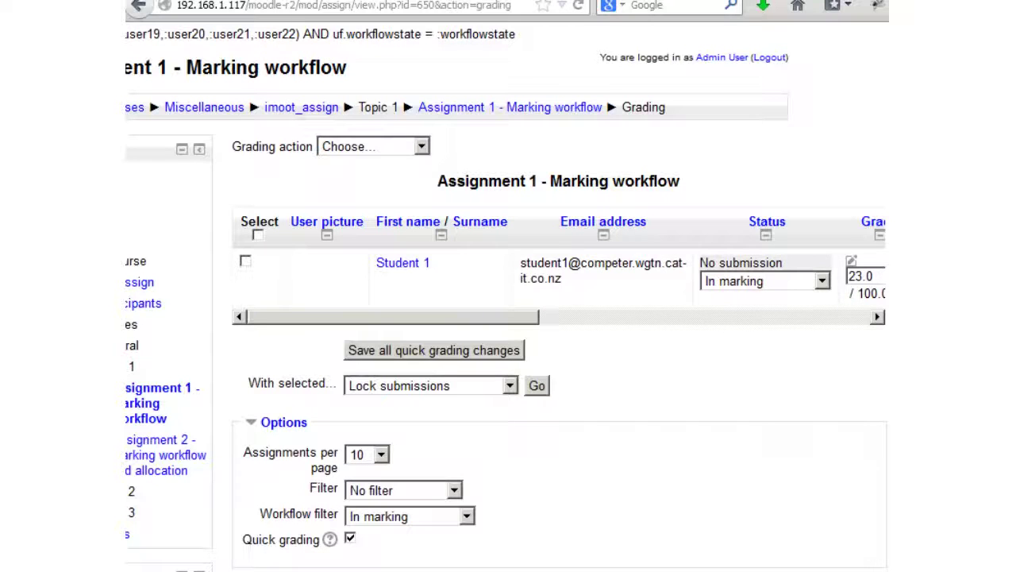
{"action": "left_click", "coordinate": [408, 516]}
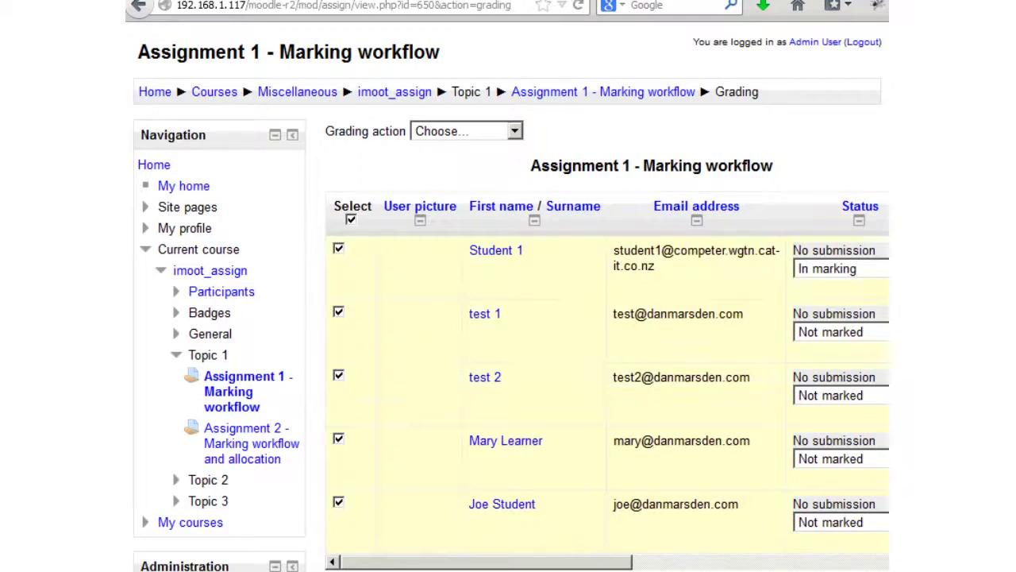
Step: Apply the bulk 'Set marking workflow state' action to the five selected students
{"action": "scroll", "coordinate": [508, 318], "scroll_direction": "down", "scroll_amount": 7}
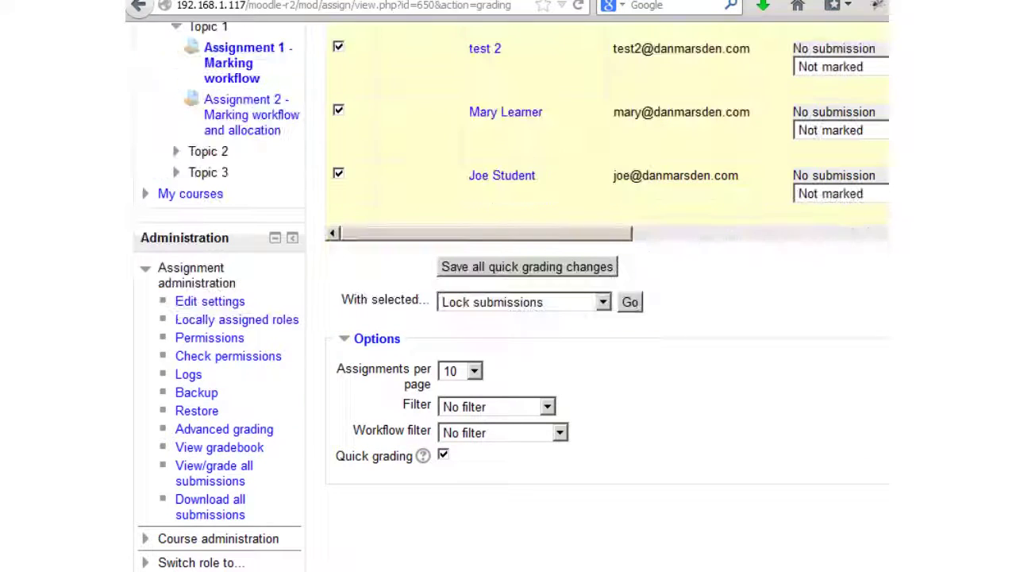
{"action": "left_click", "coordinate": [522, 302]}
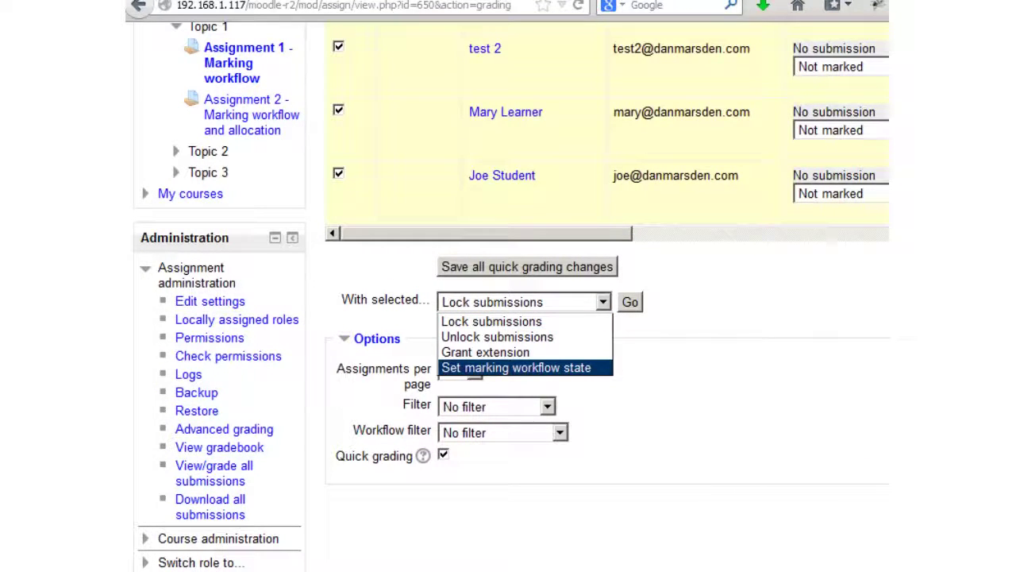
{"action": "key", "text": "Return"}
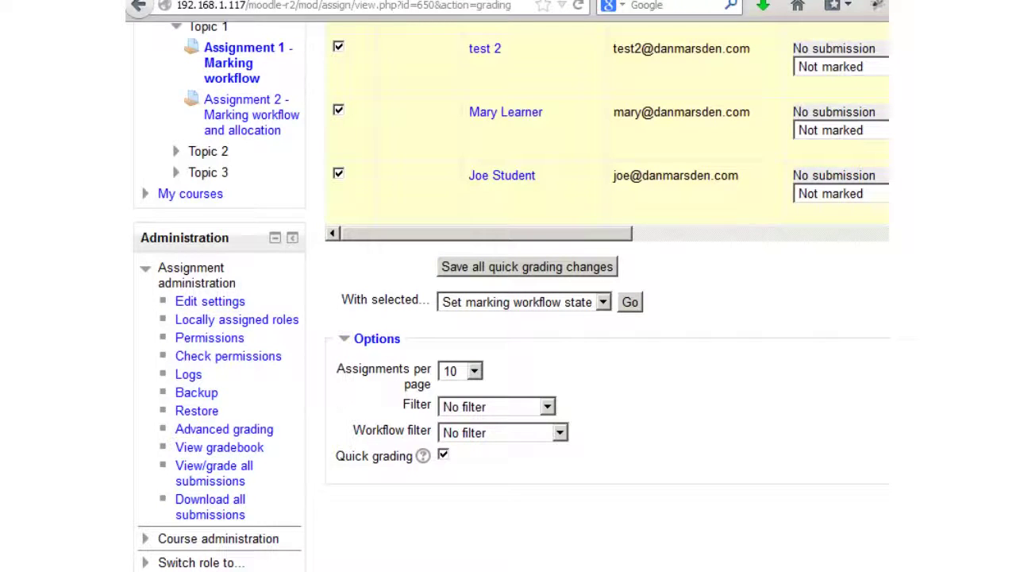
{"action": "key", "text": "Return"}
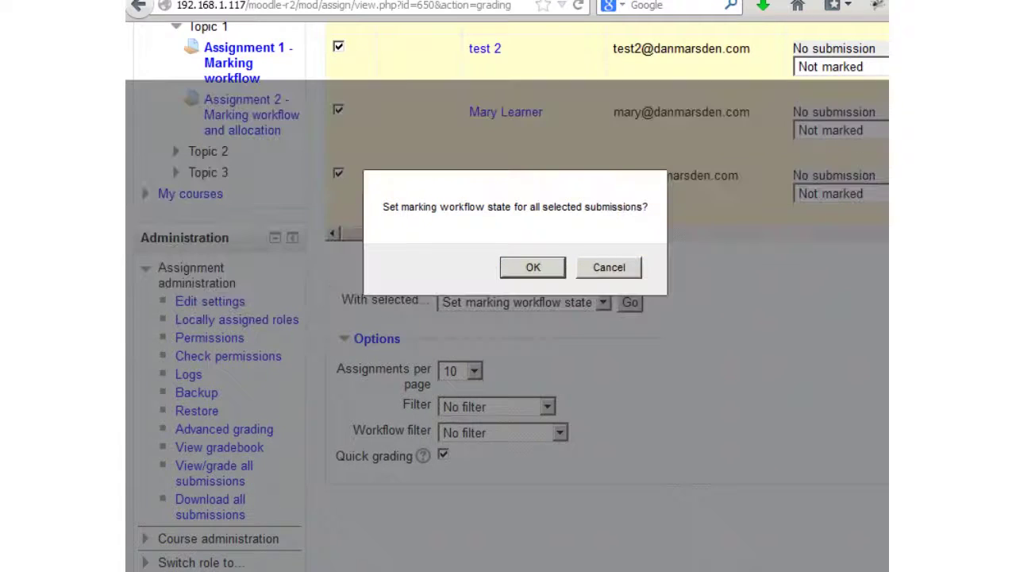
{"action": "key", "text": "Return"}
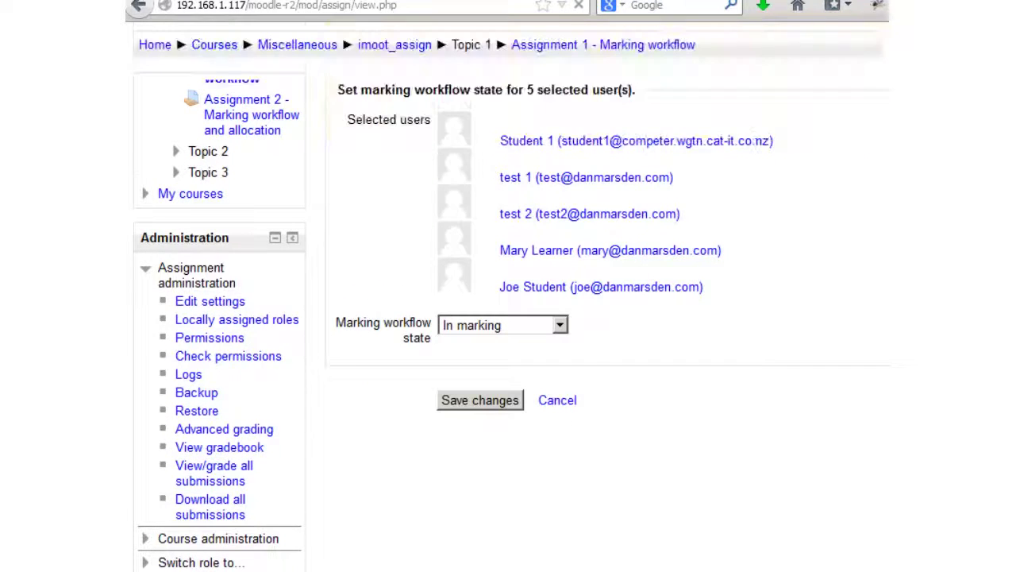
Step: Leave the bulk state at In marking and return unsaved to the imoot_assign course page
{"action": "key", "text": "alt+Down"}
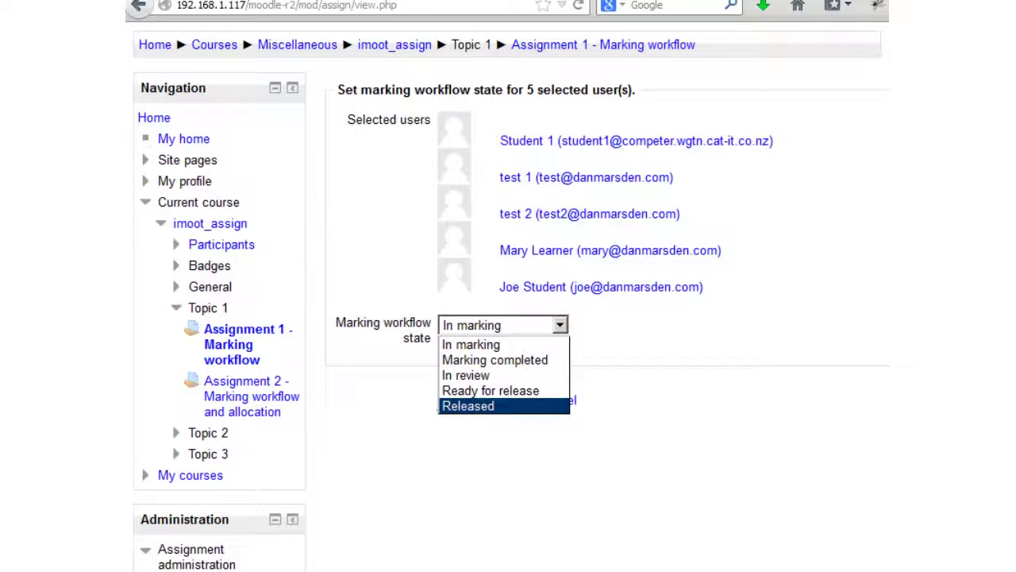
{"action": "key", "text": "Return"}
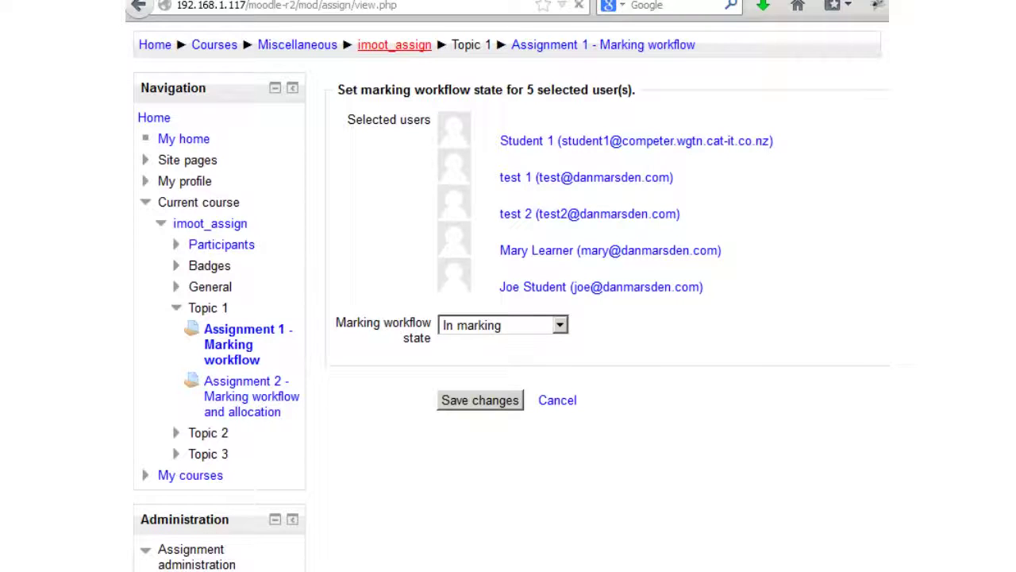
{"action": "left_click", "coordinate": [395, 44]}
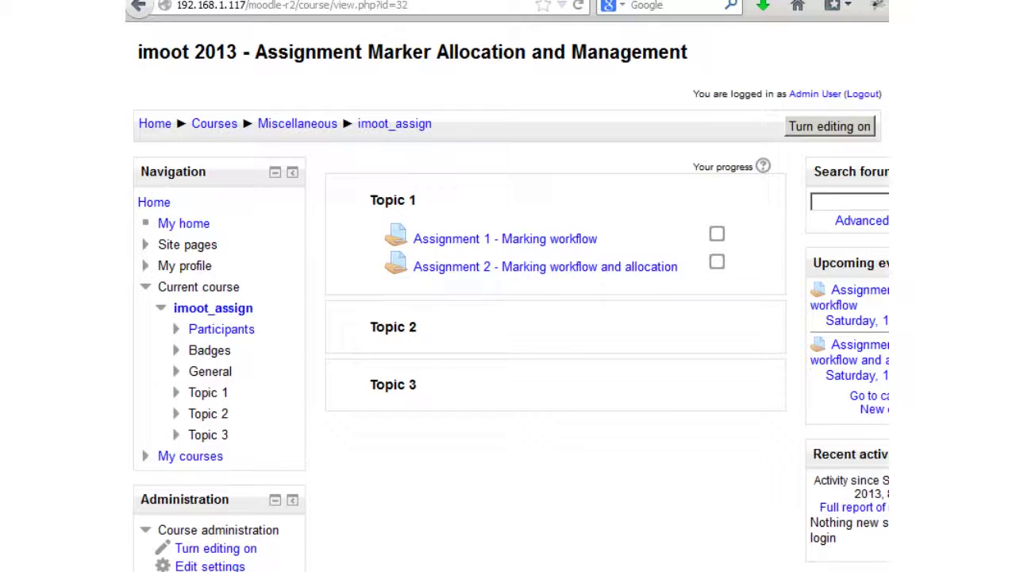
Step: Open the grading table for Assignment 2 - Marking workflow and allocation
{"action": "left_click", "coordinate": [546, 267]}
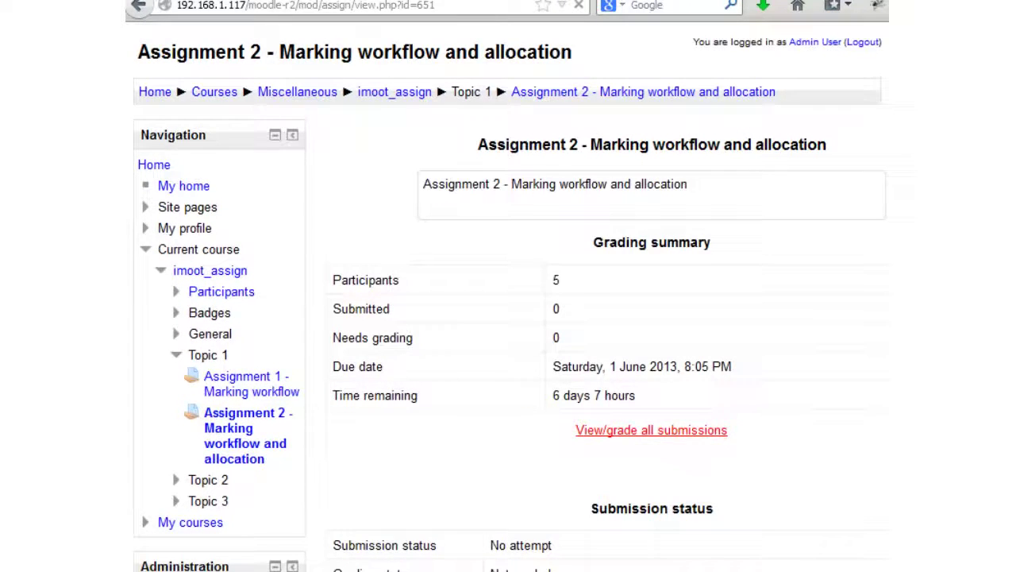
{"action": "left_click", "coordinate": [651, 430]}
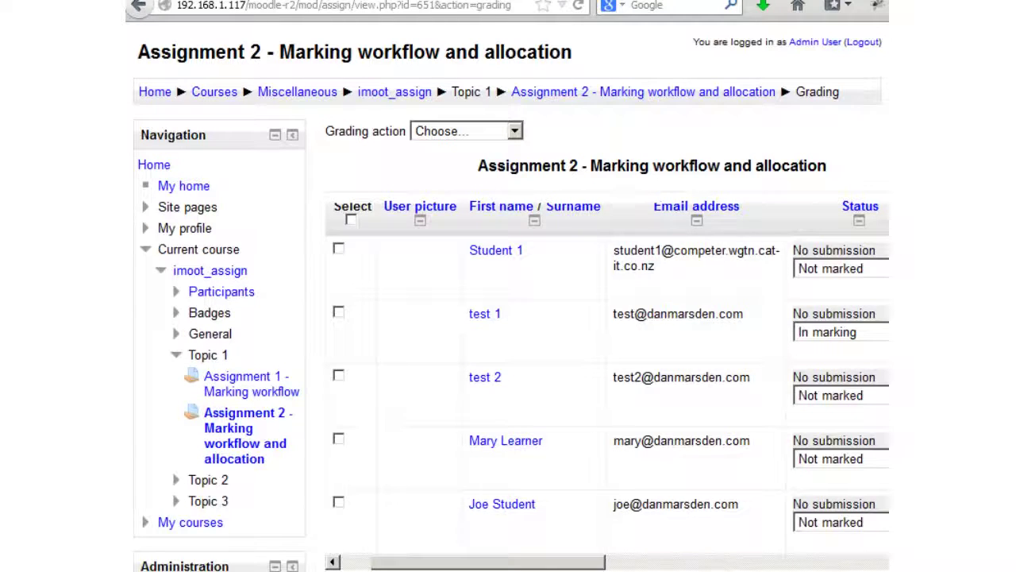
{"action": "scroll", "coordinate": [607, 381], "scroll_direction": "right", "scroll_amount": 6}
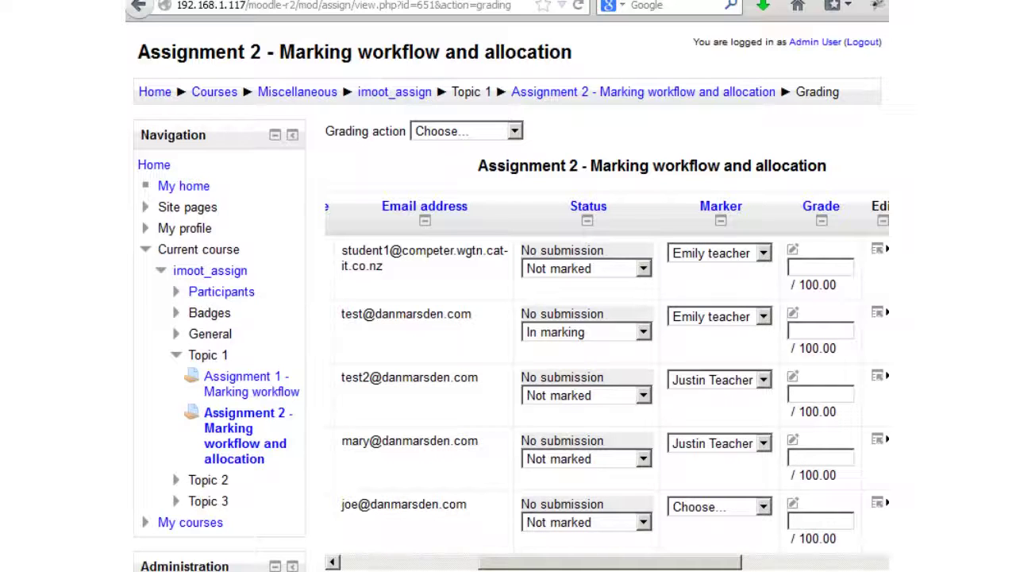
Step: Keep the first student's marker, leave the second student at In marking, and save quick grading
{"action": "left_click", "coordinate": [762, 253]}
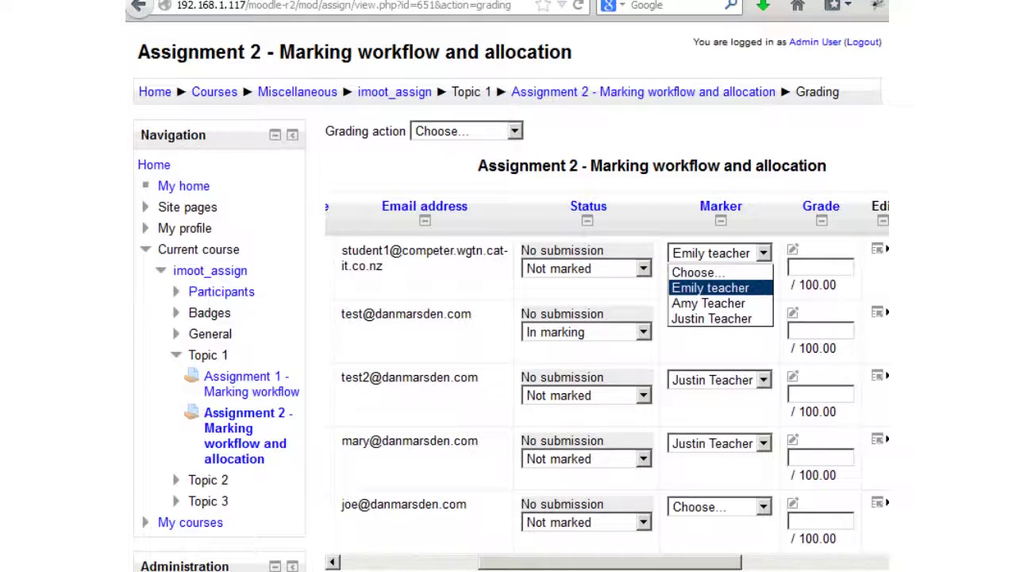
{"action": "key", "text": "Return"}
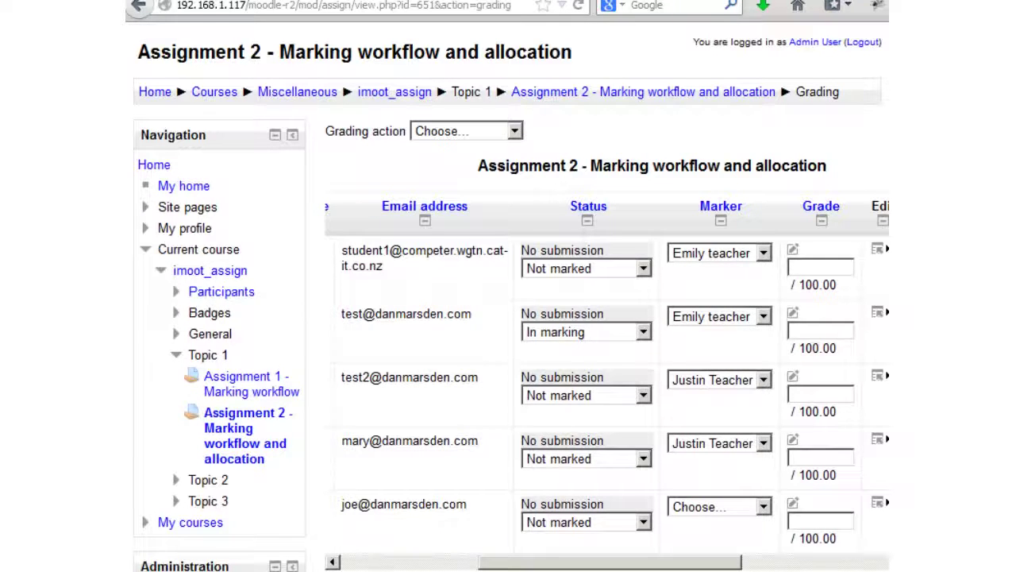
{"action": "key", "text": "alt+Down"}
{"action": "key", "text": "Down"}
{"action": "key", "text": "Down"}
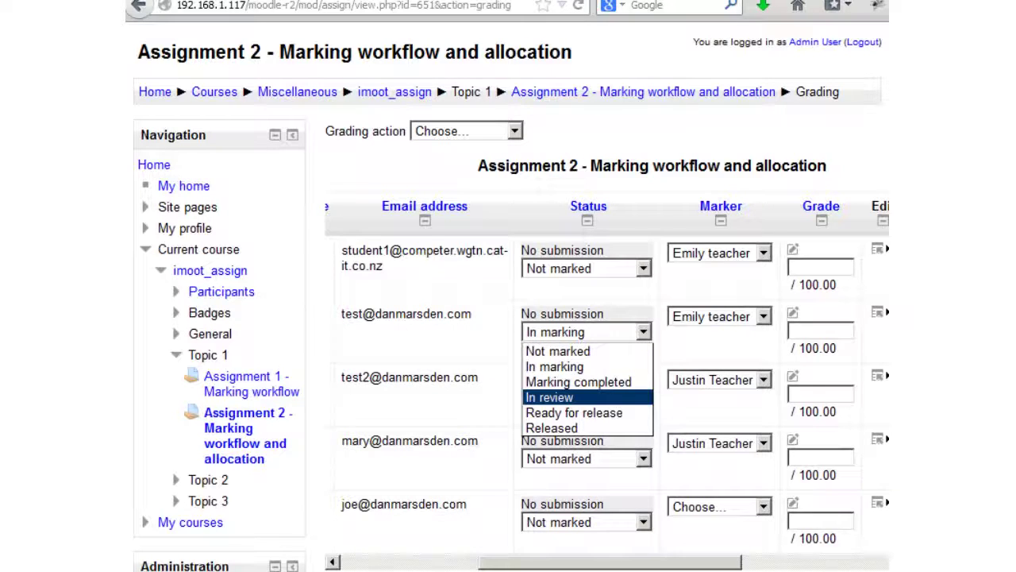
{"action": "key", "text": "Down"}
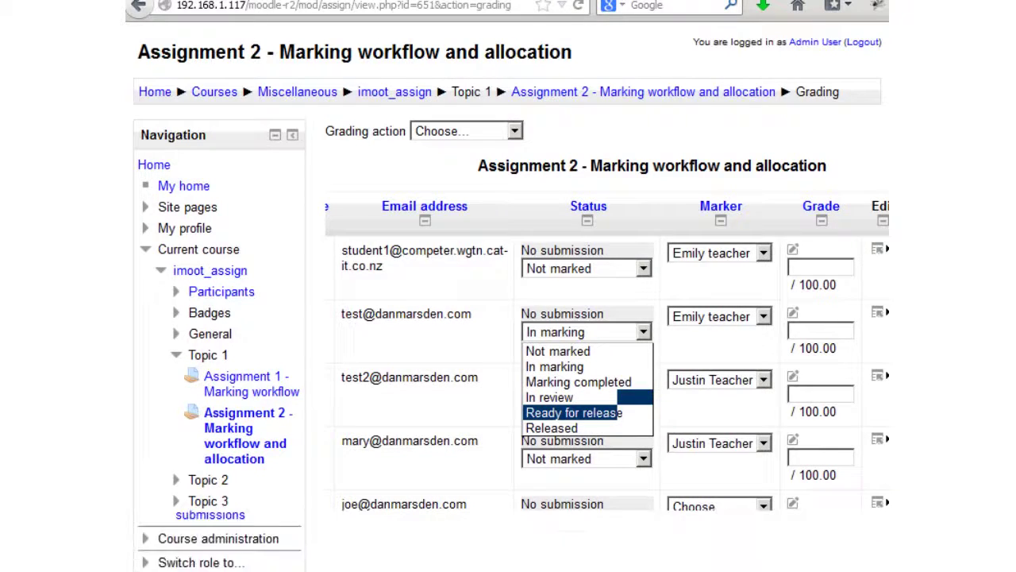
{"action": "scroll", "coordinate": [607, 318], "scroll_direction": "down", "scroll_amount": 5}
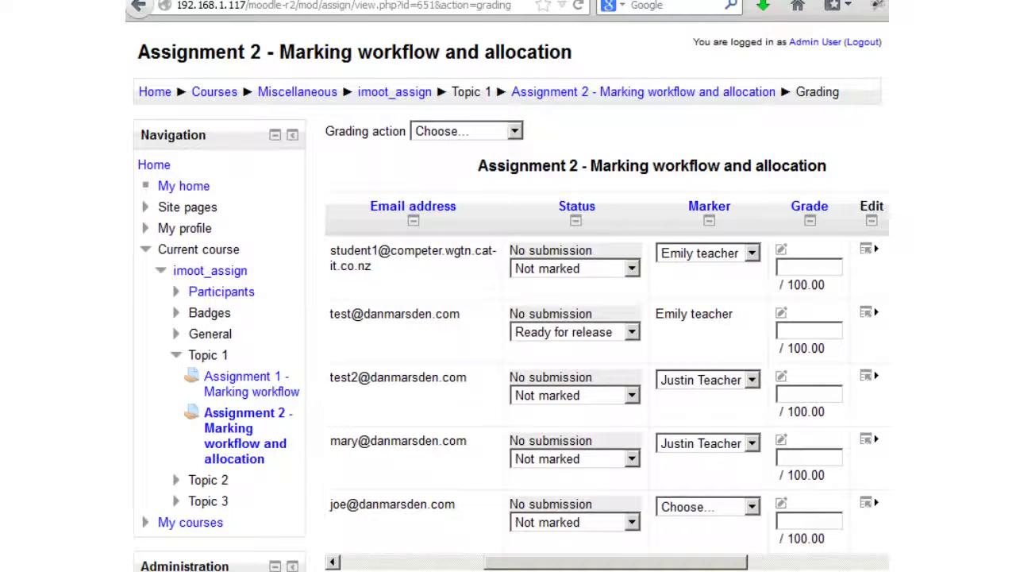
{"action": "left_click", "coordinate": [575, 332]}
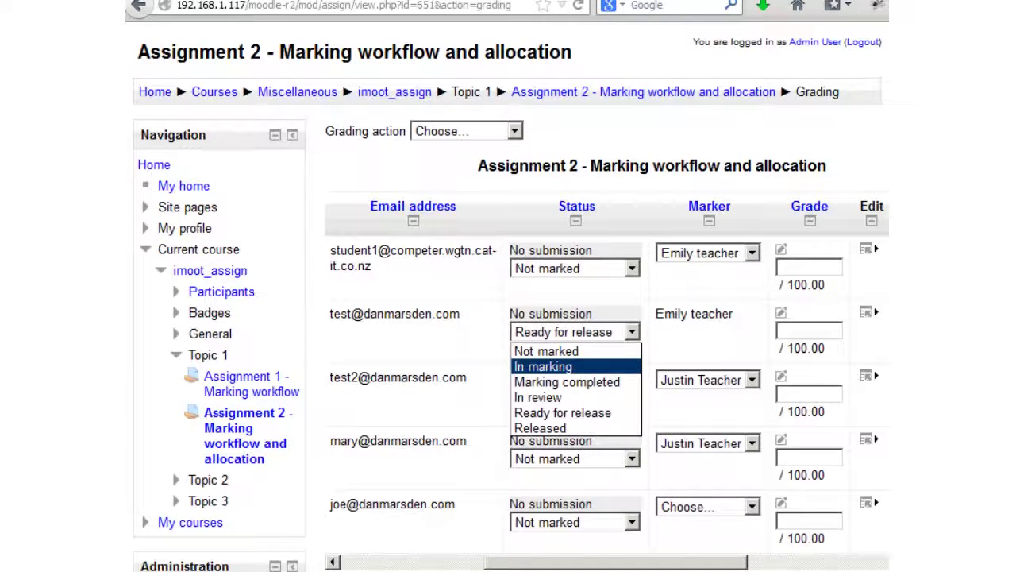
{"action": "key", "text": "Return"}
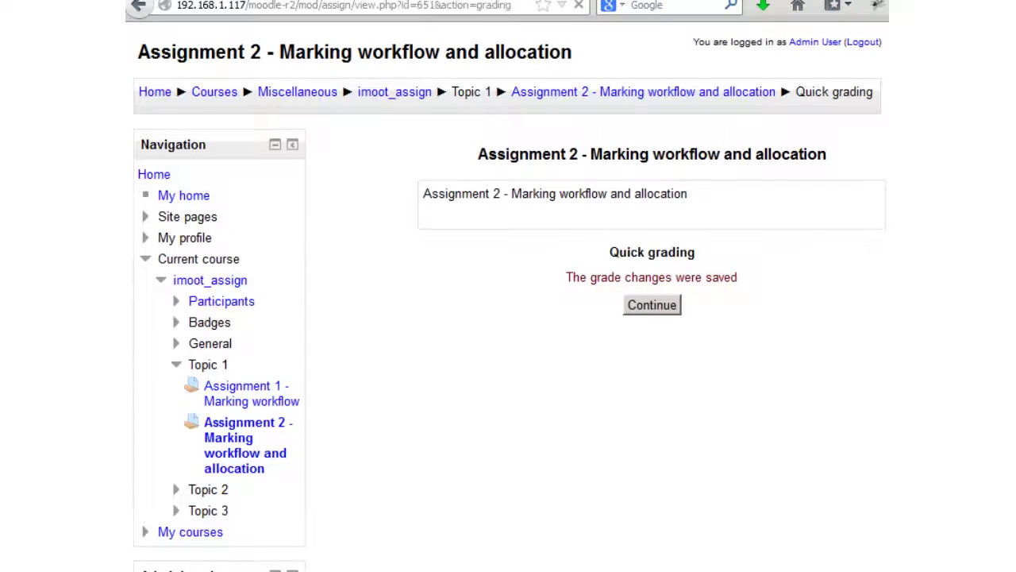
{"action": "key", "text": "Return"}
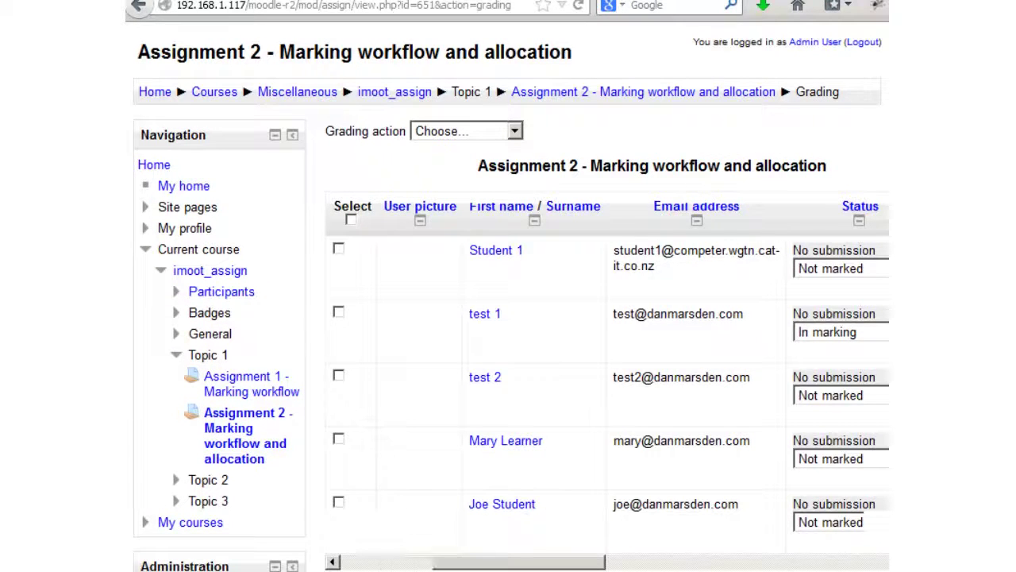
{"action": "scroll", "coordinate": [607, 357], "scroll_direction": "right", "scroll_amount": 5}
{"action": "left_click", "coordinate": [663, 316]}
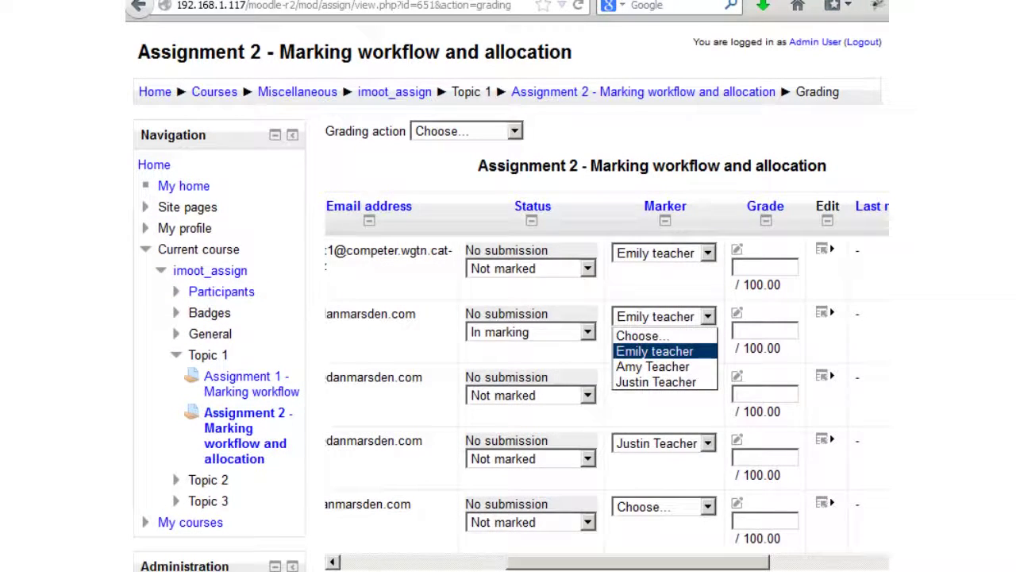
{"action": "key", "text": "Escape"}
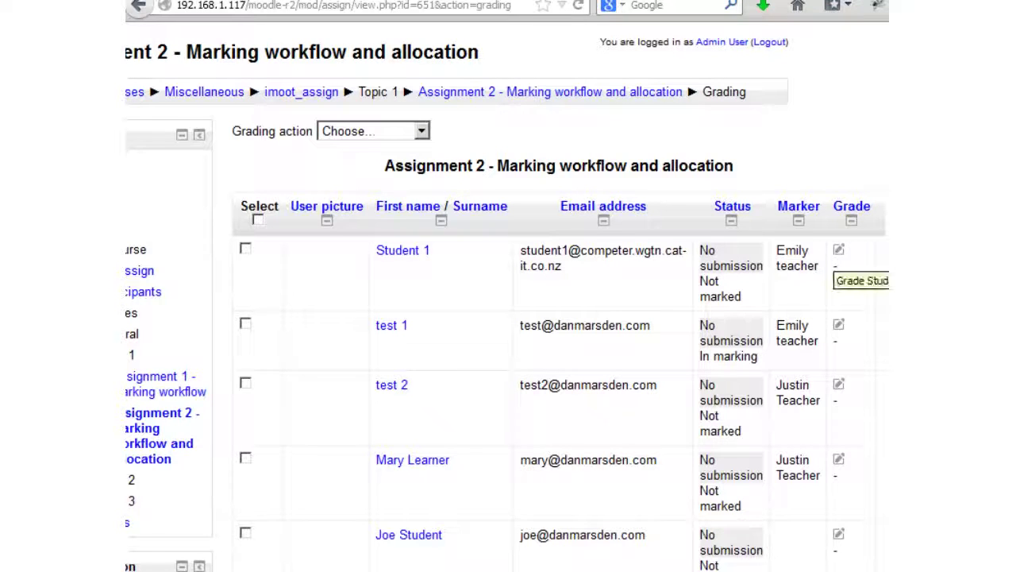
{"action": "left_click", "coordinate": [839, 250]}
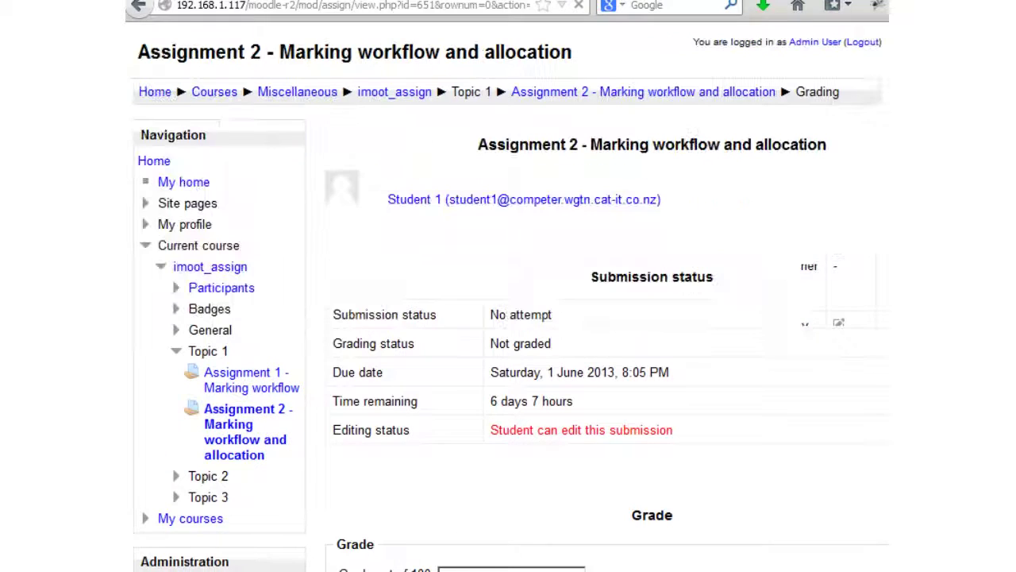
{"action": "scroll", "coordinate": [604, 317], "scroll_direction": "down", "scroll_amount": 5}
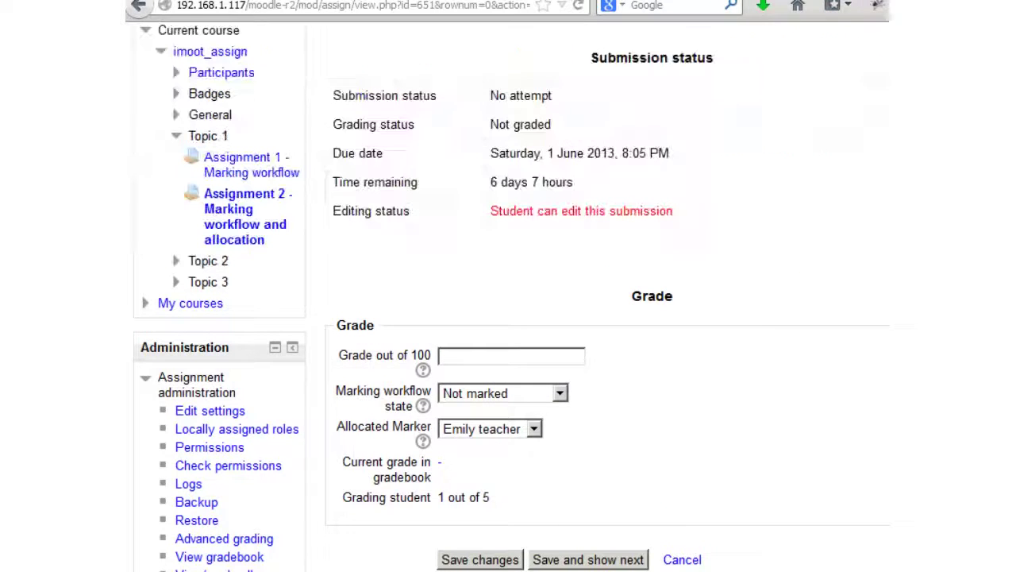
{"action": "left_click", "coordinate": [560, 393]}
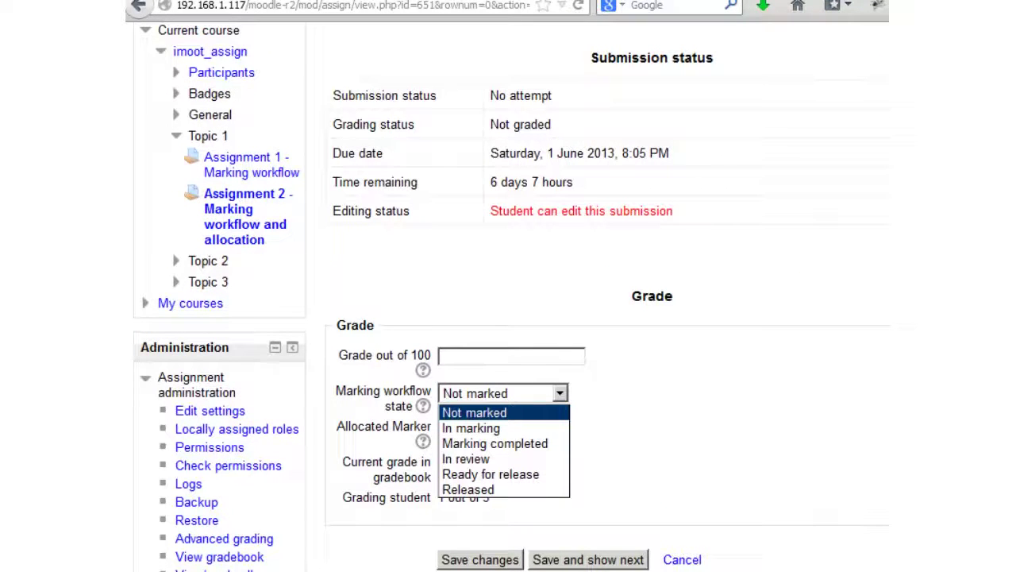
{"action": "key", "text": "Escape"}
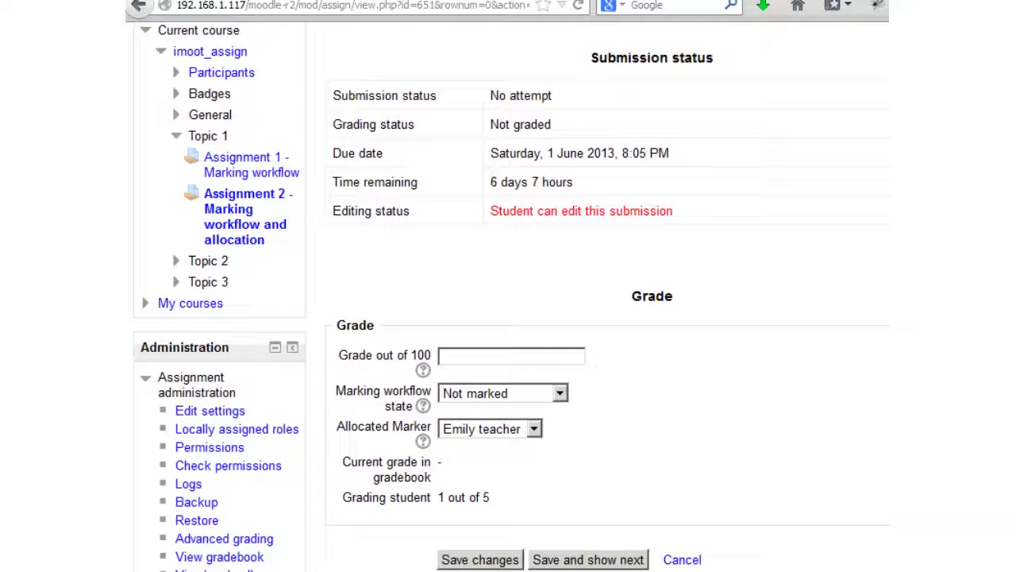
{"action": "scroll", "coordinate": [603, 317], "scroll_direction": "up", "scroll_amount": 5}
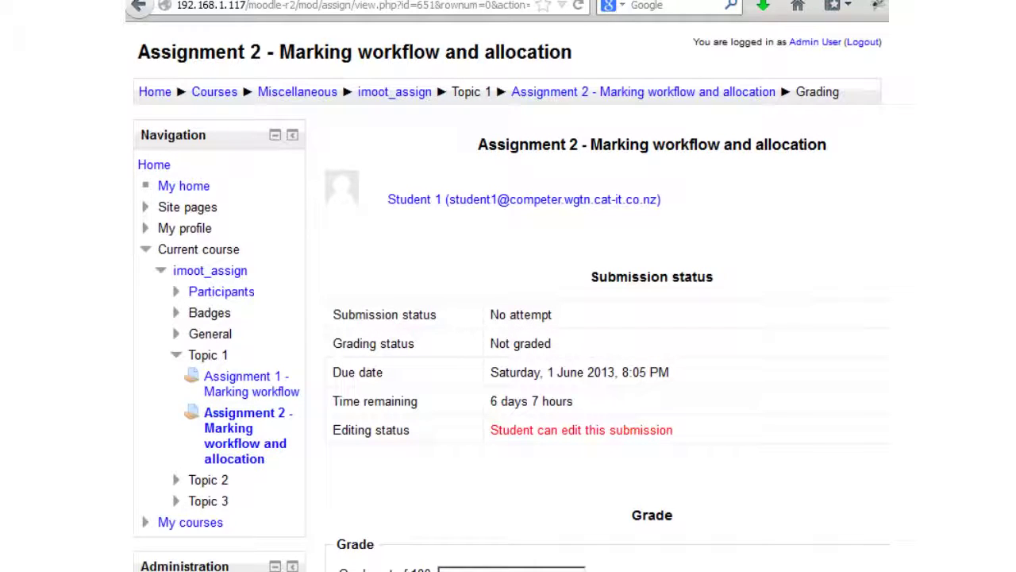
{"action": "key", "text": "alt+Left"}
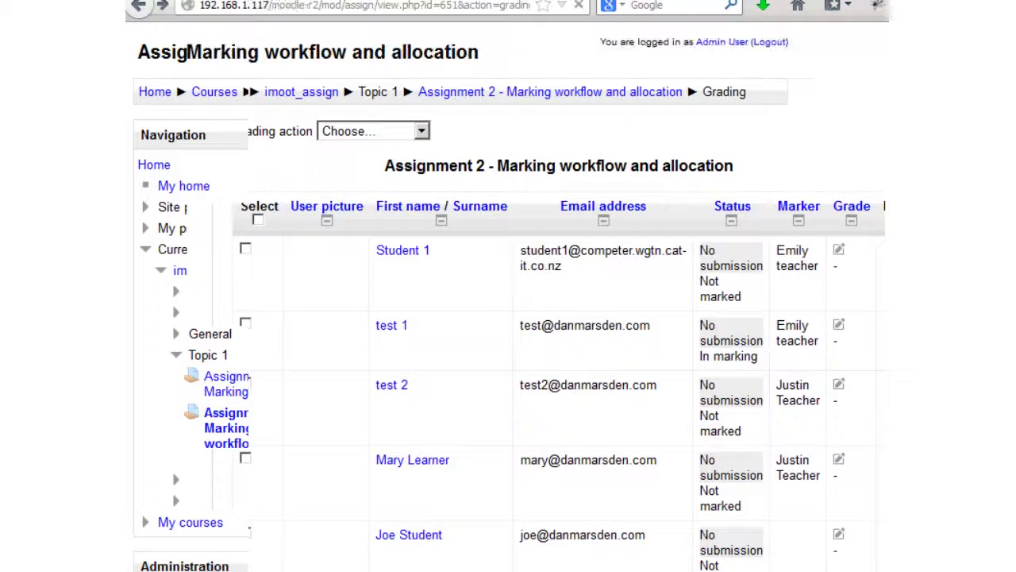
Step: Filter Assignment 2's grading table by the first marker and the Not marked workflow state
{"action": "scroll", "coordinate": [556, 318], "scroll_direction": "down", "scroll_amount": 5}
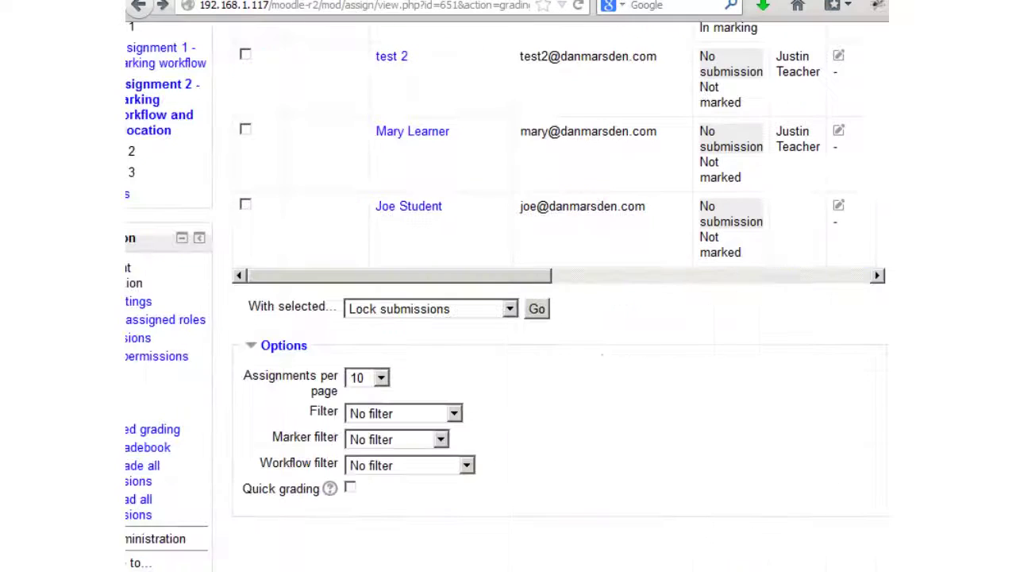
{"action": "left_click", "coordinate": [440, 439]}
{"action": "key", "text": "Down"}
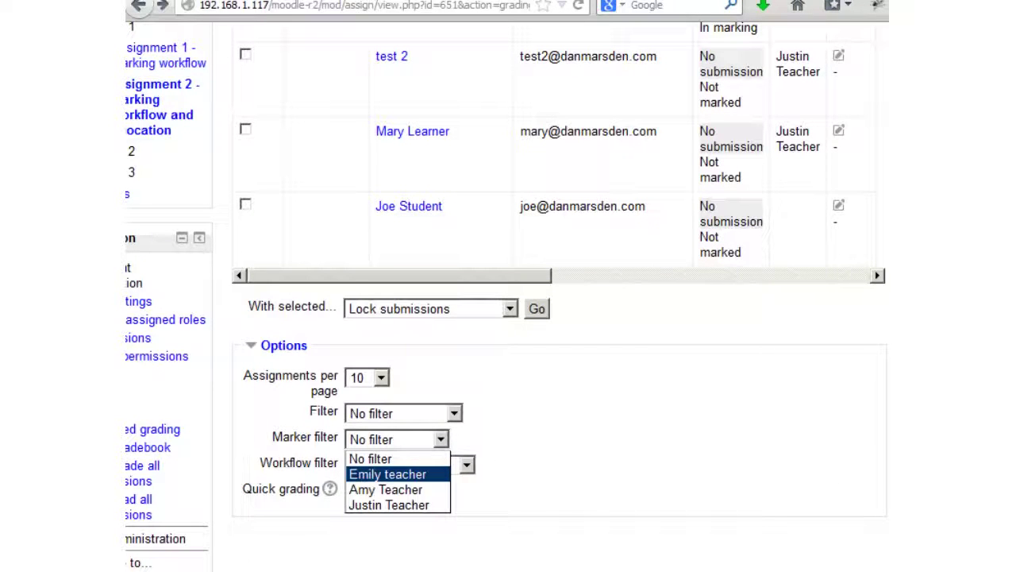
{"action": "key", "text": "Return"}
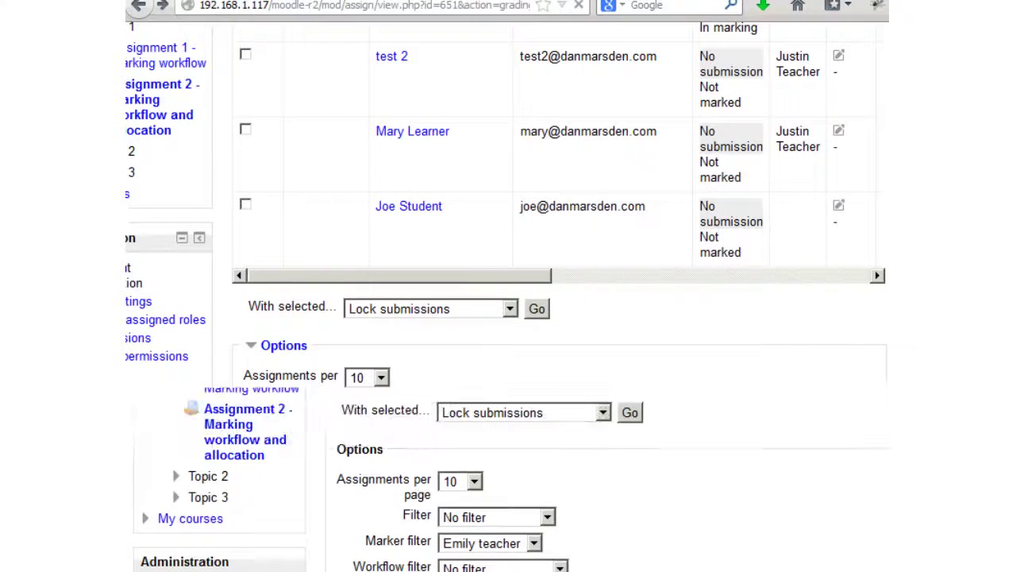
{"action": "scroll", "coordinate": [508, 317], "scroll_direction": "down", "scroll_amount": 5}
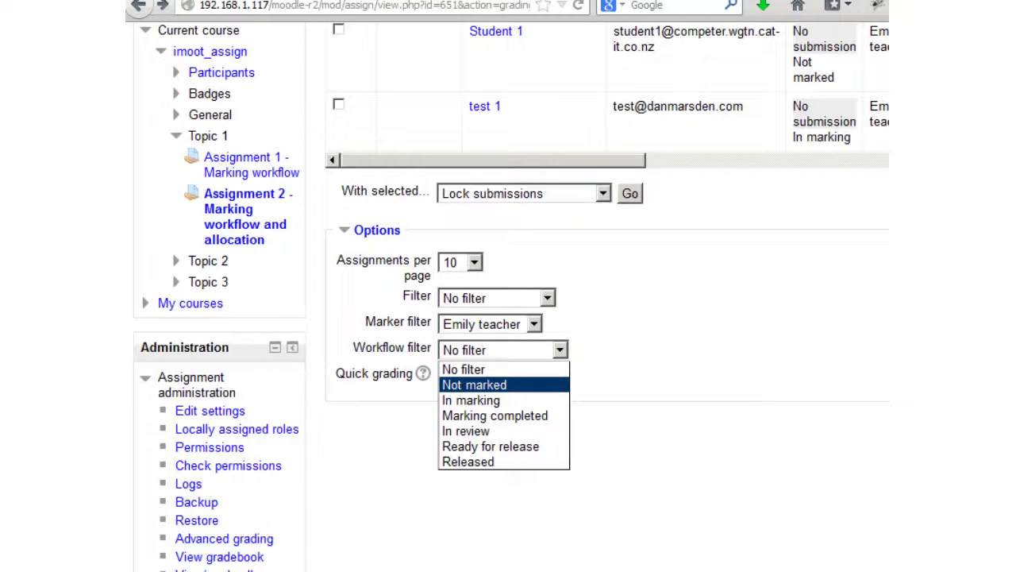
{"action": "key", "text": "Return"}
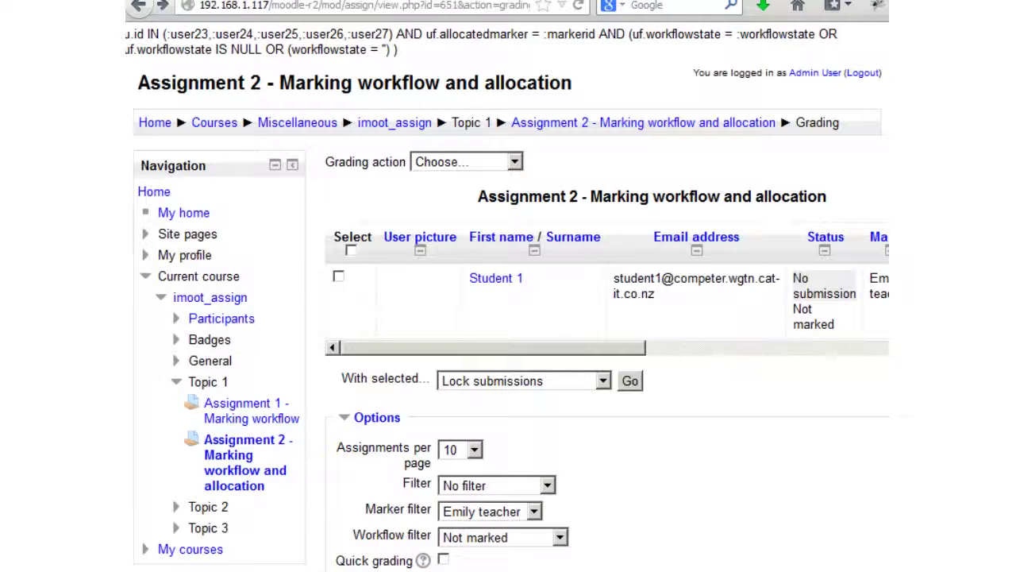
{"action": "scroll", "coordinate": [508, 318], "scroll_direction": "down", "scroll_amount": 3}
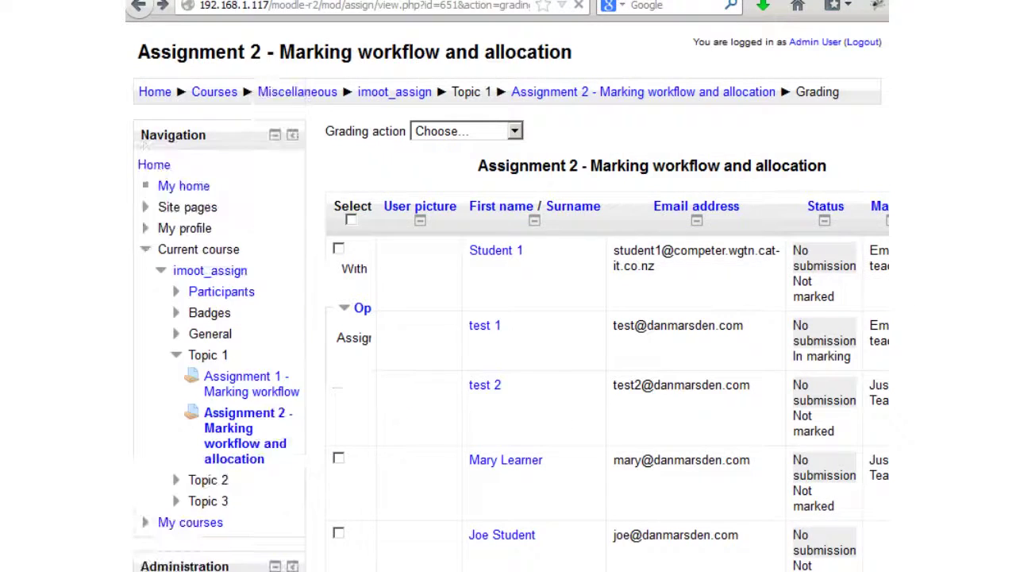
Step: Select the third and fourth students and start 'Set allocated marker' for the selection
{"action": "left_click", "coordinate": [338, 457]}
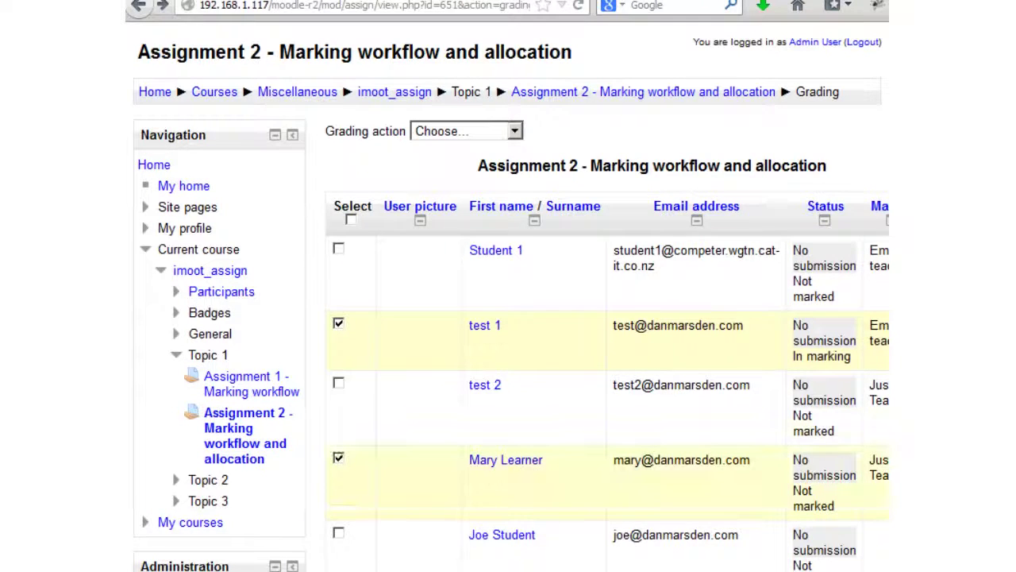
{"action": "left_click", "coordinate": [338, 383]}
{"action": "scroll", "coordinate": [509, 317], "scroll_direction": "down", "scroll_amount": 5}
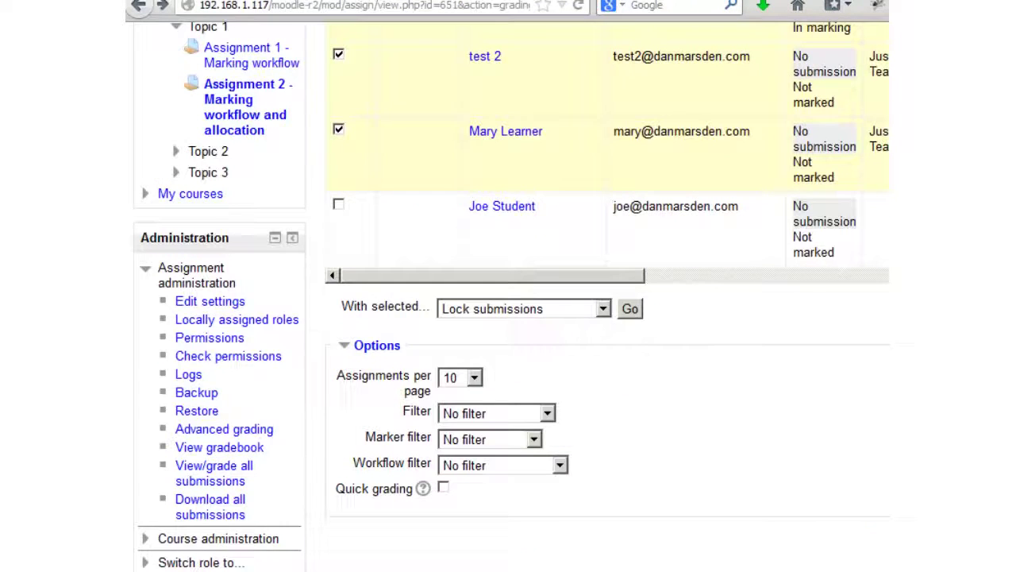
{"action": "left_click", "coordinate": [524, 309]}
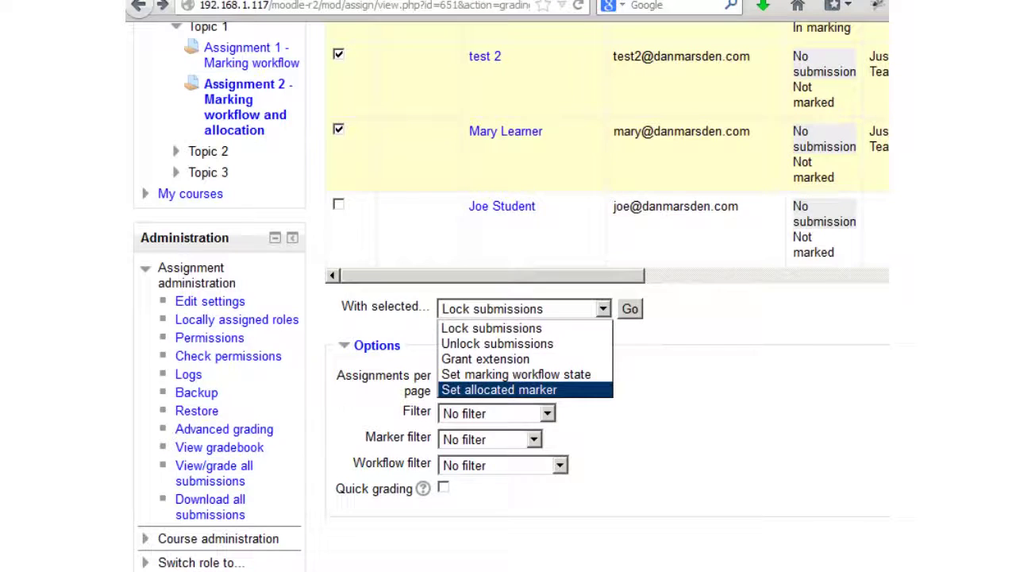
{"action": "key", "text": "Return"}
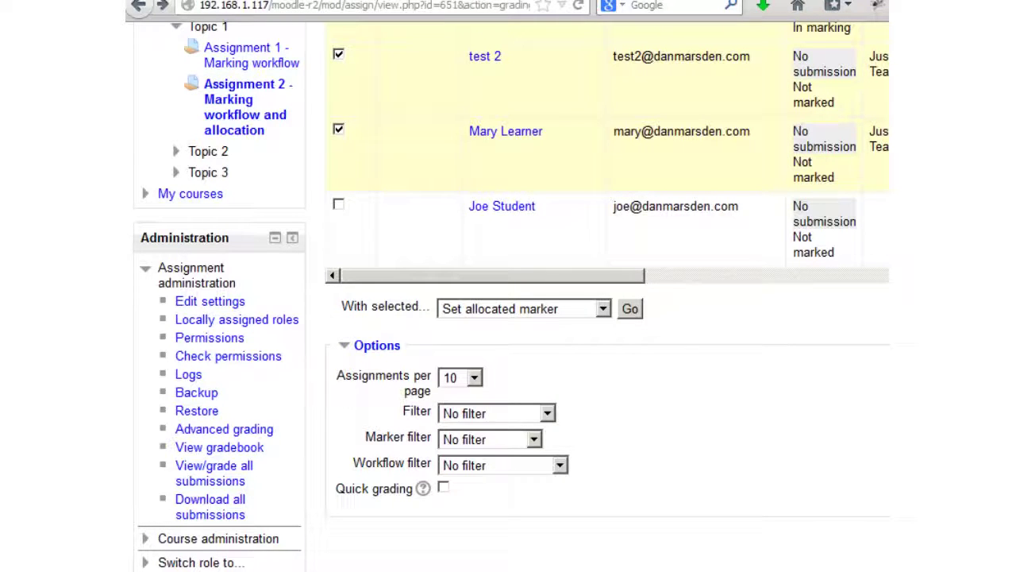
{"action": "key", "text": "Tab"}
{"action": "key", "text": "Return"}
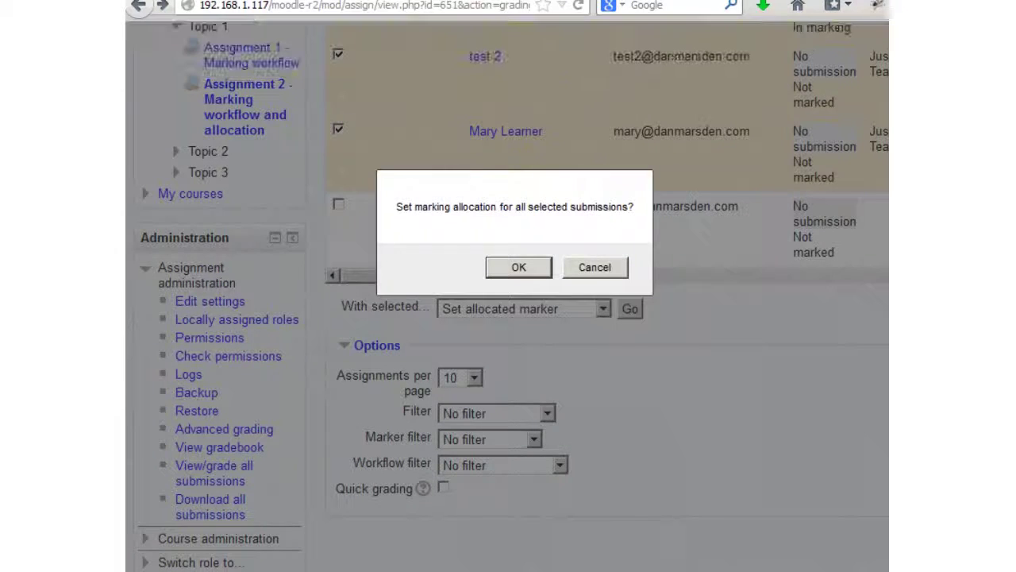
{"action": "key", "text": "Return"}
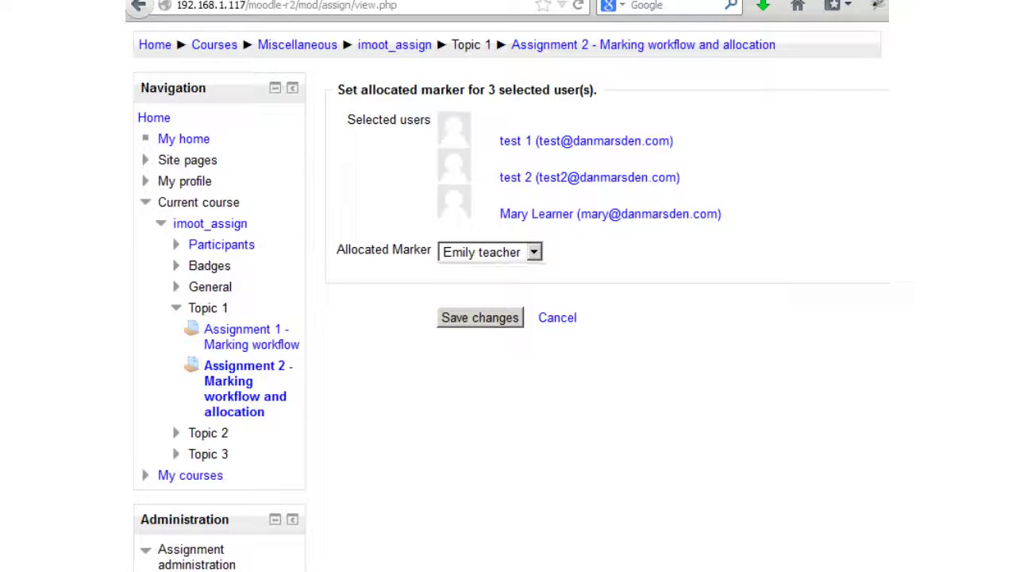
Step: Check the Allocated Marker list, keep the first teacher, and return unsaved to Assignment 2
{"action": "left_click", "coordinate": [490, 251]}
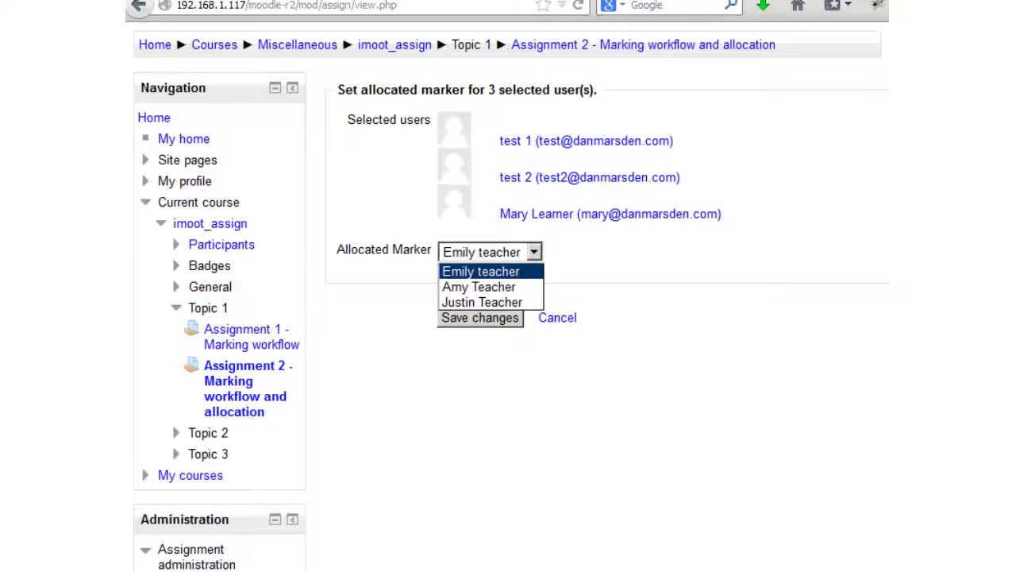
{"action": "key", "text": "Return"}
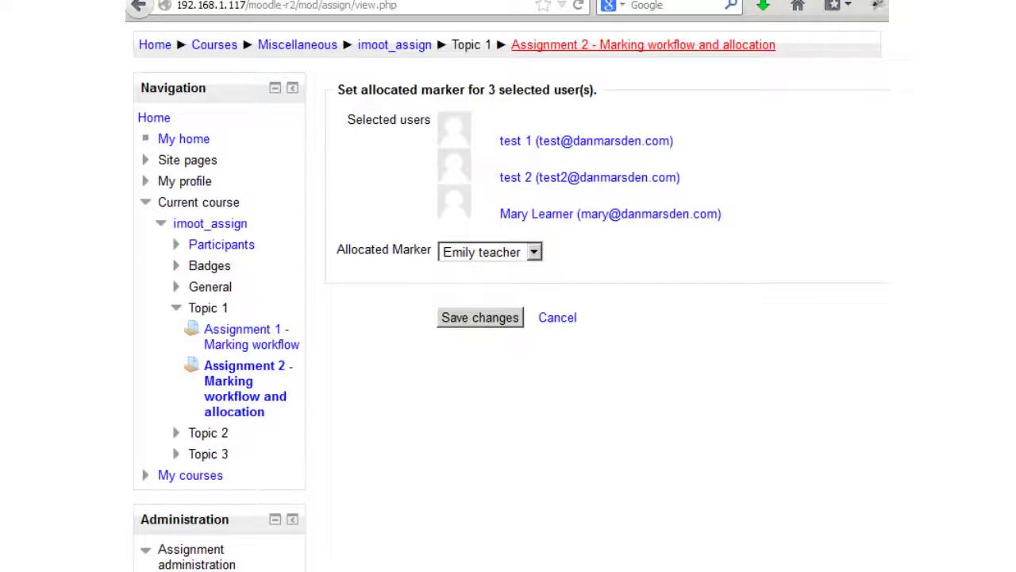
{"action": "left_click", "coordinate": [643, 44]}
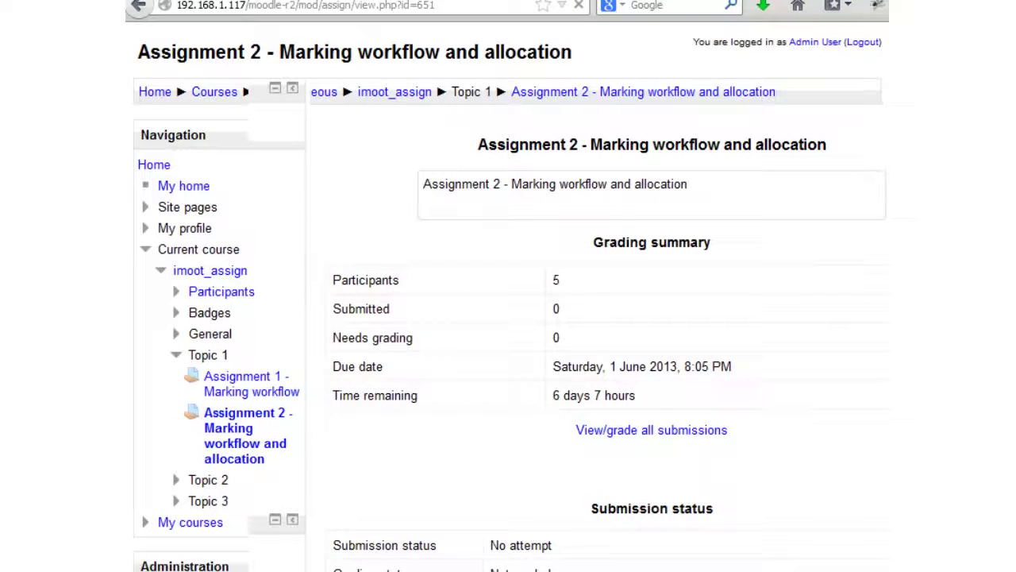
Step: Review each student's allocated marker on Assignment 2's grading table
{"action": "left_click", "coordinate": [651, 429]}
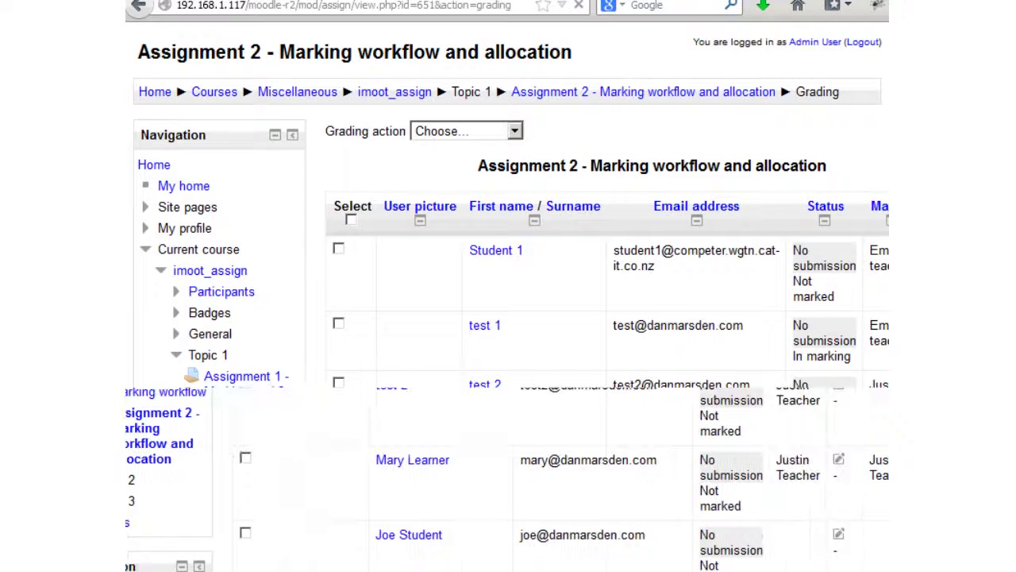
{"action": "scroll", "coordinate": [556, 357], "scroll_direction": "right", "scroll_amount": 3}
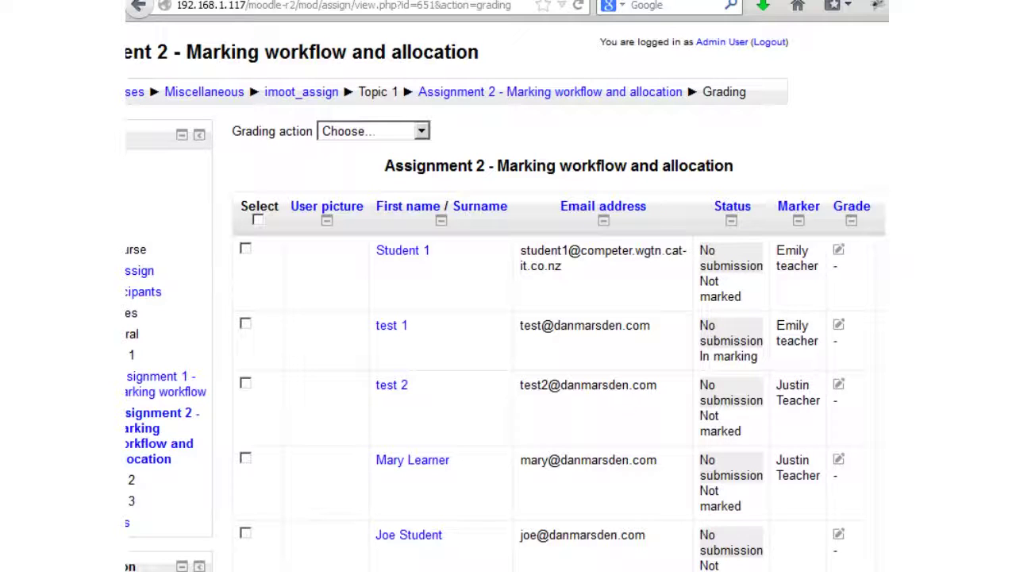
{"action": "scroll", "coordinate": [509, 318], "scroll_direction": "down", "scroll_amount": 7}
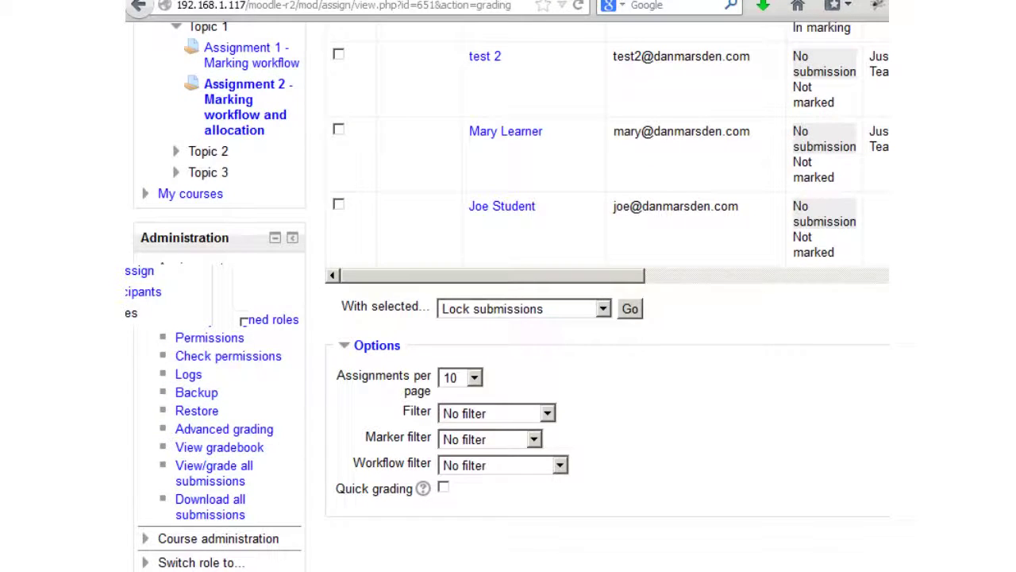
{"action": "scroll", "coordinate": [508, 317], "scroll_direction": "down", "scroll_amount": 3}
Step: Go to Course administration > Users > Enrolled users for imoot_assign
{"action": "left_click", "coordinate": [218, 429]}
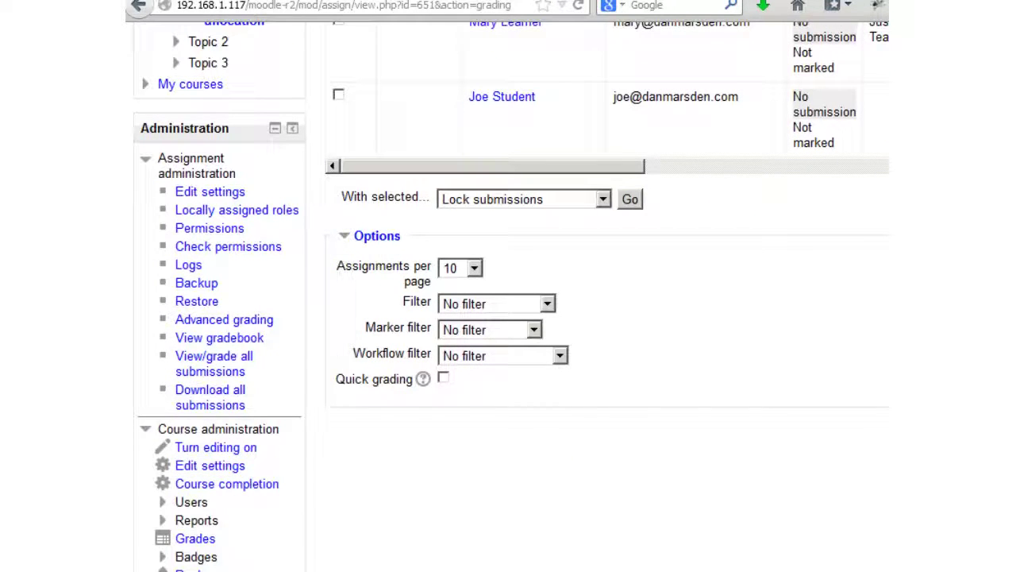
{"action": "left_click", "coordinate": [192, 502]}
{"action": "scroll", "coordinate": [232, 410], "scroll_direction": "down", "scroll_amount": 3}
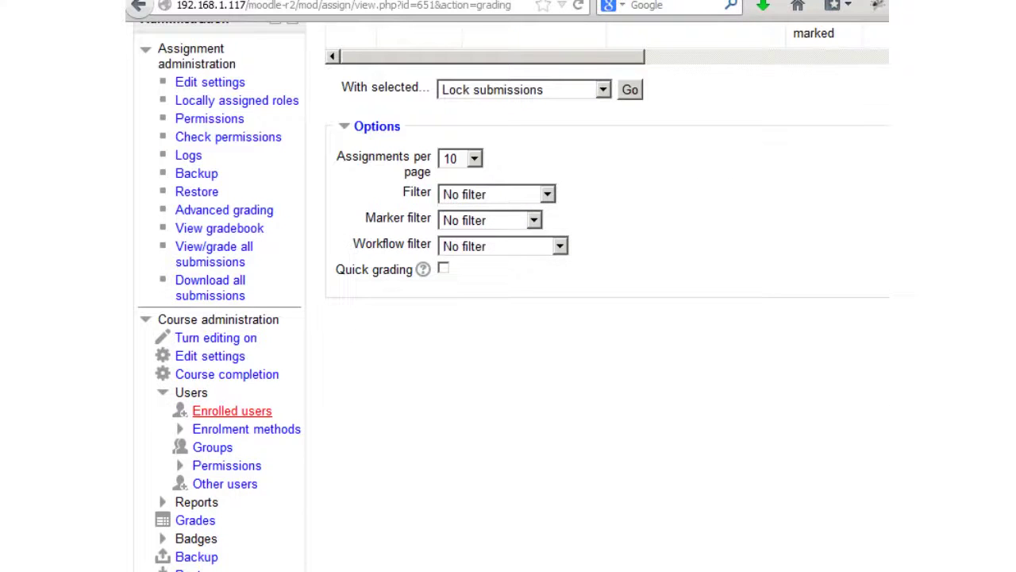
{"action": "left_click", "coordinate": [231, 411]}
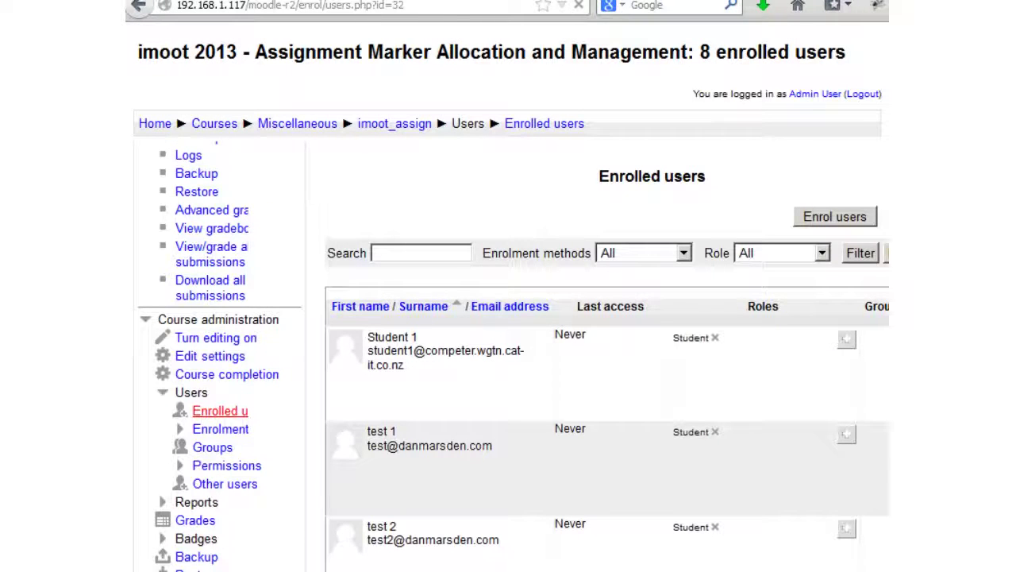
Step: Log in as the allocated teacher and open Assignment 2's grading table
{"action": "scroll", "coordinate": [604, 357], "scroll_direction": "down", "scroll_amount": 10}
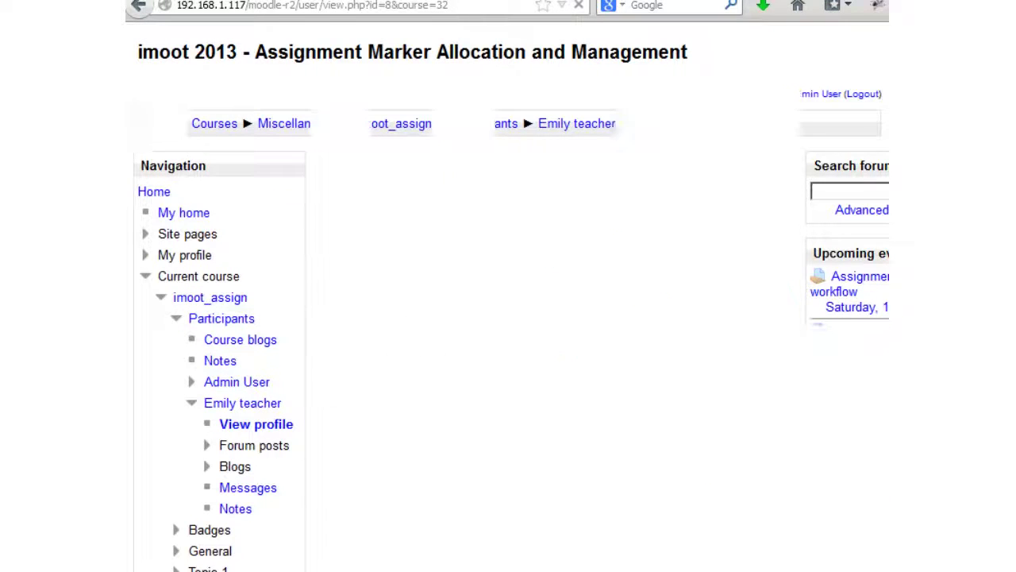
{"action": "scroll", "coordinate": [199, 485], "scroll_direction": "down", "scroll_amount": 8}
{"action": "left_click", "coordinate": [198, 485]}
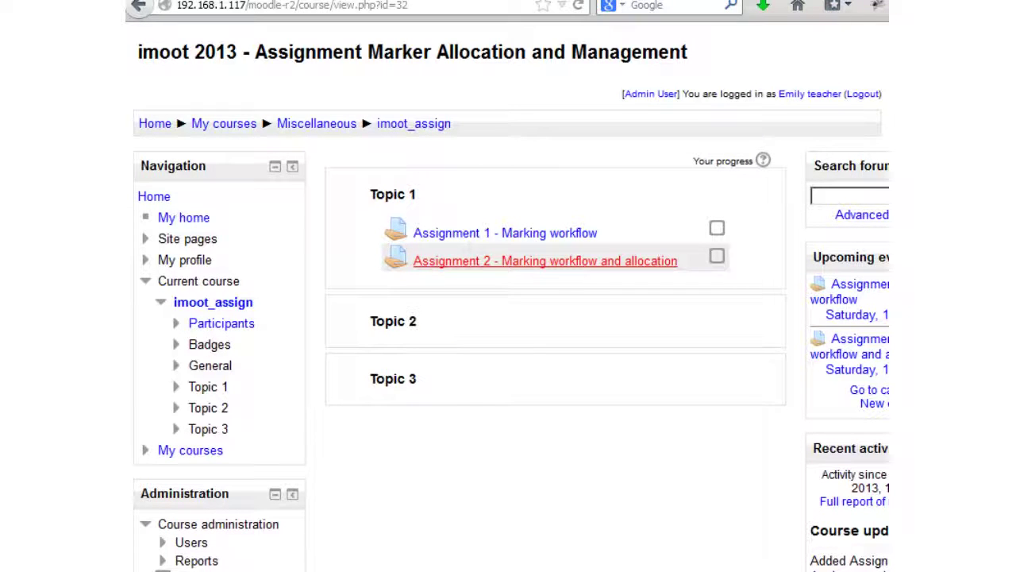
{"action": "left_click", "coordinate": [545, 260]}
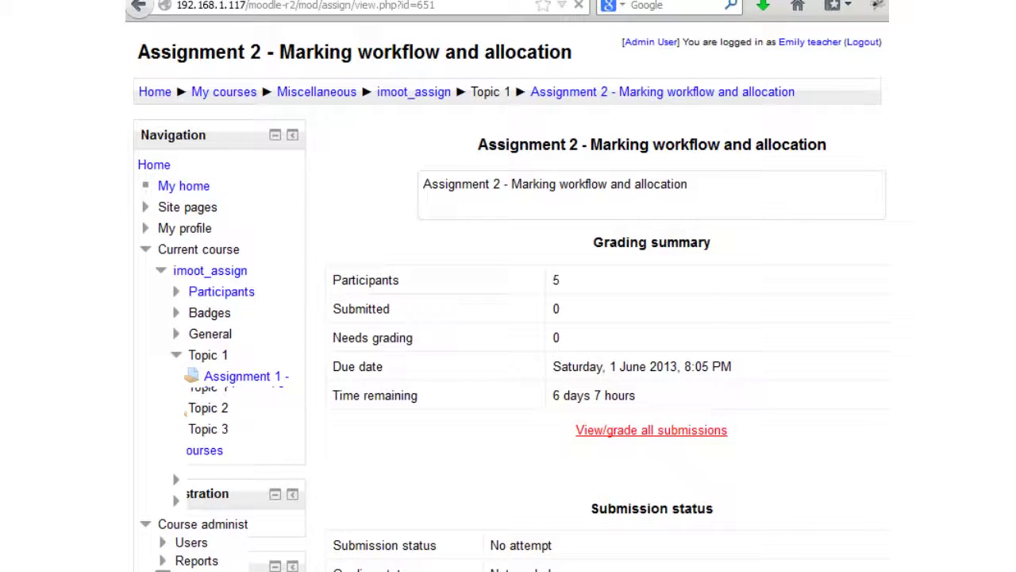
{"action": "left_click", "coordinate": [651, 429]}
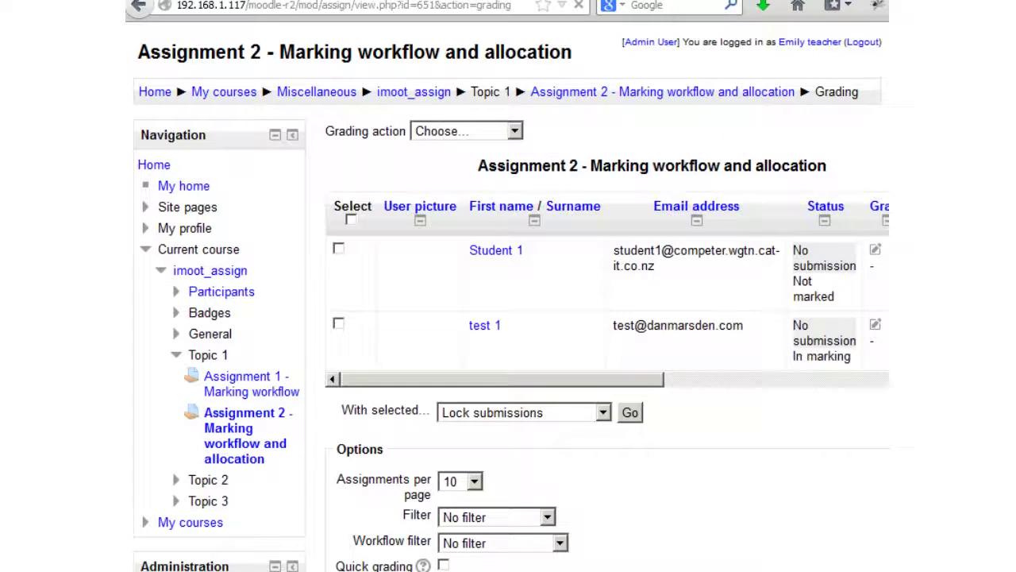
Step: Scroll across the teacher's grading table to inspect the two allocated students' columns
{"action": "scroll", "coordinate": [508, 317], "scroll_direction": "right", "scroll_amount": 3}
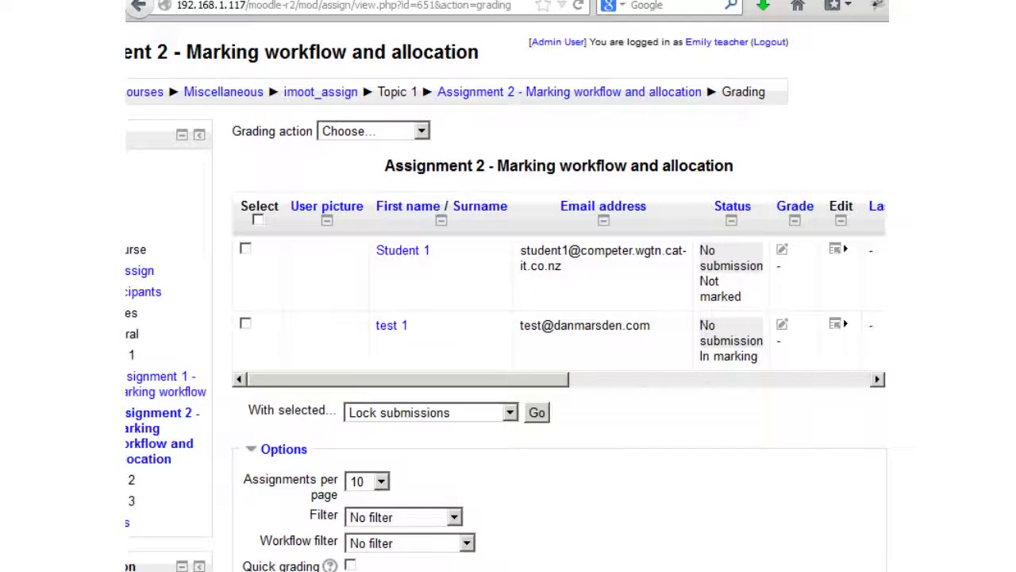
{"action": "scroll", "coordinate": [558, 293], "scroll_direction": "right", "scroll_amount": 1}
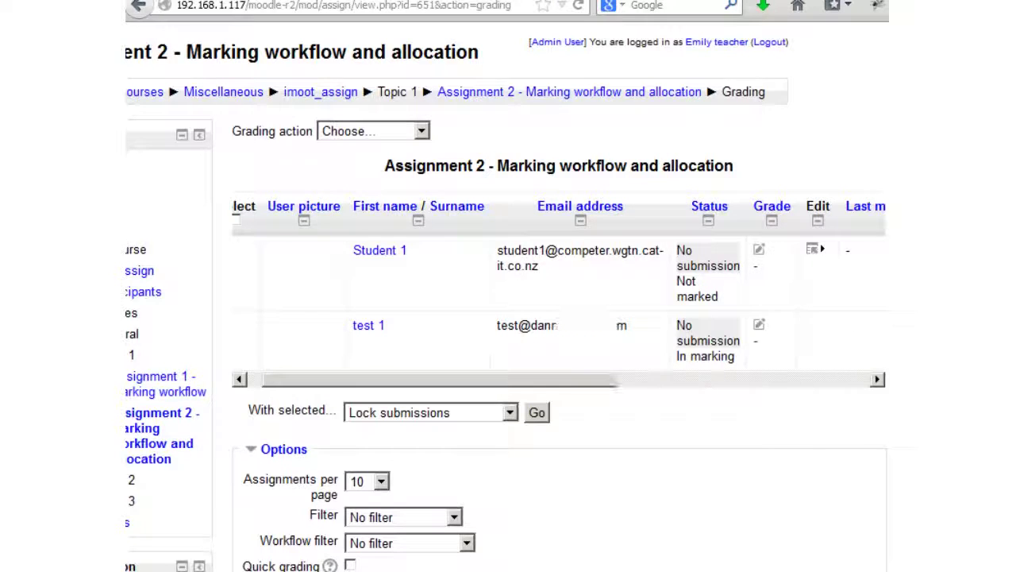
{"action": "scroll", "coordinate": [559, 317], "scroll_direction": "down", "scroll_amount": 3}
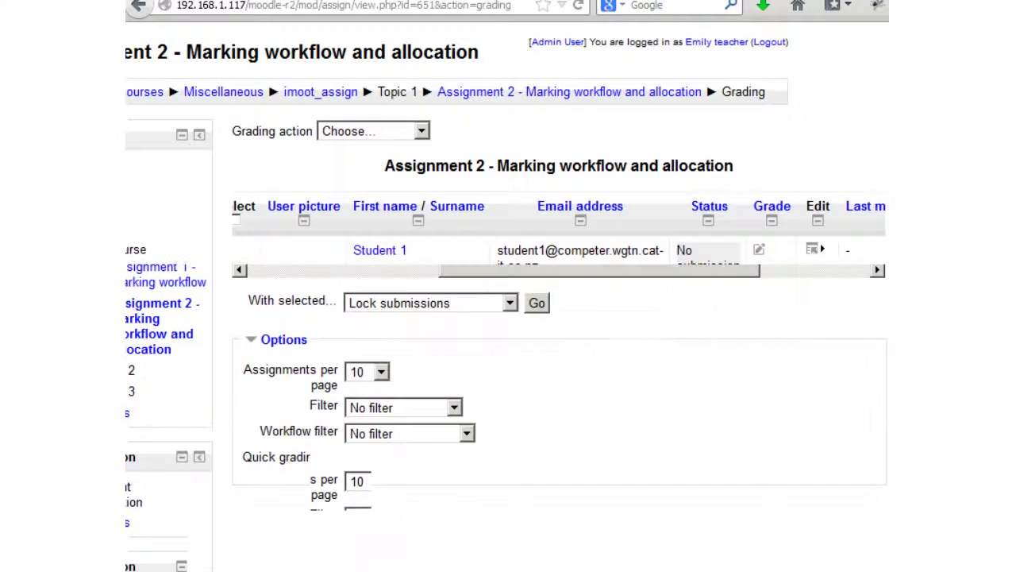
{"action": "scroll", "coordinate": [559, 199], "scroll_direction": "right", "scroll_amount": 5}
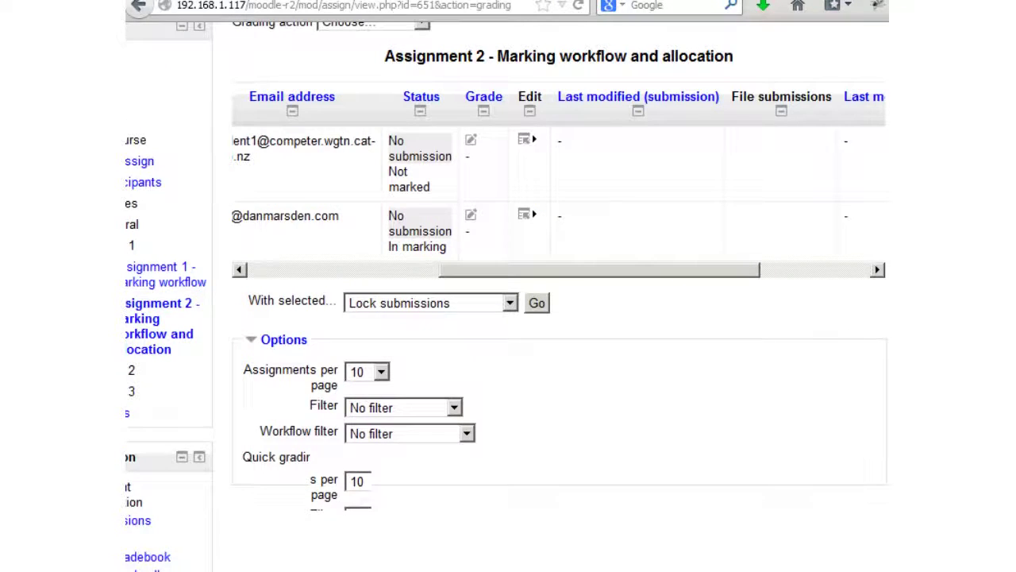
Step: Give the first allocated student a quick grade of 34 and set them to Marking completed
{"action": "key", "text": "F5"}
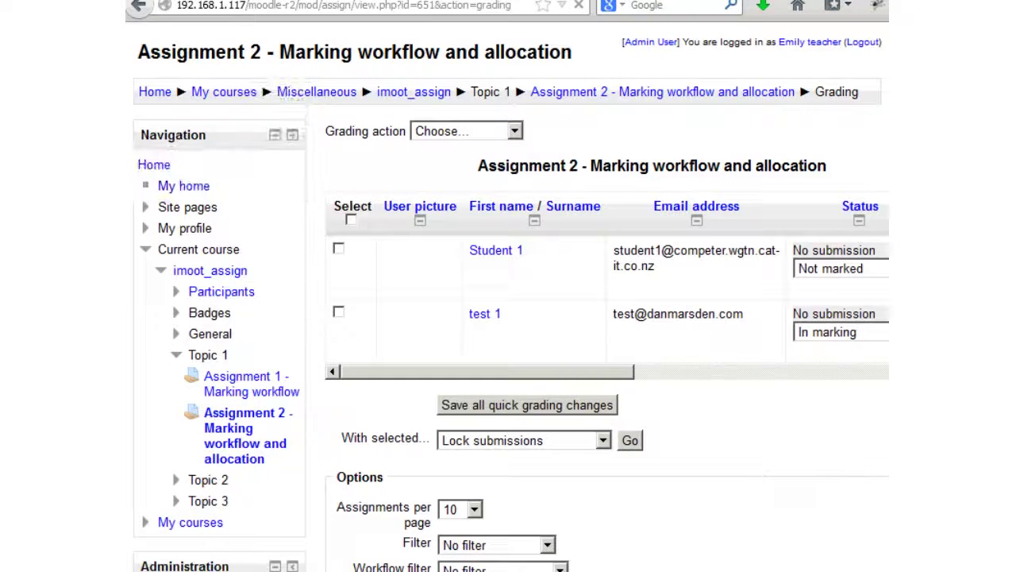
{"action": "scroll", "coordinate": [608, 301], "scroll_direction": "right", "scroll_amount": 5}
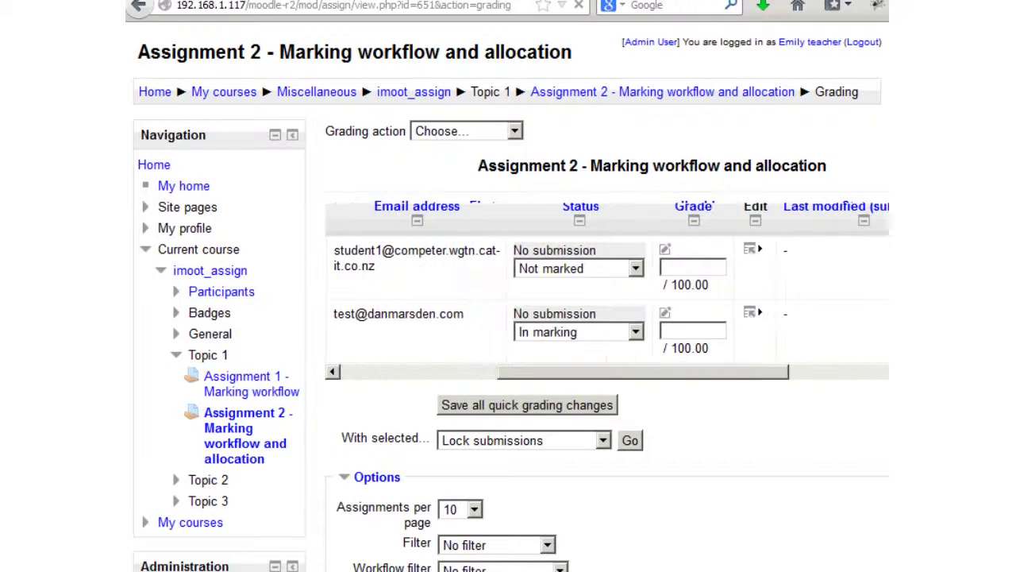
{"action": "left_click", "coordinate": [690, 267]}
{"action": "type", "text": "34"}
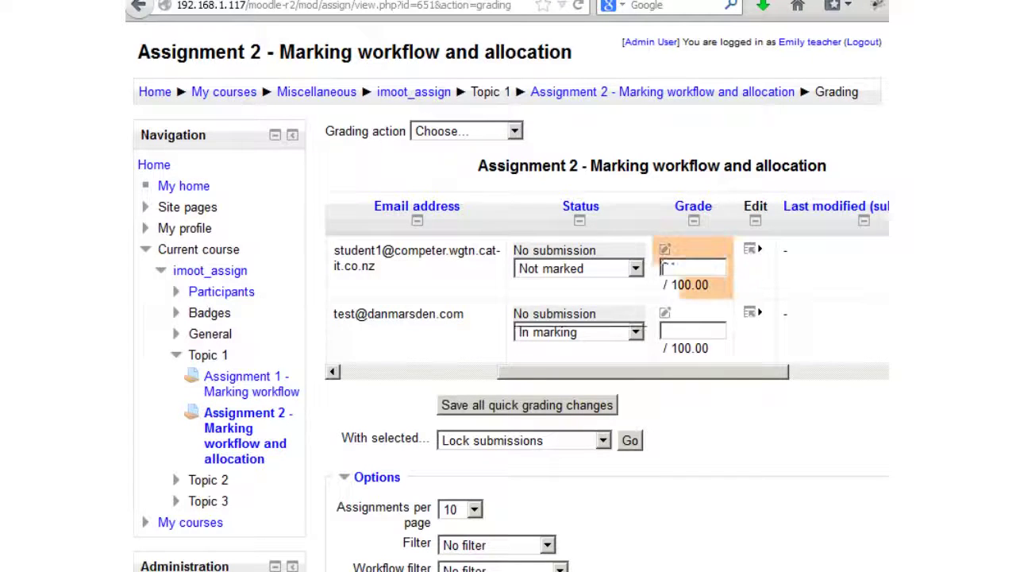
{"action": "left_click", "coordinate": [635, 268]}
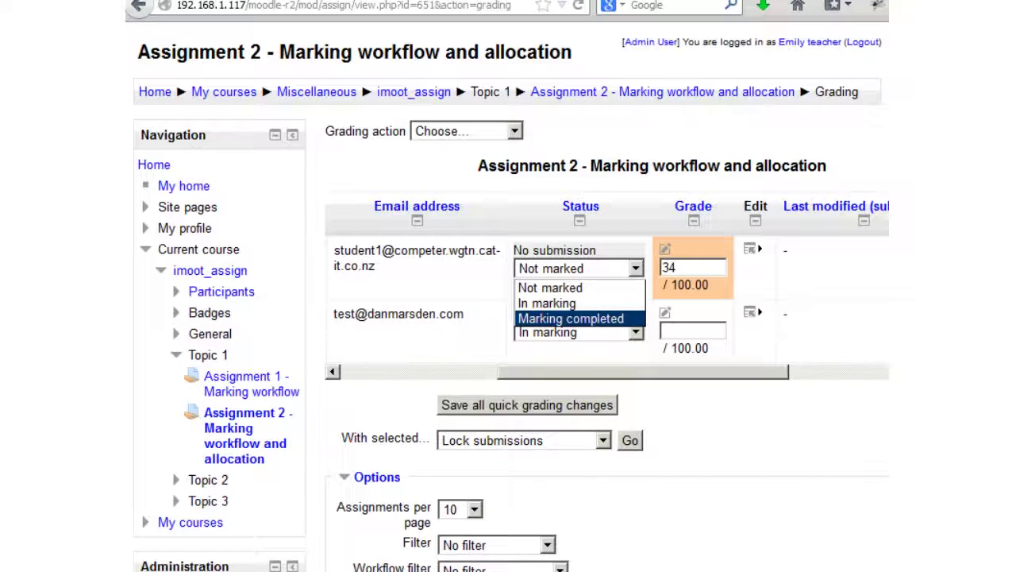
{"action": "key", "text": "Return"}
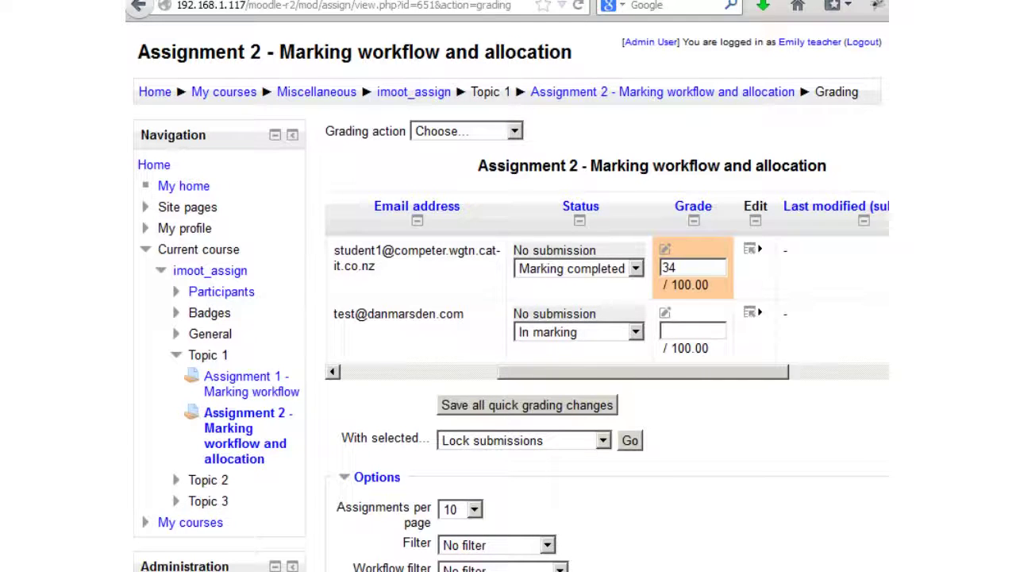
Step: Set the second student to Marking completed with grade 34, then save all quick grading changes
{"action": "key", "text": "alt+Down"}
{"action": "key", "text": "Down"}
{"action": "key", "text": "Return"}
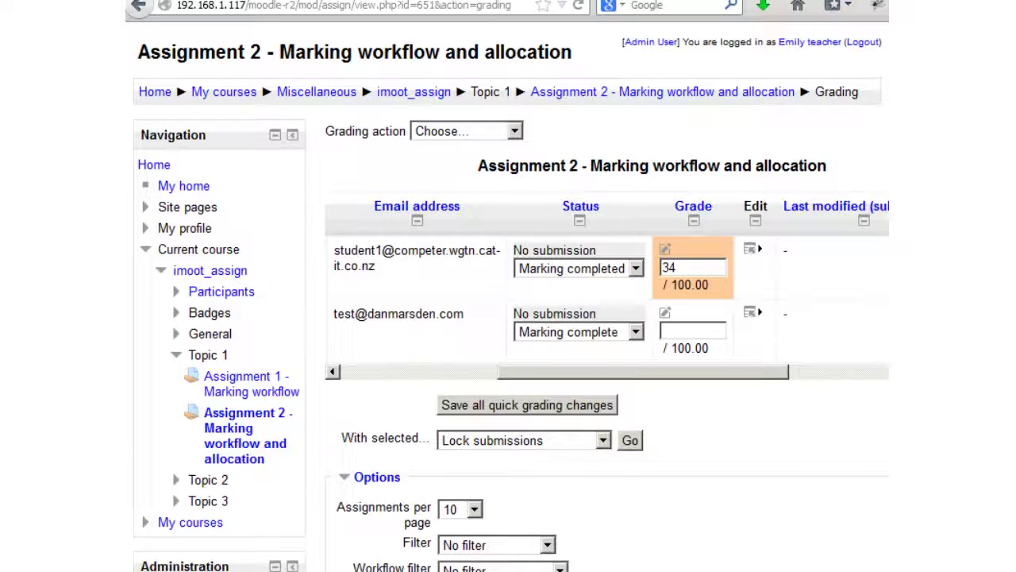
{"action": "key", "text": "Tab"}
{"action": "type", "text": "34"}
{"action": "key", "text": "Return"}
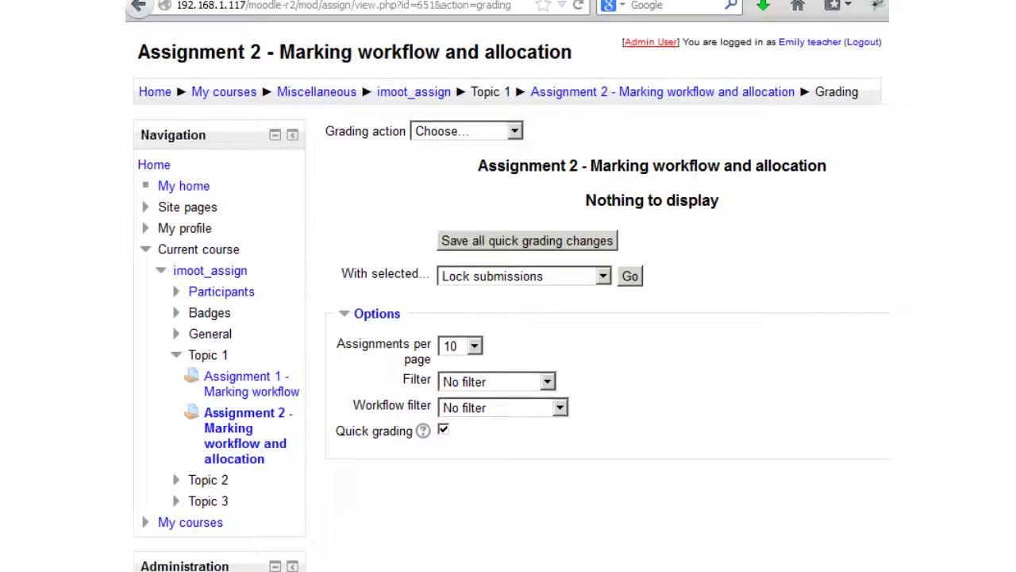
Step: Log out of the teacher's session and sign back in as administrator with the saved login and password
{"action": "left_click", "coordinate": [650, 42]}
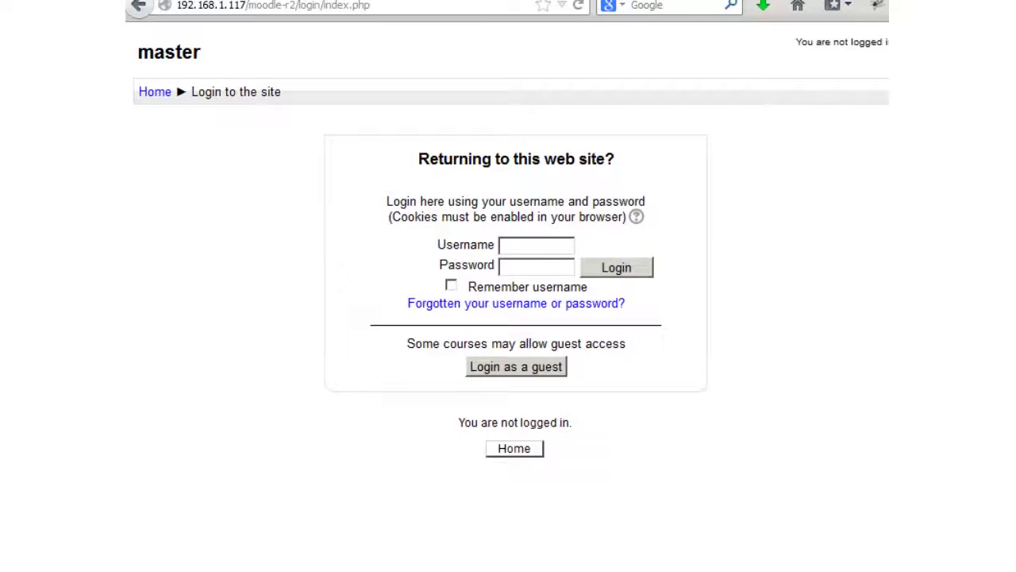
{"action": "double_click", "coordinate": [554, 249]}
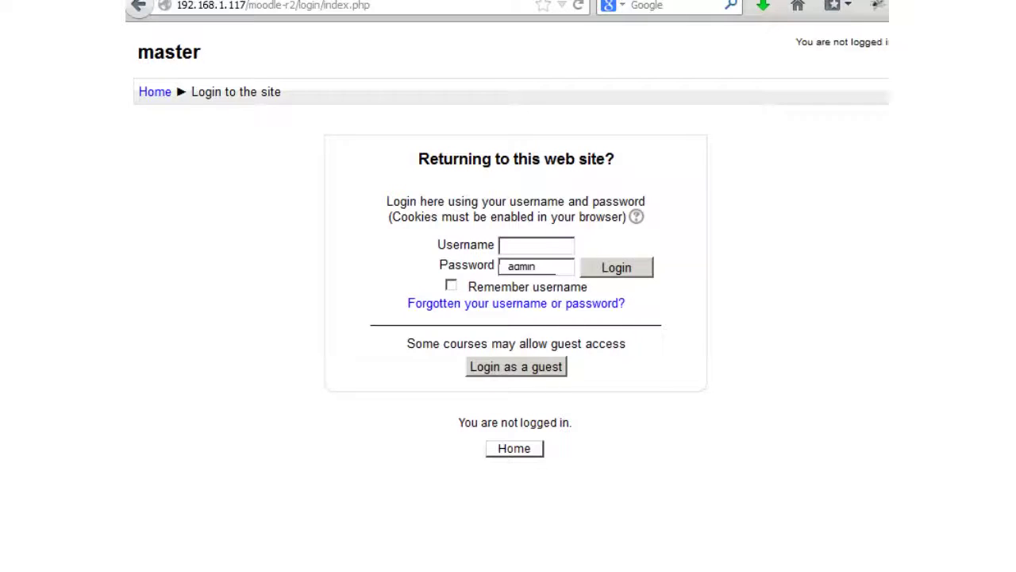
{"action": "left_click", "coordinate": [555, 266]}
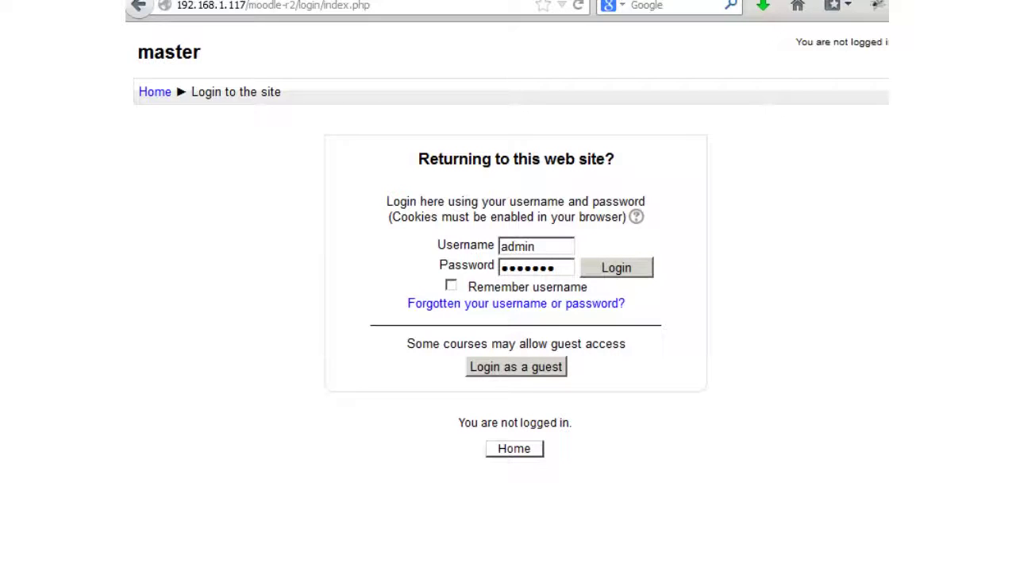
{"action": "type", "text": "12"}
{"action": "key", "text": "Return"}
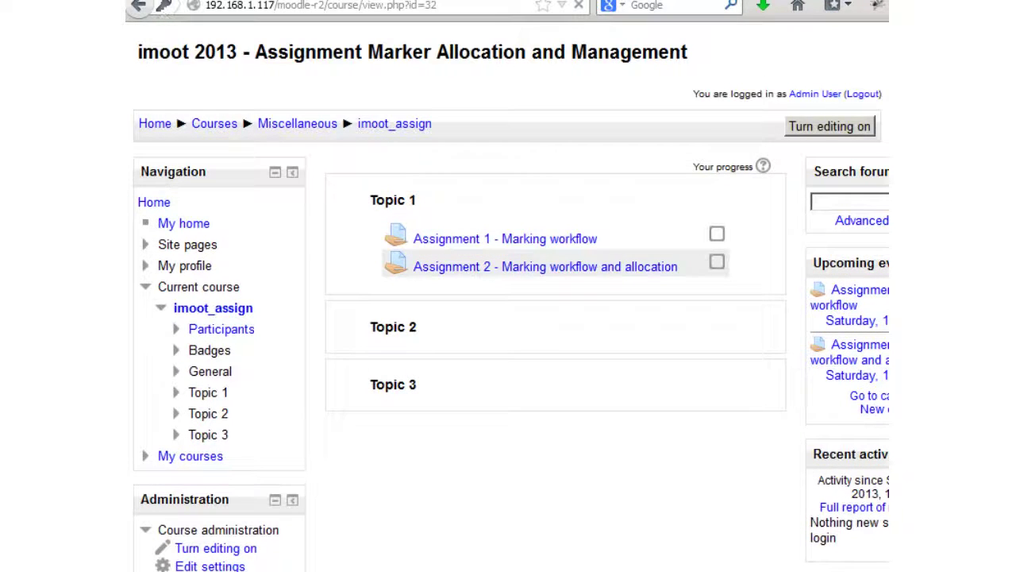
Step: Open Assignment 2's View/grade all submissions table and enable Quick grading under Options
{"action": "left_click", "coordinate": [544, 266]}
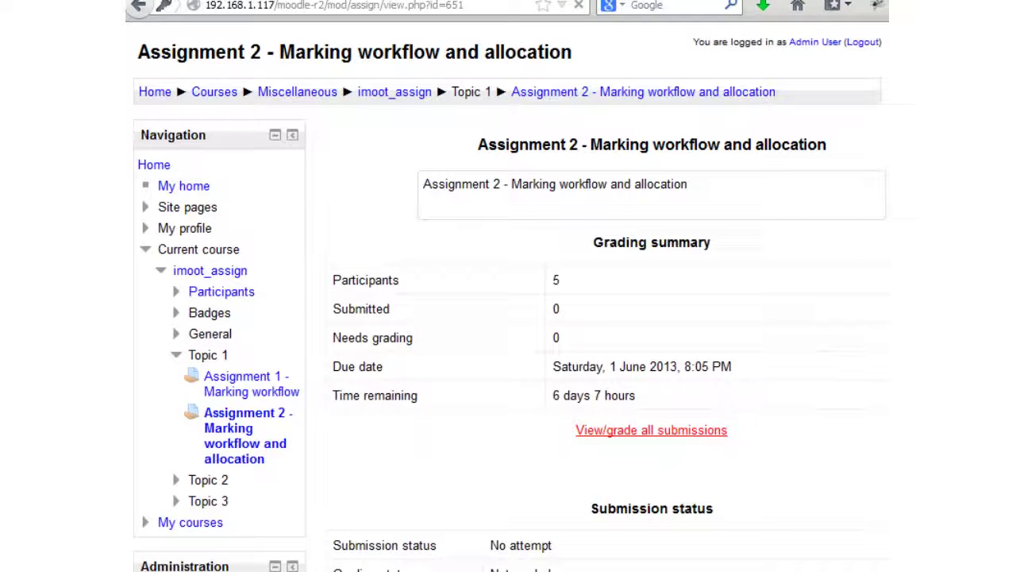
{"action": "left_click", "coordinate": [651, 429]}
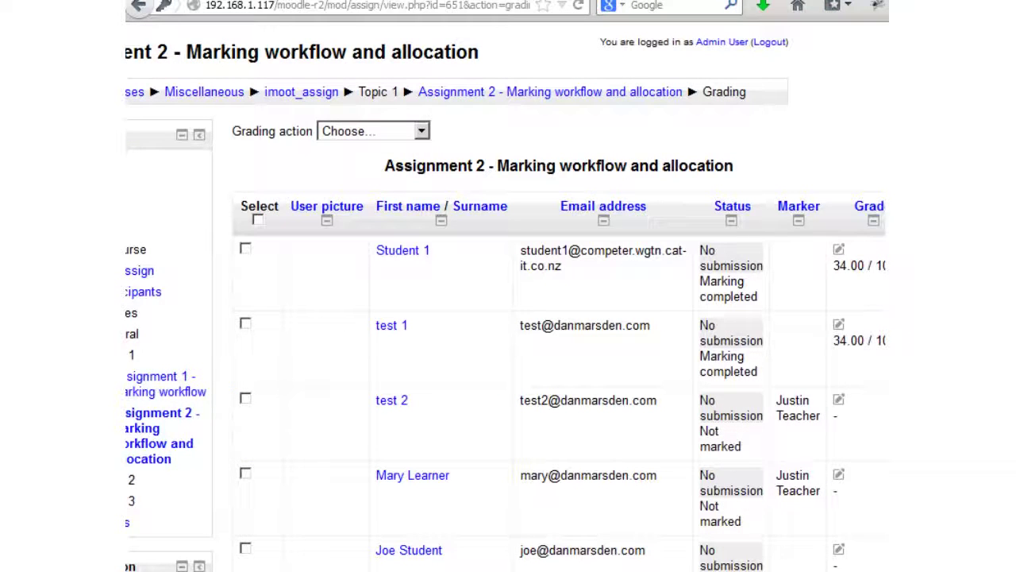
{"action": "scroll", "coordinate": [556, 317], "scroll_direction": "down", "scroll_amount": 5}
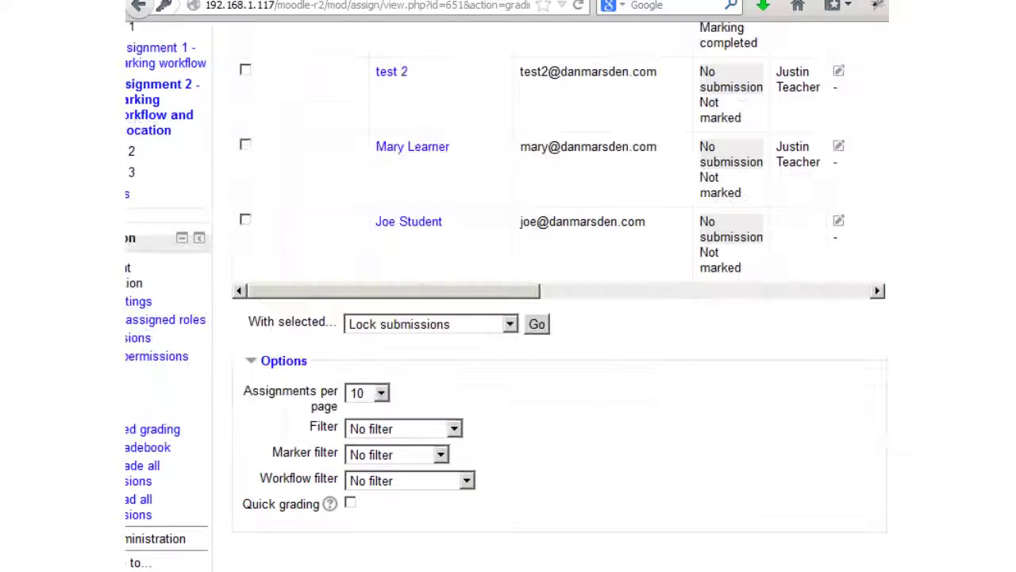
{"action": "scroll", "coordinate": [555, 317], "scroll_direction": "up", "scroll_amount": 3}
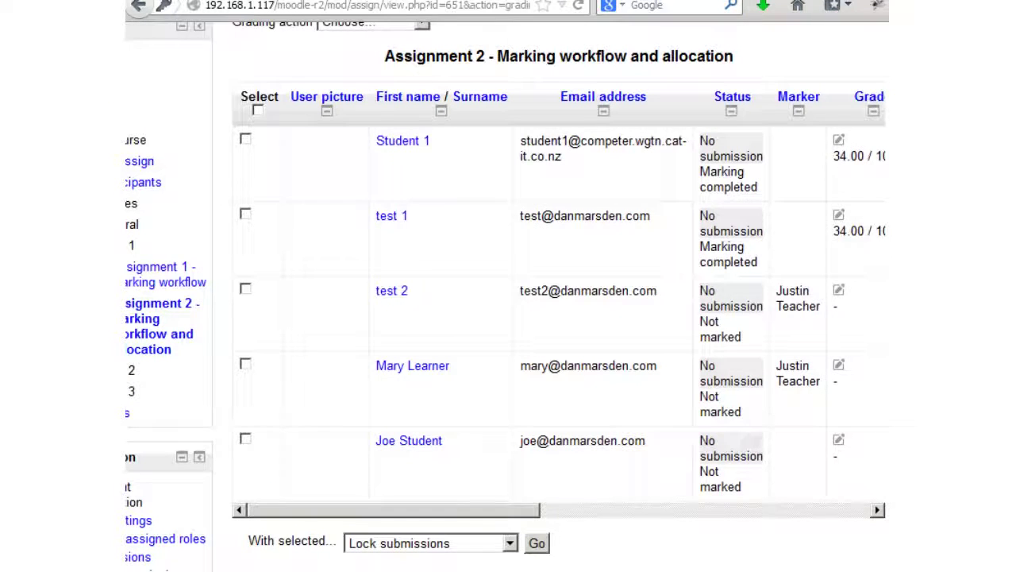
{"action": "scroll", "coordinate": [555, 318], "scroll_direction": "down", "scroll_amount": 5}
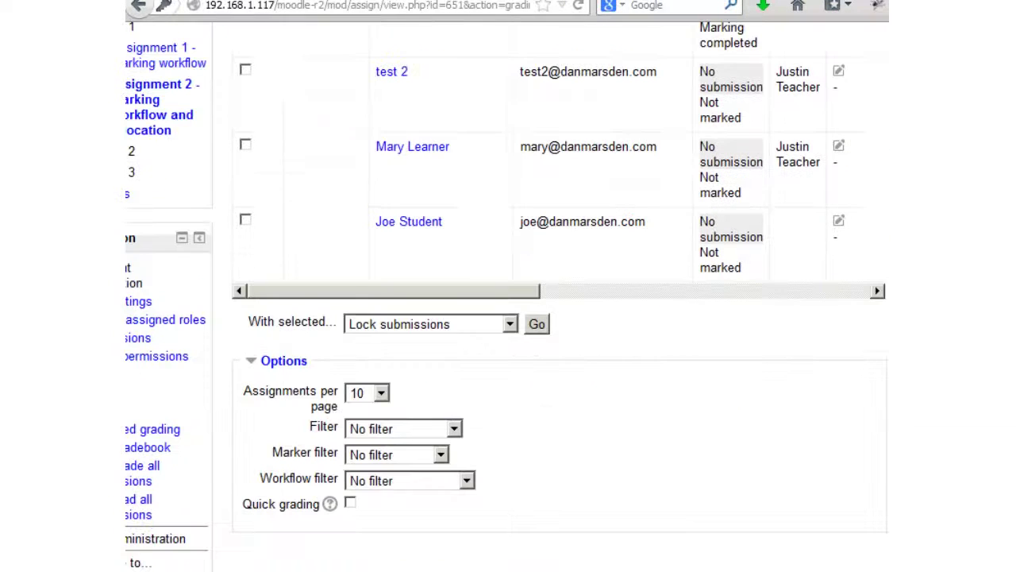
{"action": "left_click", "coordinate": [350, 503]}
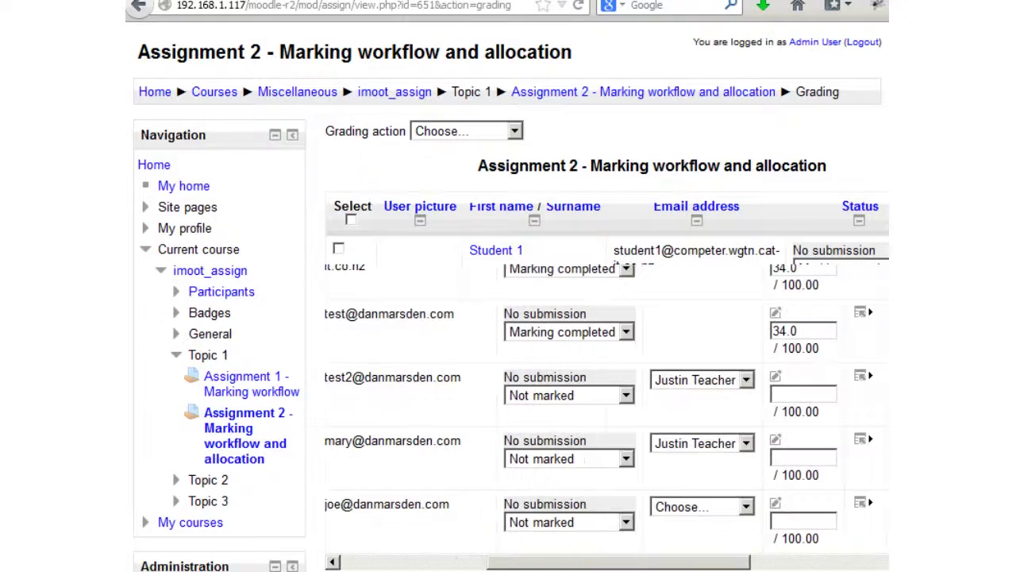
Step: Change the first student's workflow state from Marking completed to In review
{"action": "scroll", "coordinate": [608, 381], "scroll_direction": "right", "scroll_amount": 5}
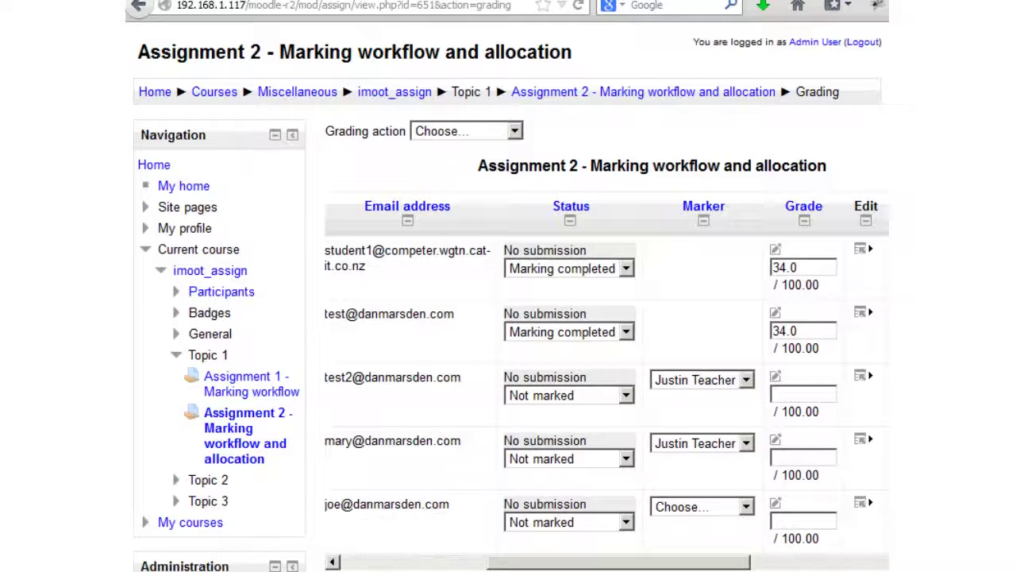
{"action": "left_click", "coordinate": [568, 268]}
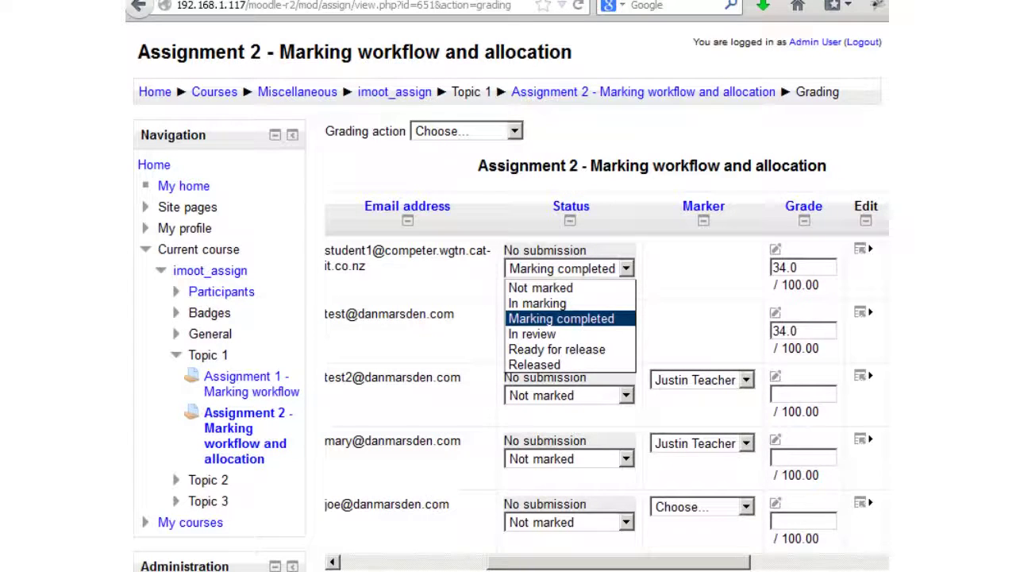
{"action": "key", "text": "Escape"}
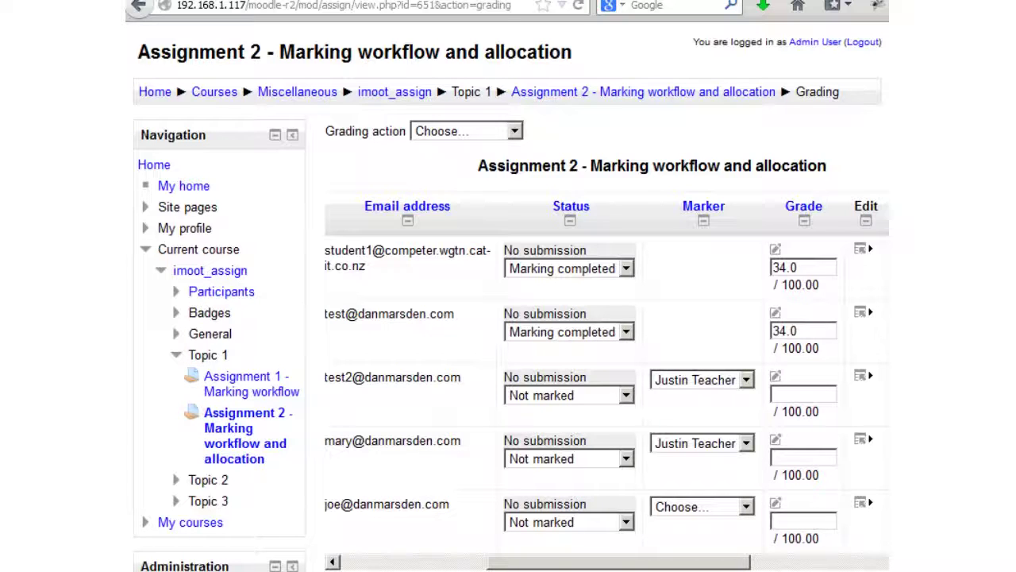
{"action": "key", "text": "alt+Down"}
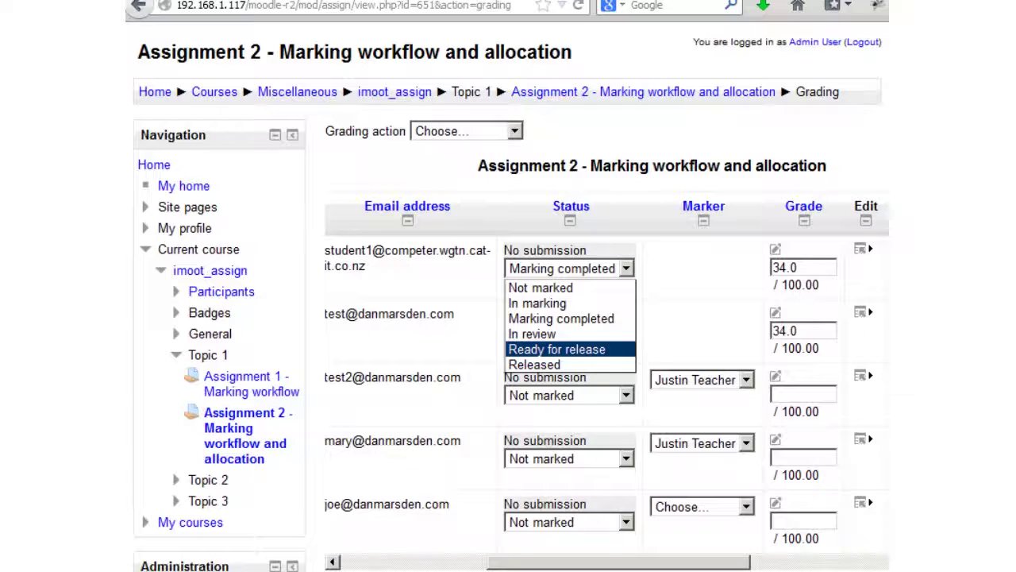
{"action": "key", "text": "Up"}
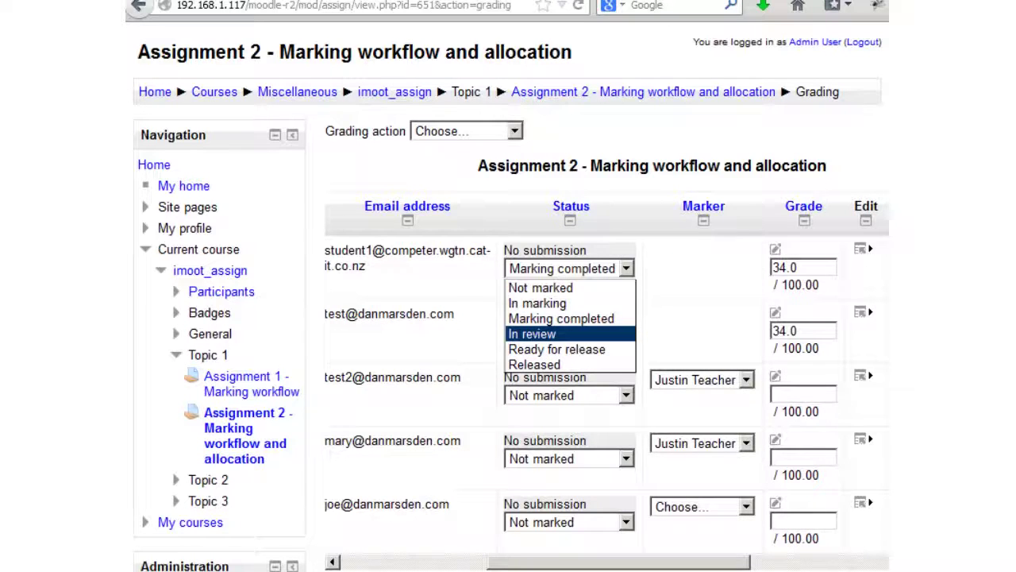
{"action": "key", "text": "Escape"}
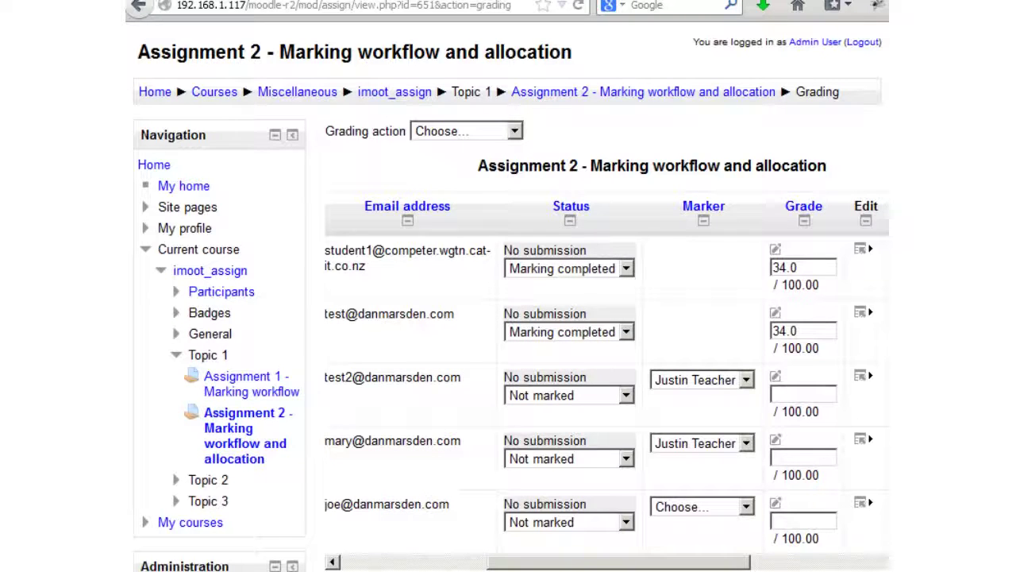
{"action": "left_click", "coordinate": [569, 269]}
{"action": "key", "text": "Down"}
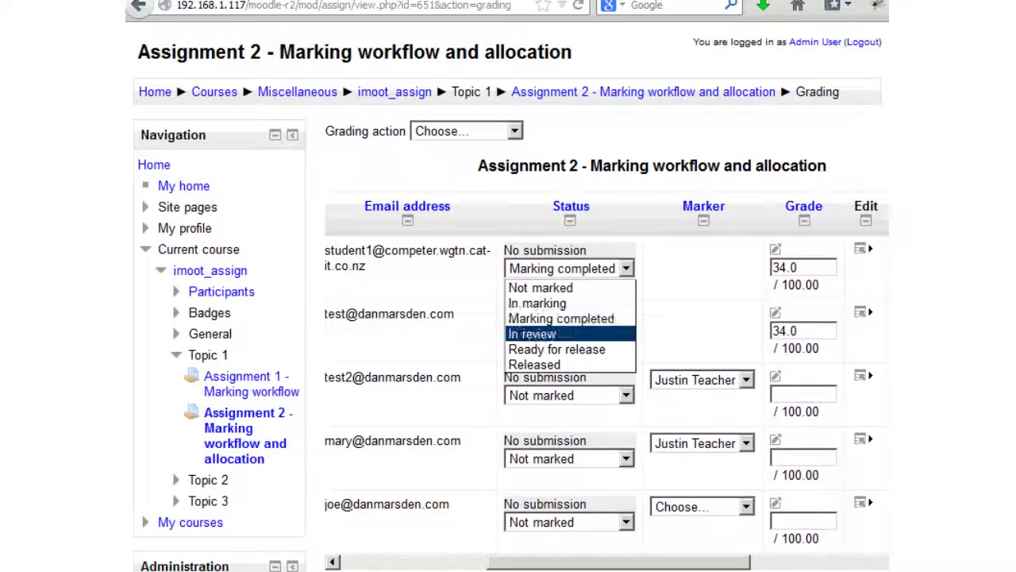
{"action": "key", "text": "Return"}
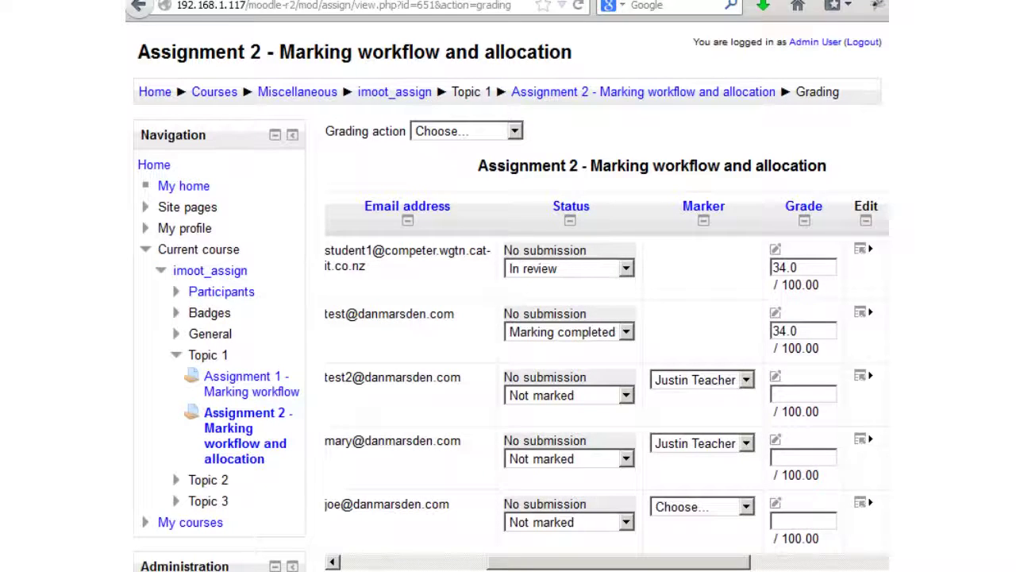
Step: Advance the first student's workflow state to Ready for release, then to Released
{"action": "key", "text": "alt+Down"}
{"action": "key", "text": "Down"}
{"action": "key", "text": "Return"}
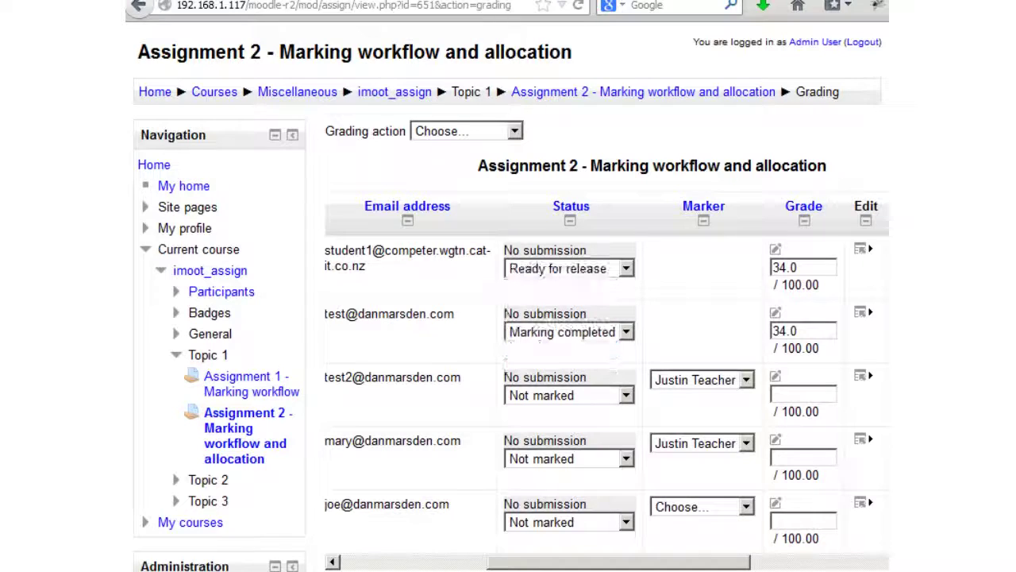
{"action": "key", "text": "Tab"}
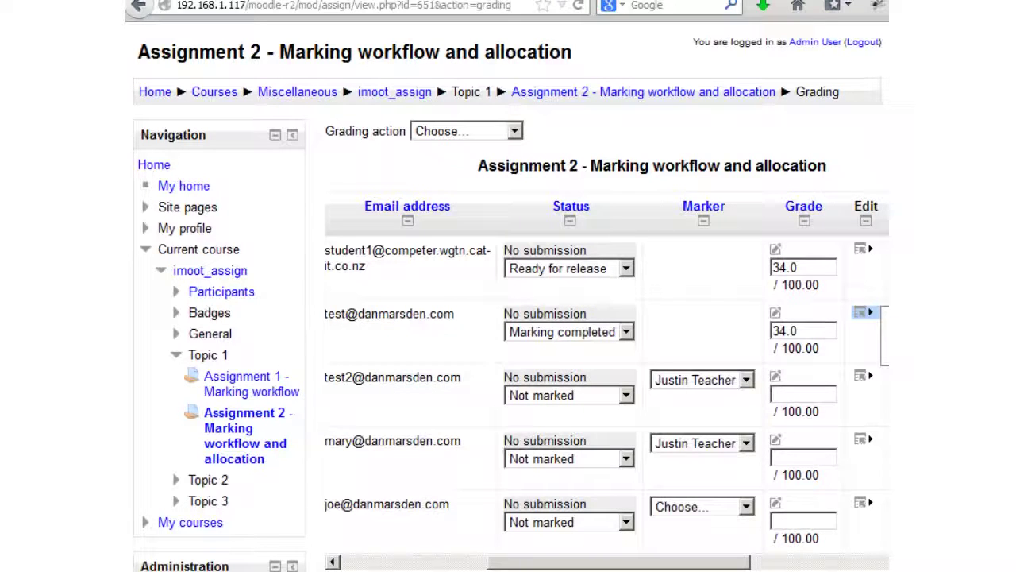
{"action": "left_click", "coordinate": [569, 268]}
{"action": "key", "text": "Down"}
{"action": "key", "text": "Return"}
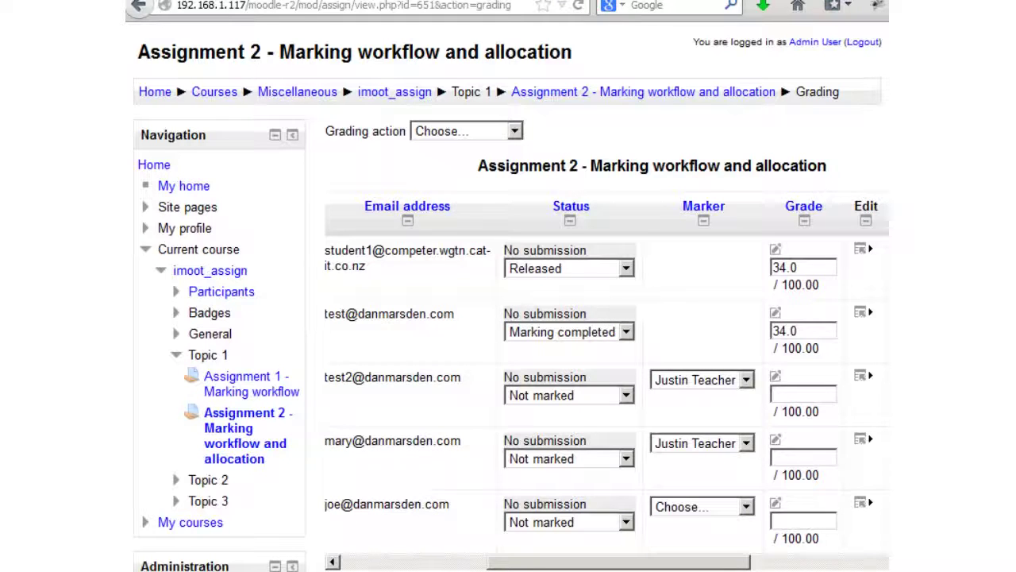
Step: Set the fifth student's workflow state to Ready for release after briefly choosing Released
{"action": "scroll", "coordinate": [508, 318], "scroll_direction": "down", "scroll_amount": 5}
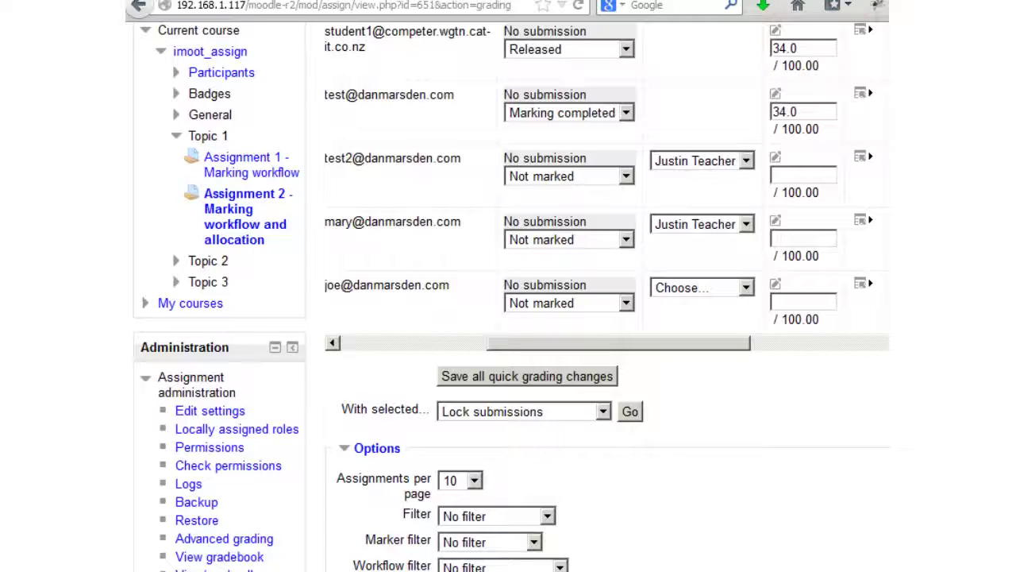
{"action": "left_click", "coordinate": [569, 303]}
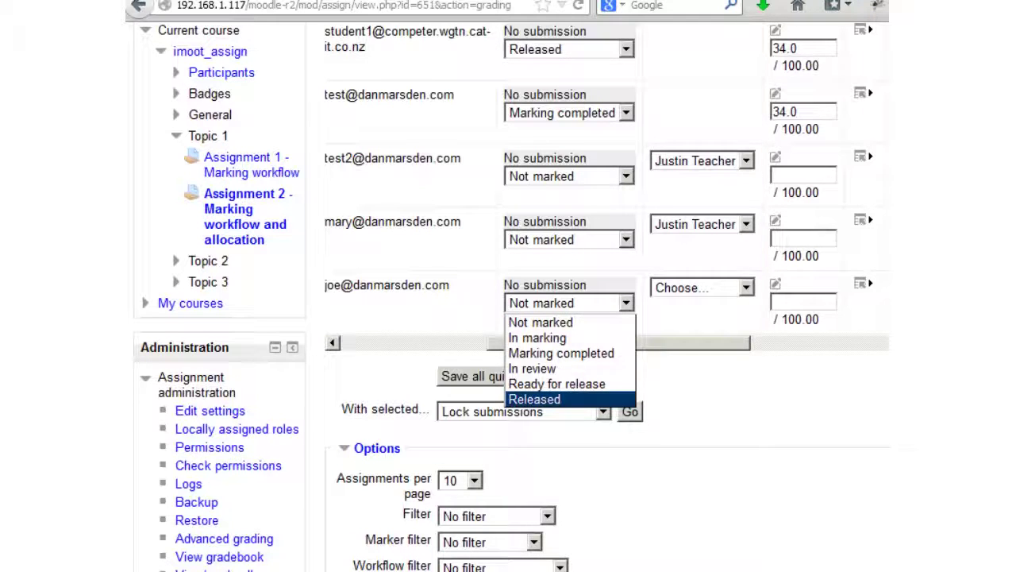
{"action": "key", "text": "Return"}
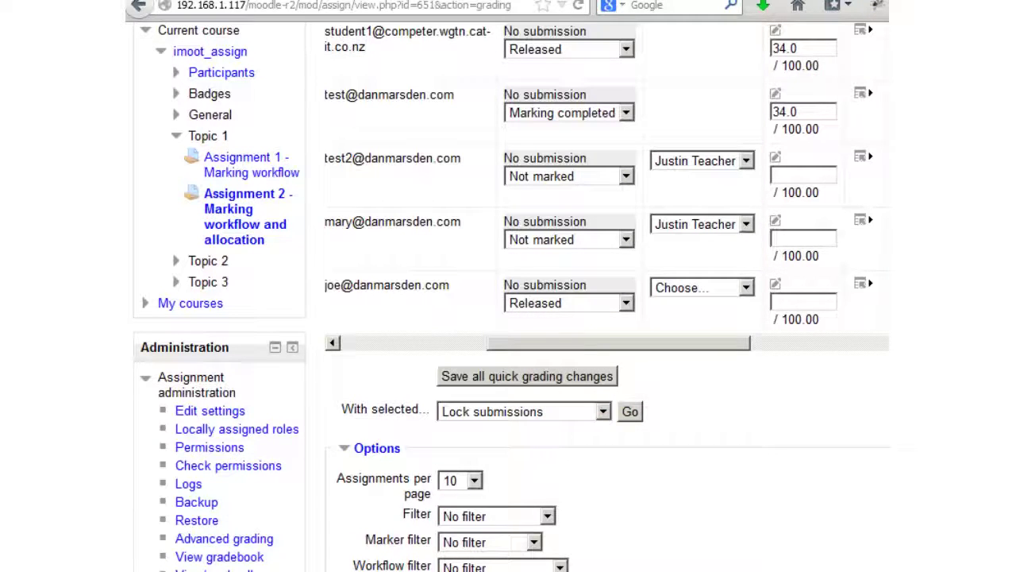
{"action": "left_click", "coordinate": [860, 283]}
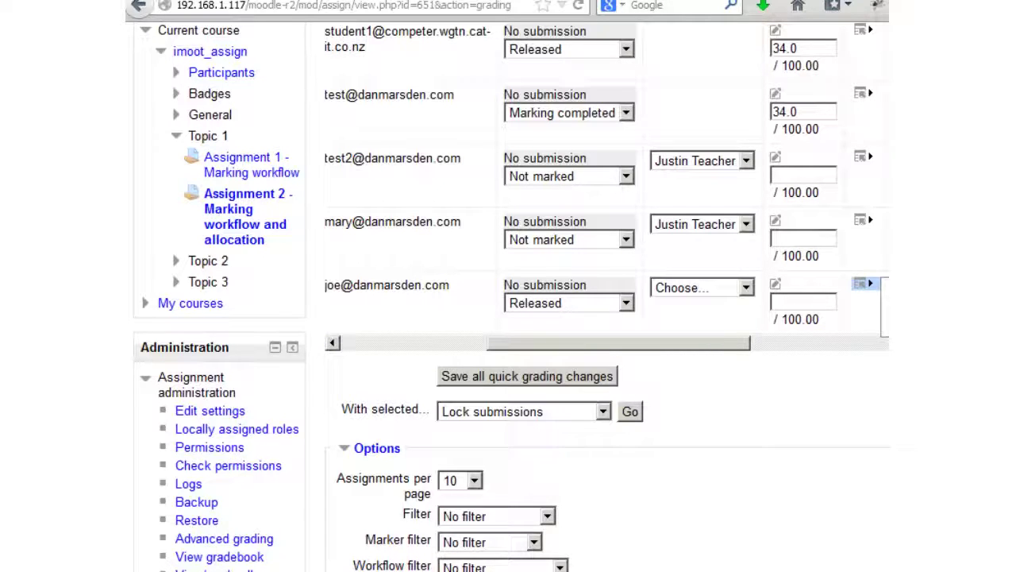
{"action": "left_click", "coordinate": [627, 302]}
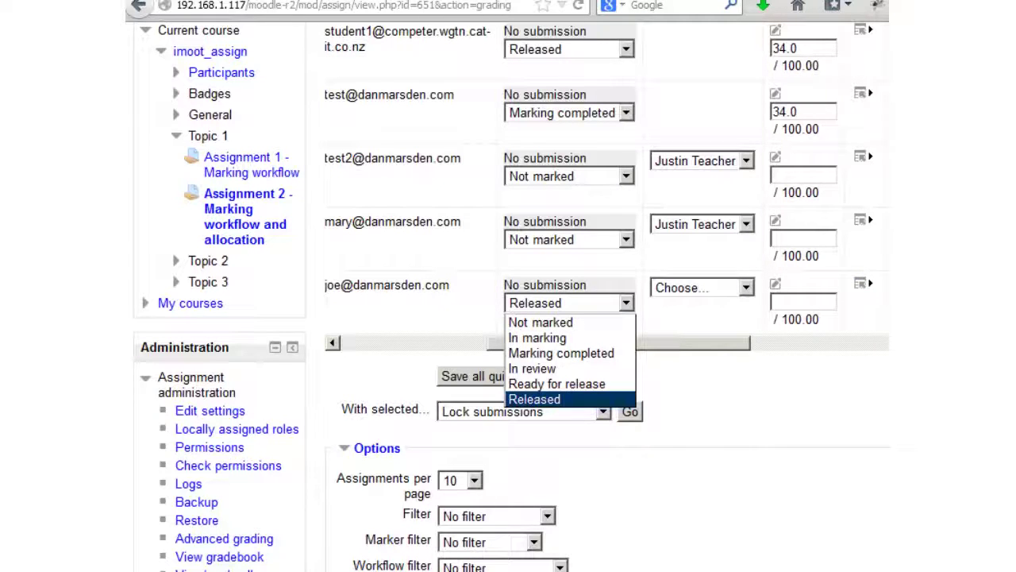
{"action": "left_click", "coordinate": [557, 383]}
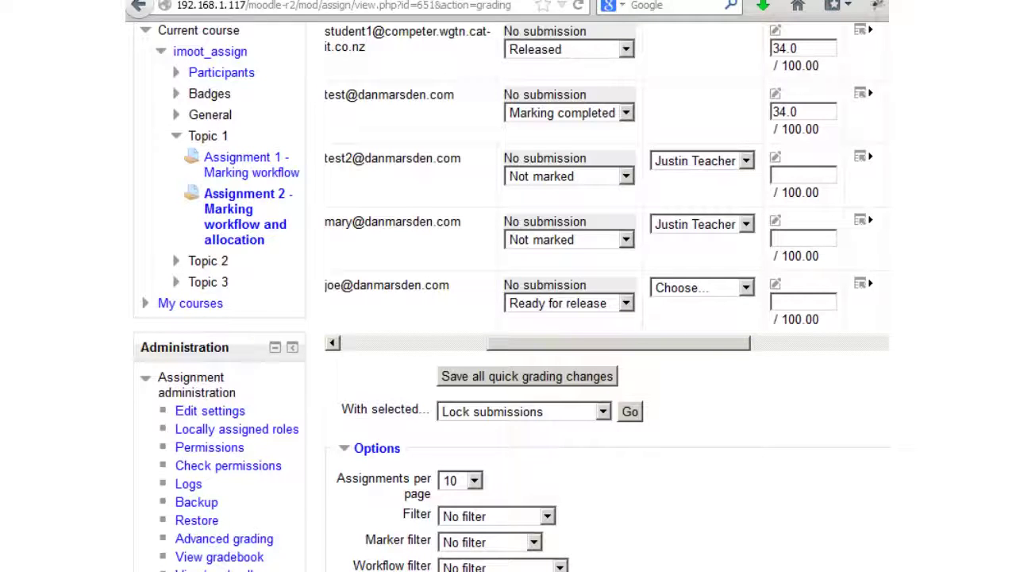
{"action": "scroll", "coordinate": [604, 317], "scroll_direction": "up", "scroll_amount": 3}
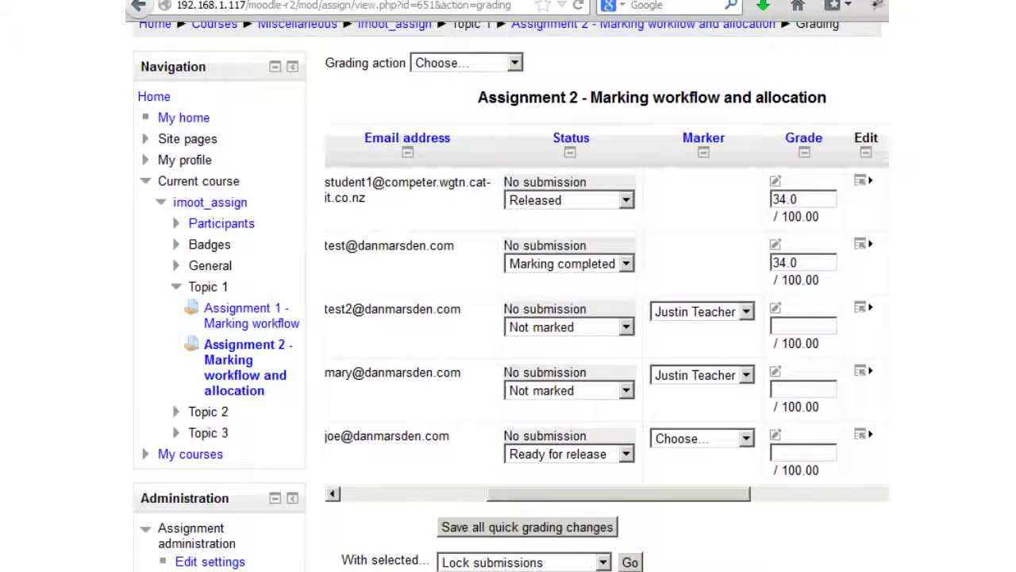
{"action": "left_click", "coordinate": [569, 263]}
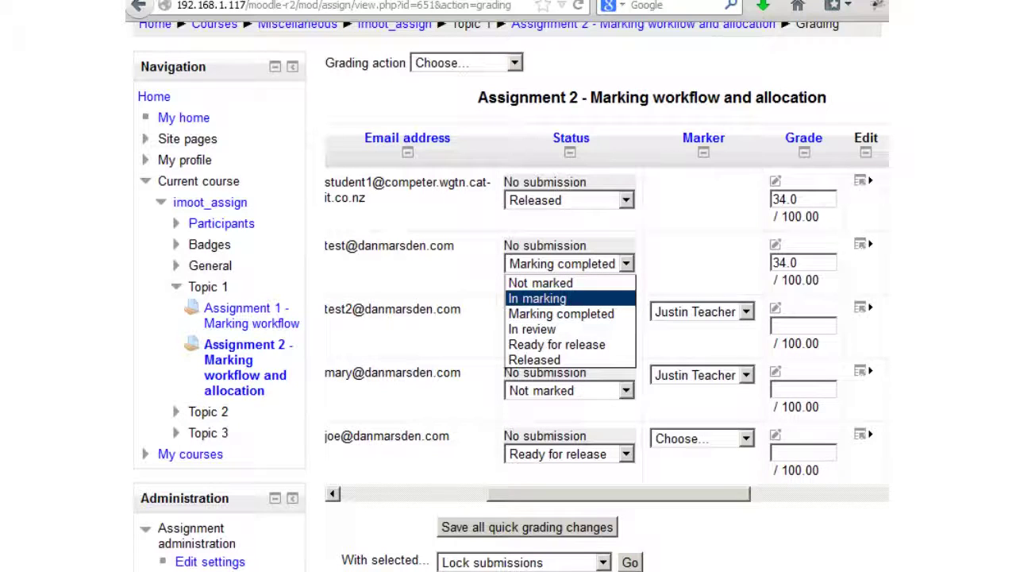
{"action": "key", "text": "Return"}
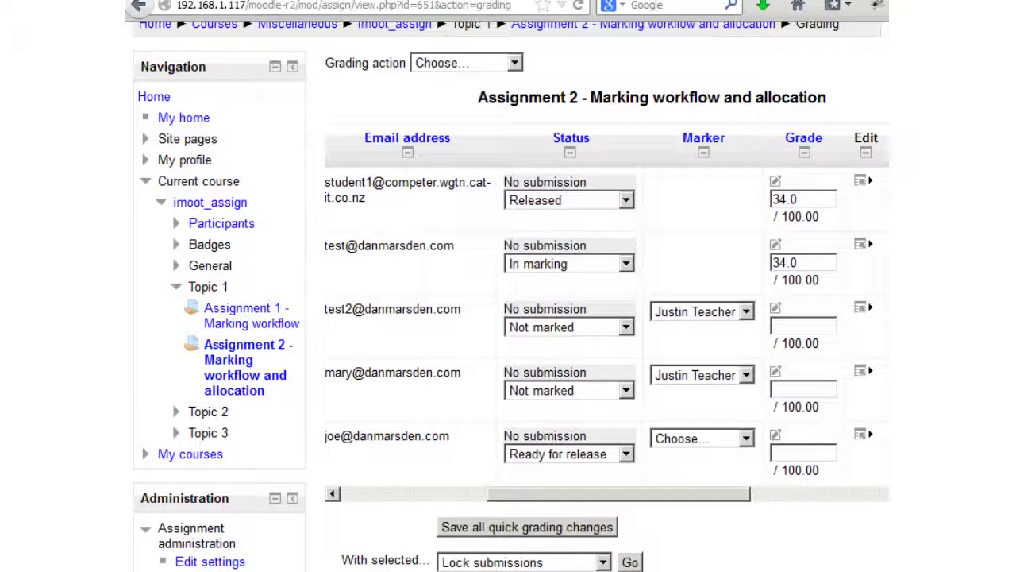
{"action": "left_click", "coordinate": [568, 264]}
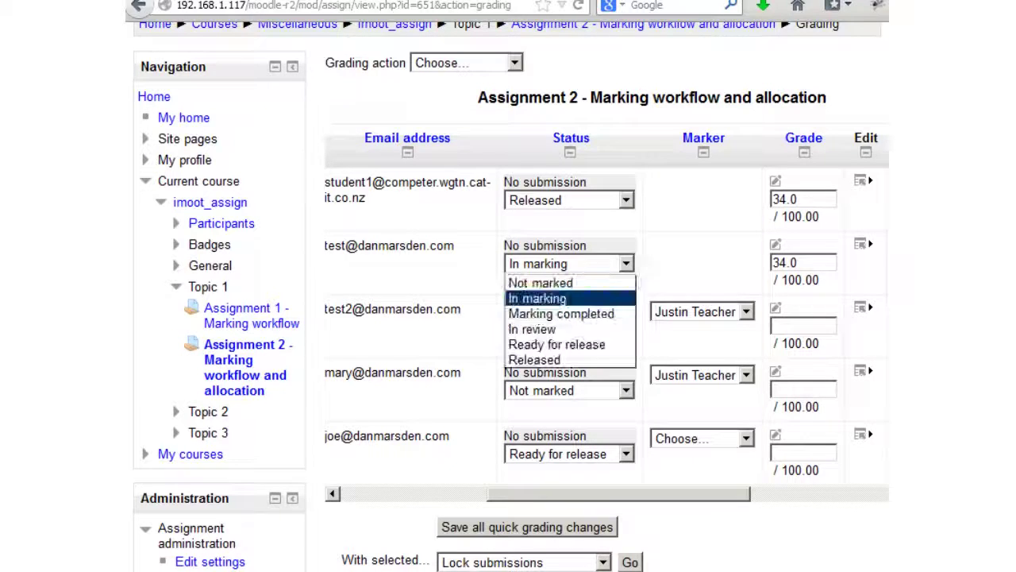
{"action": "left_click", "coordinate": [544, 313]}
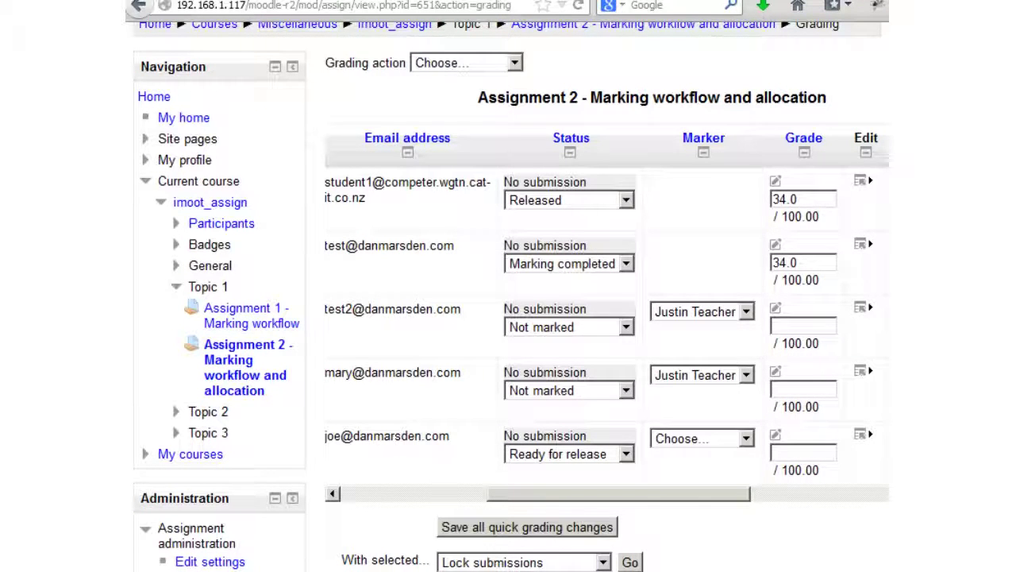
{"action": "left_click", "coordinate": [569, 264]}
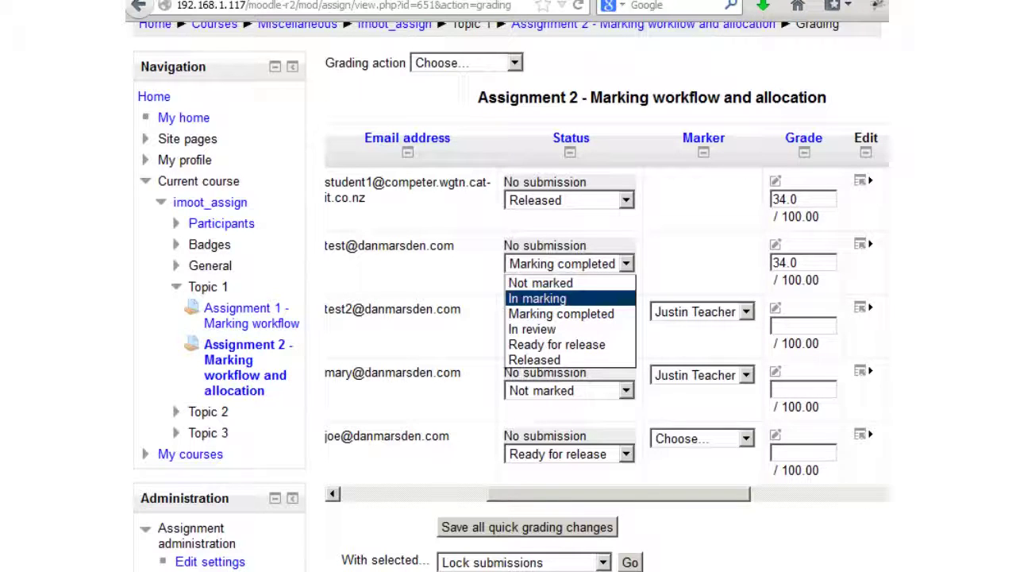
{"action": "key", "text": "Escape"}
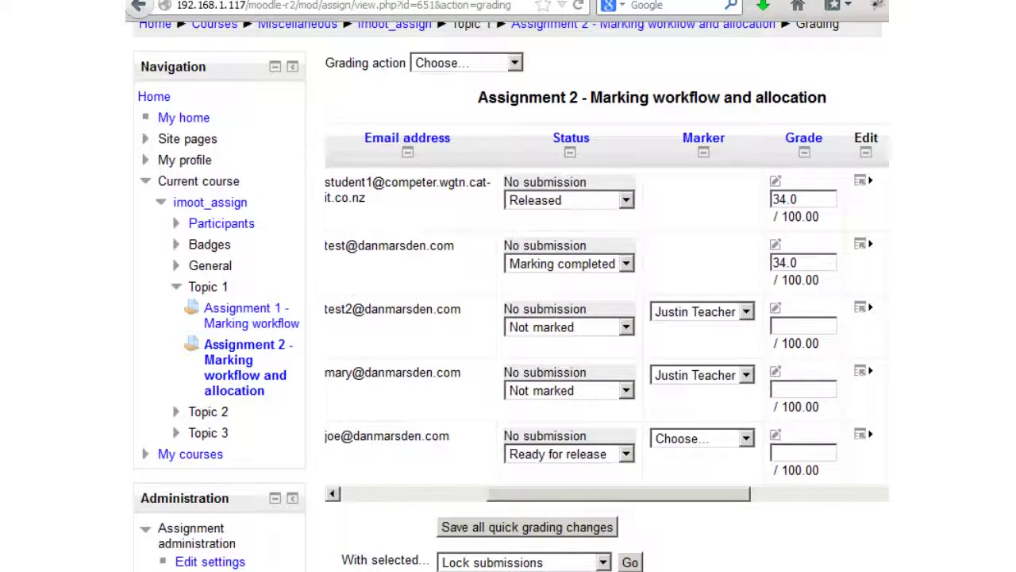
Step: Choose Marking completed in the third row's Status dropdown and save all quick grading changes
{"action": "left_click", "coordinate": [863, 308]}
{"action": "left_click", "coordinate": [568, 327]}
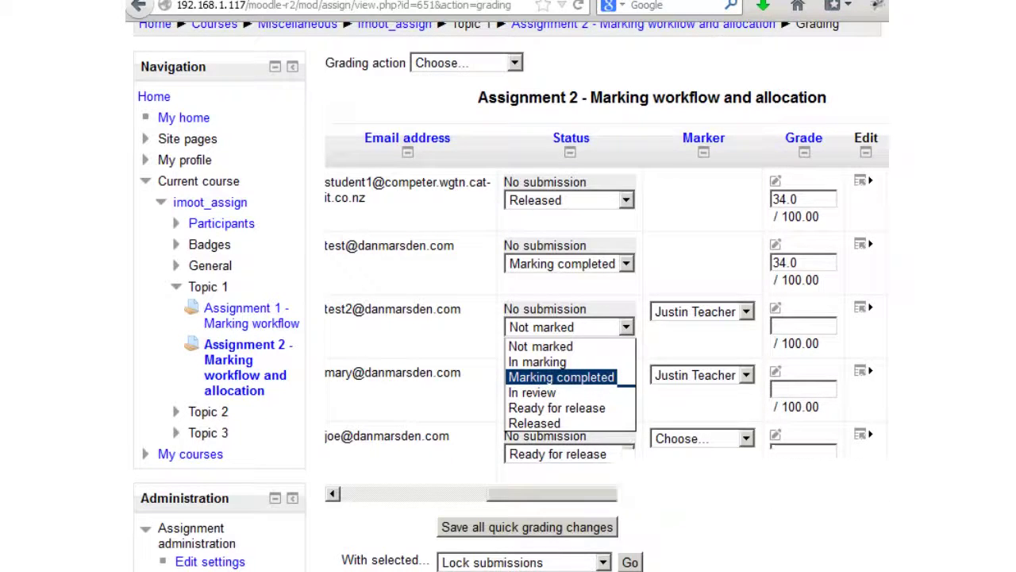
{"action": "key", "text": "Return"}
{"action": "scroll", "coordinate": [604, 318], "scroll_direction": "down", "scroll_amount": 5}
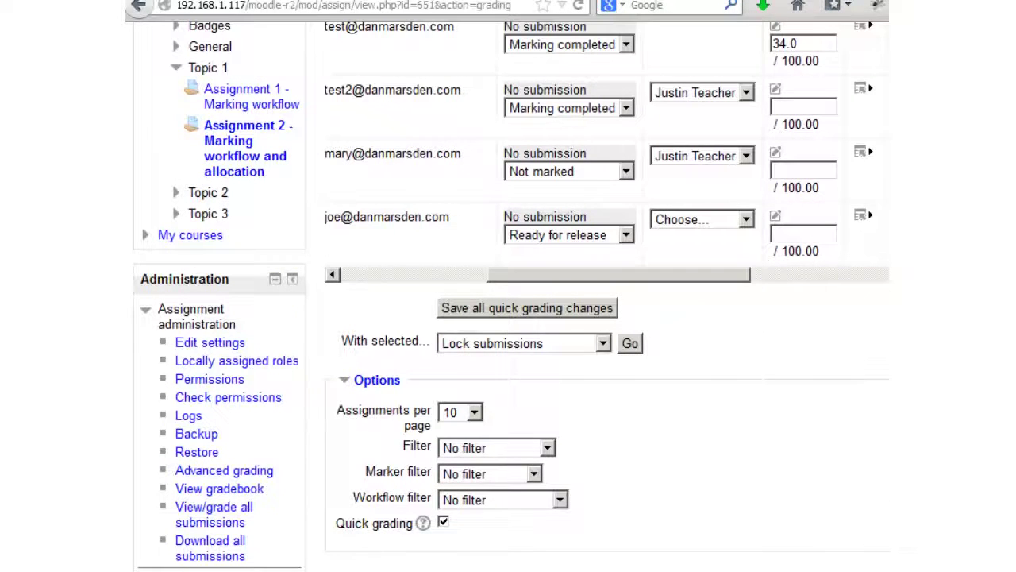
{"action": "key", "text": "Return"}
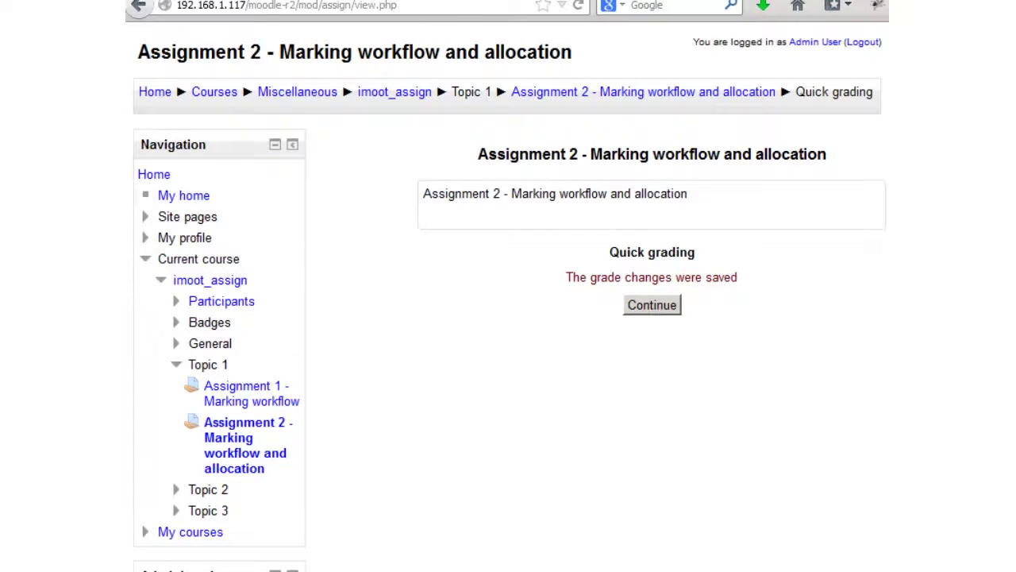
Step: Continue from the grade-changes-saved confirmation back to Assignment 2's grading table
{"action": "key", "text": "Return"}
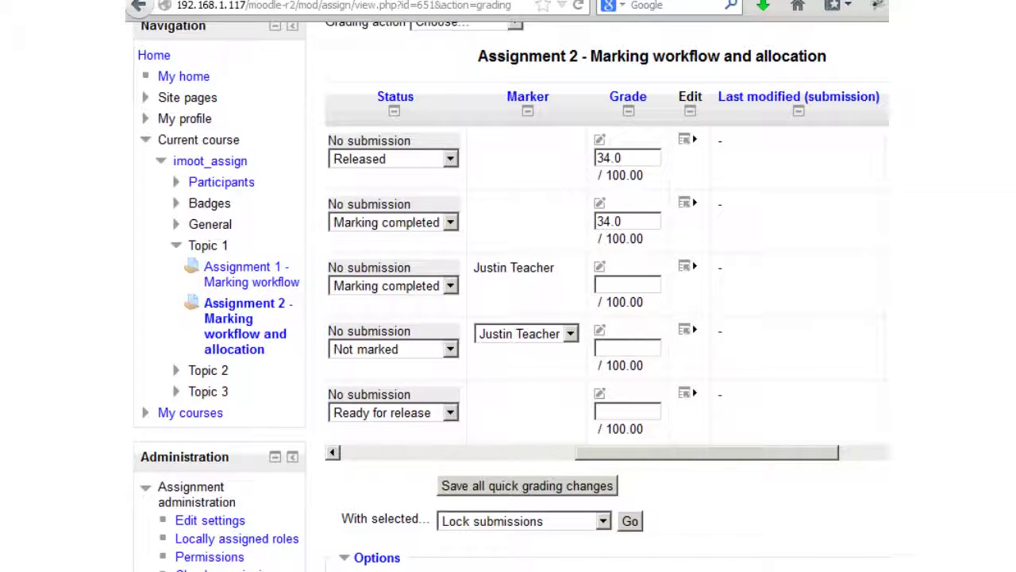
Step: Check the third student's workflow options without changing them, then return to the imoot_assign course page
{"action": "key", "text": "alt+Down"}
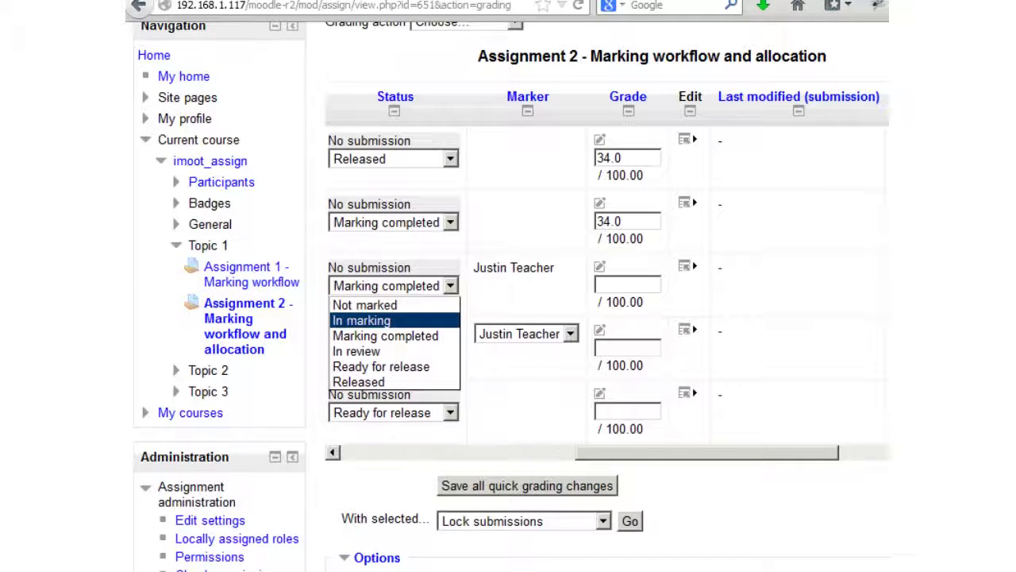
{"action": "key", "text": "Escape"}
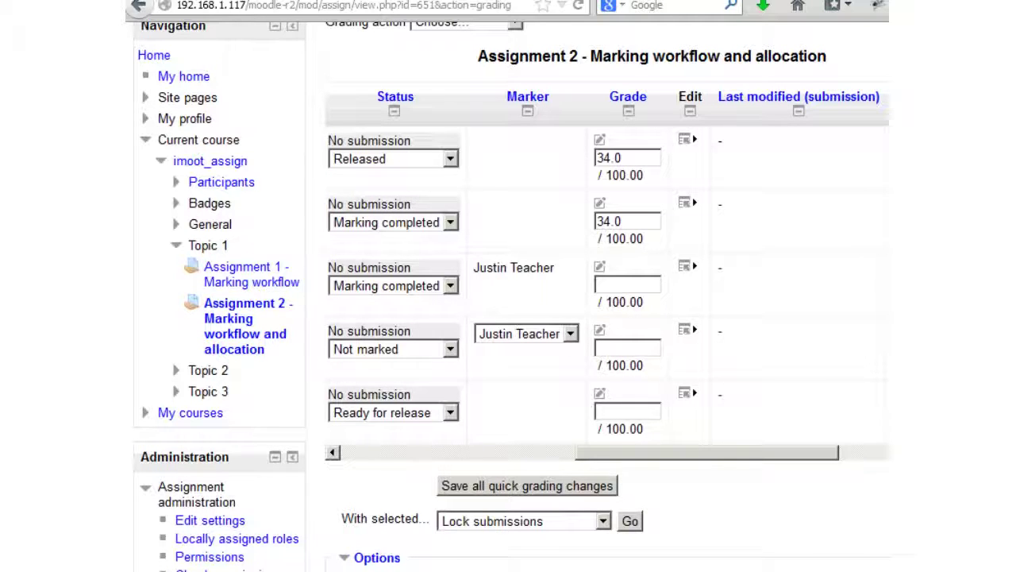
{"action": "scroll", "coordinate": [394, 91], "scroll_direction": "up", "scroll_amount": 3}
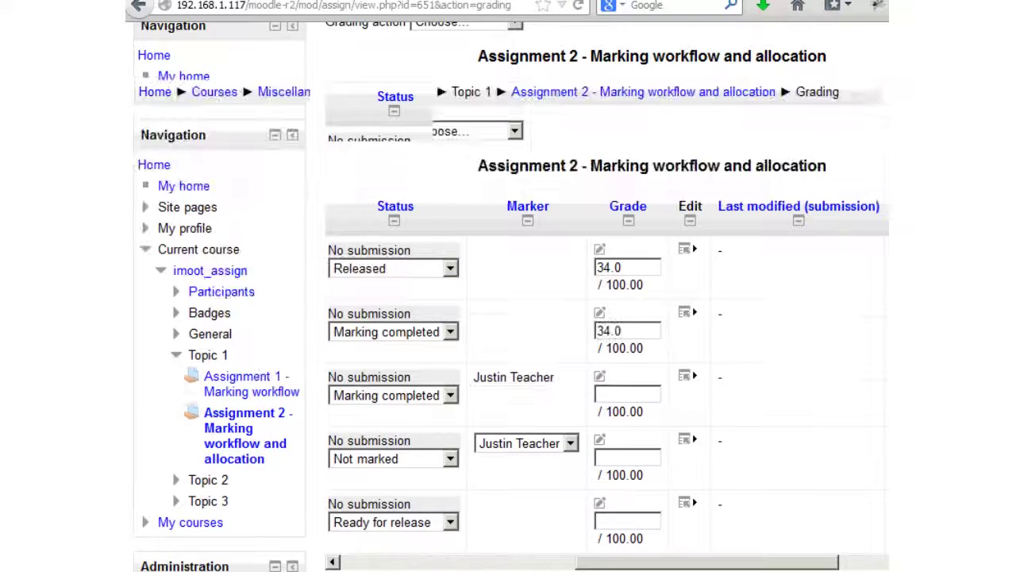
{"action": "left_click", "coordinate": [394, 91]}
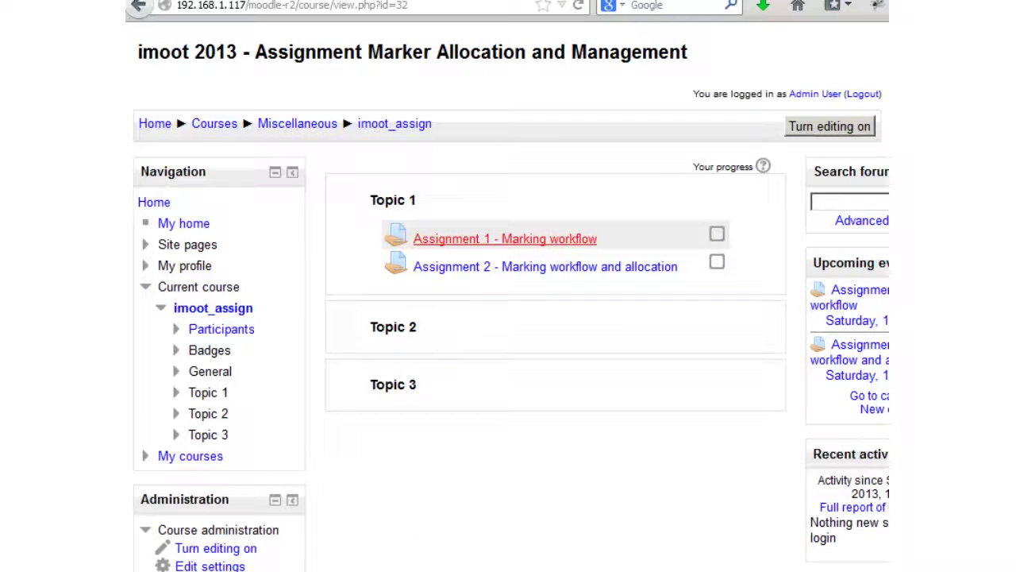
Step: Open Assignment 1's grading table and step through the first row's states: Not marked, Marking completed, In review
{"action": "left_click", "coordinate": [505, 238]}
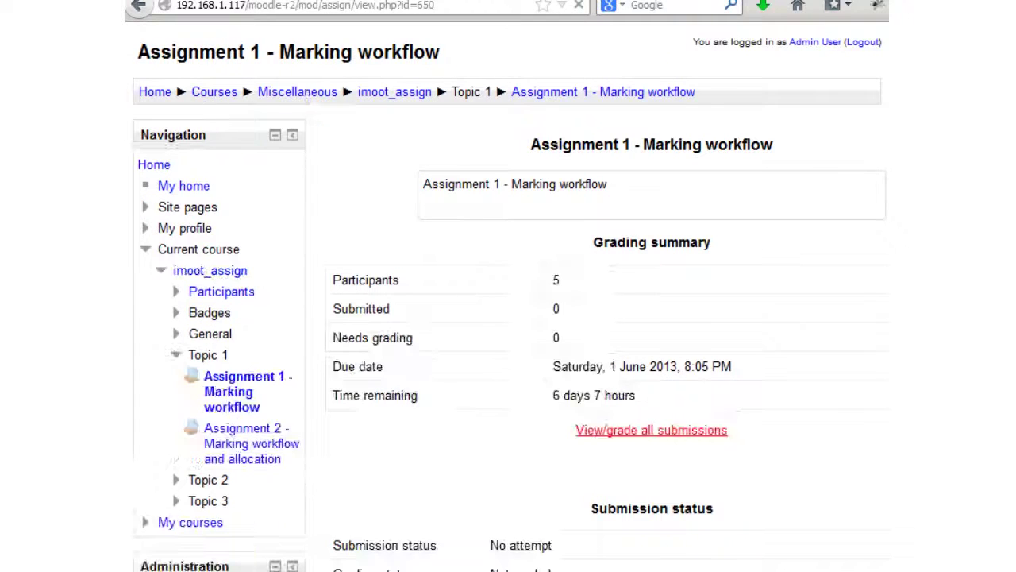
{"action": "left_click", "coordinate": [651, 430]}
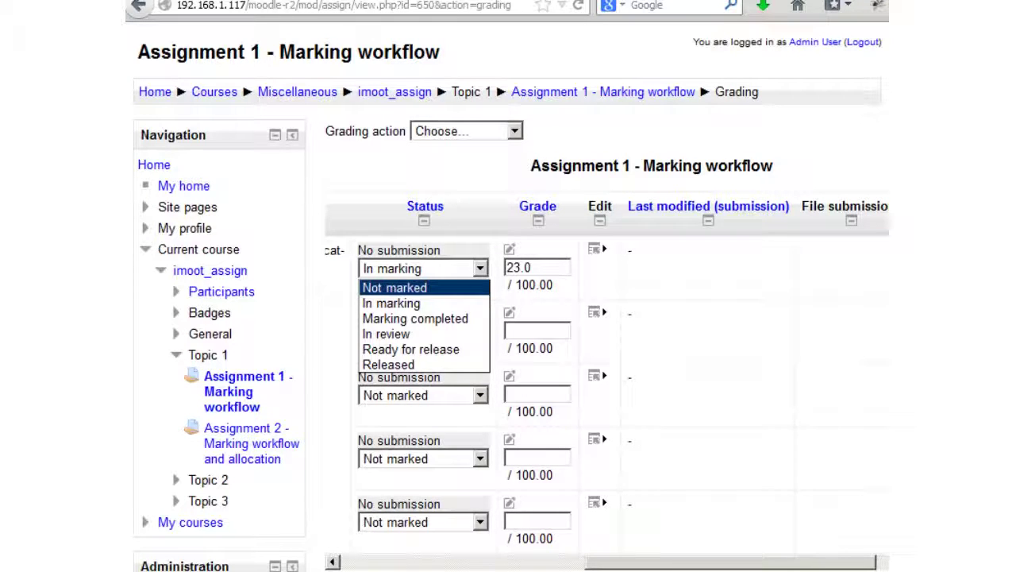
{"action": "key", "text": "Down"}
{"action": "key", "text": "Down"}
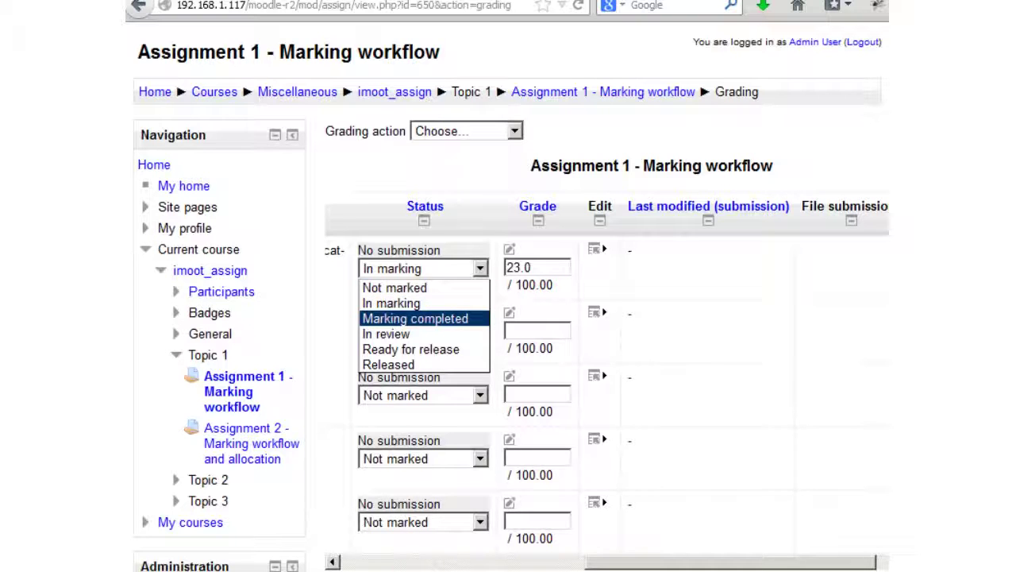
{"action": "key", "text": "Up"}
{"action": "key", "text": "Up"}
{"action": "key", "text": "Down"}
{"action": "key", "text": "Down"}
{"action": "key", "text": "Down"}
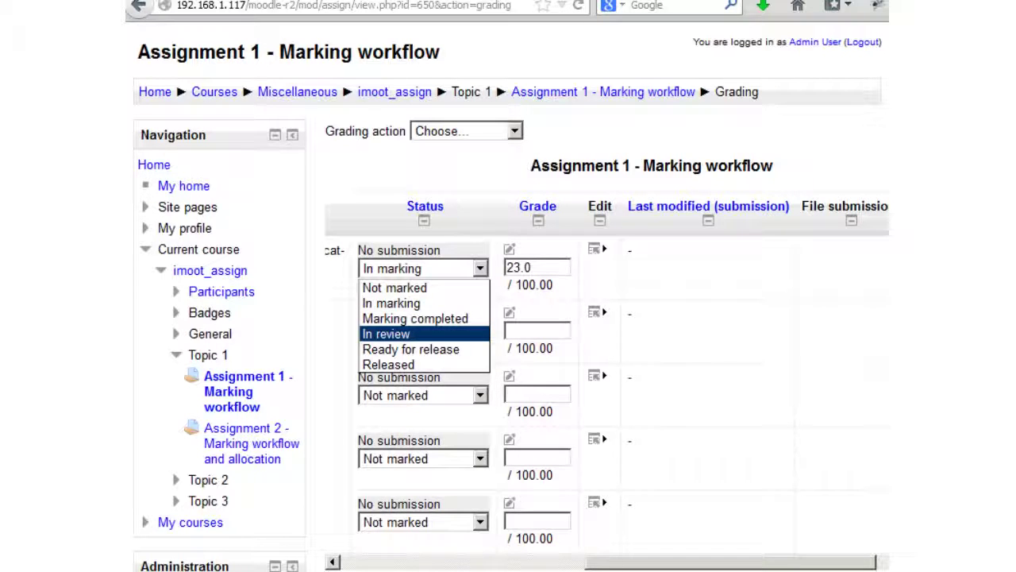
{"action": "key", "text": "Down"}
{"action": "key", "text": "Down"}
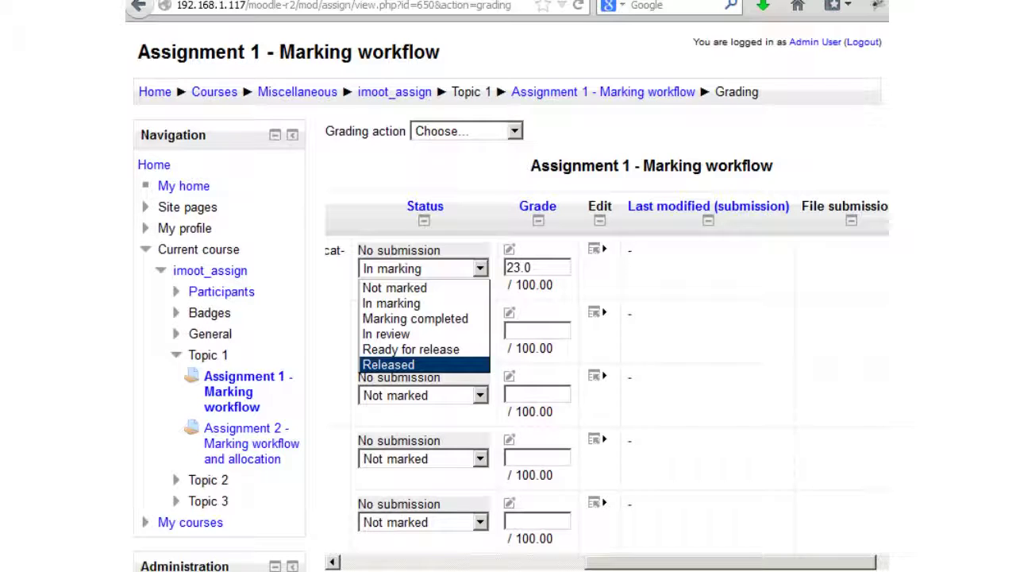
{"action": "mouse_move", "coordinate": [594, 502]}
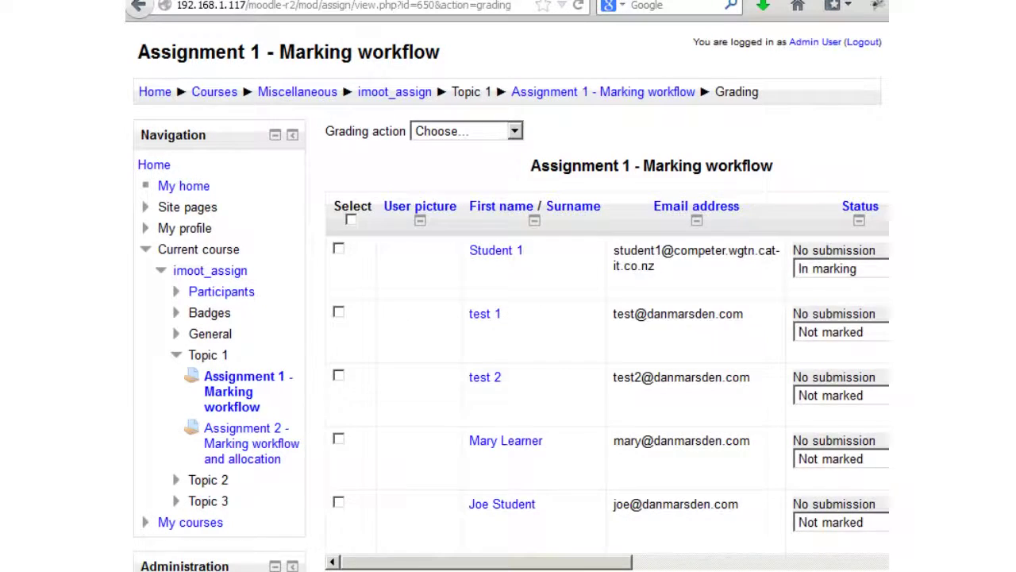
{"action": "scroll", "coordinate": [508, 318], "scroll_direction": "down", "scroll_amount": 10}
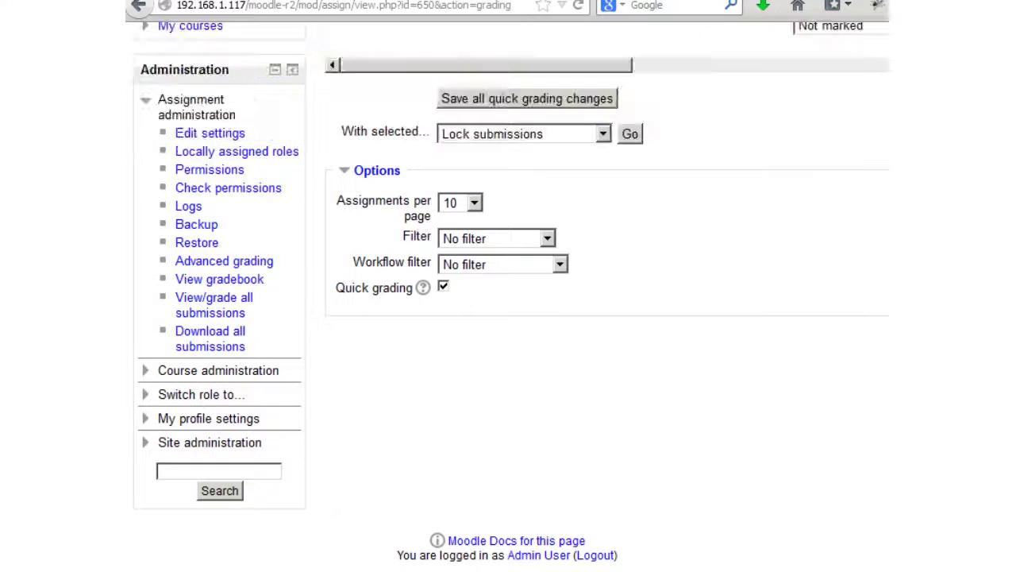
Step: Filter Assignment 1's table to Not marked submissions, confirm leaving the page, and return to imoot_assign
{"action": "scroll", "coordinate": [508, 317], "scroll_direction": "up", "scroll_amount": 5}
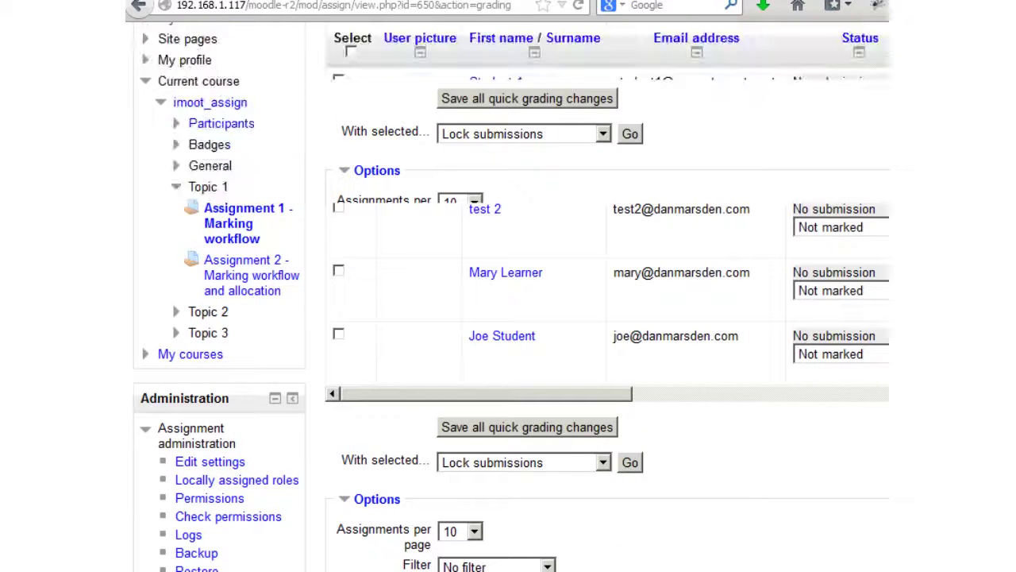
{"action": "left_click", "coordinate": [524, 462]}
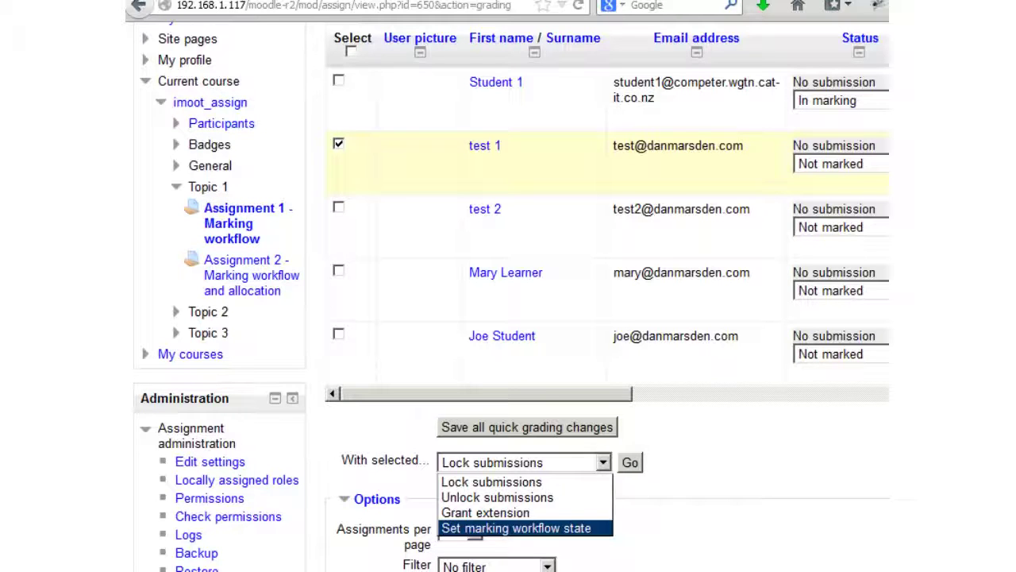
{"action": "key", "text": "Escape"}
{"action": "scroll", "coordinate": [607, 302], "scroll_direction": "down", "scroll_amount": 3}
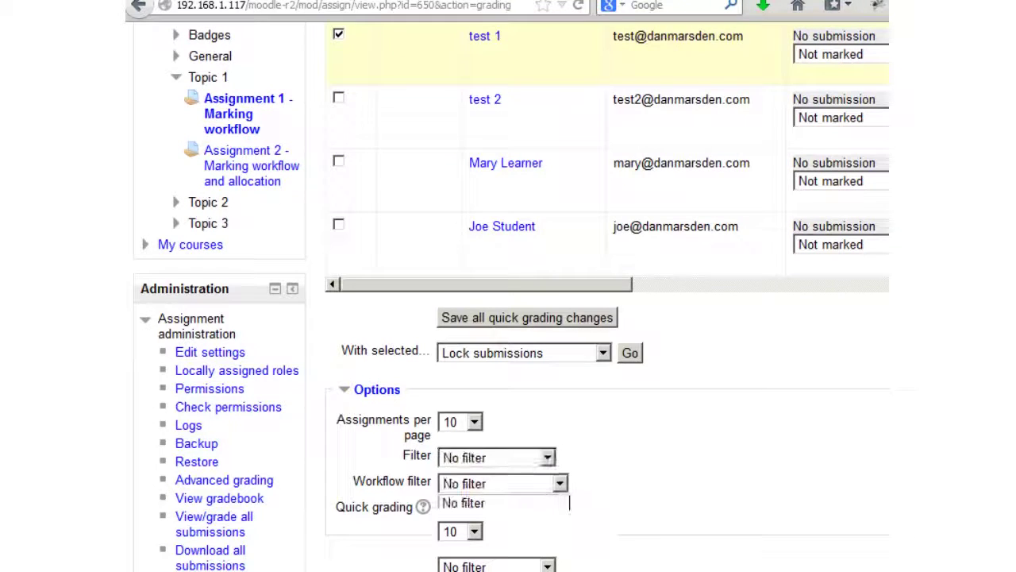
{"action": "left_click", "coordinate": [502, 483]}
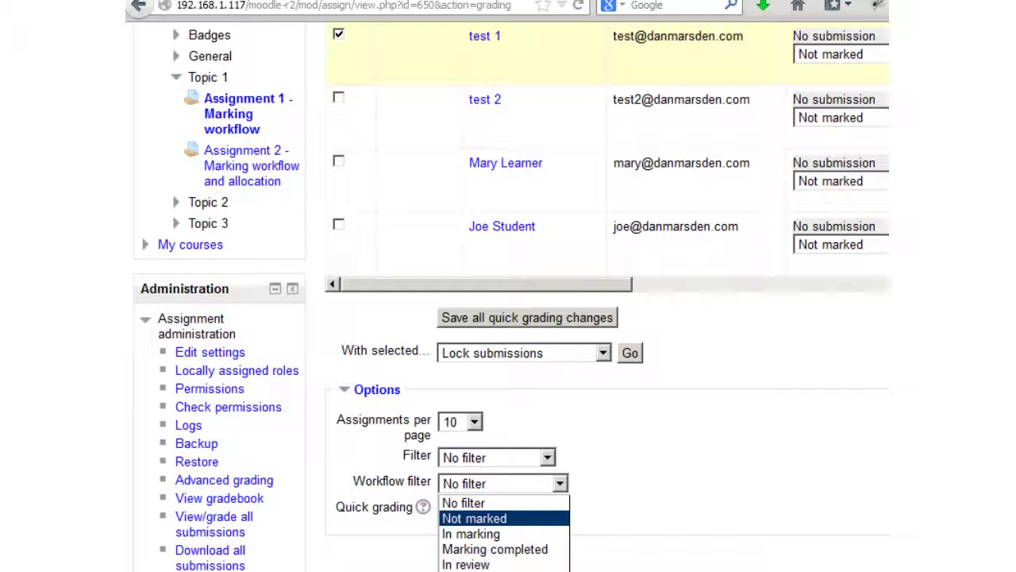
{"action": "key", "text": "Return"}
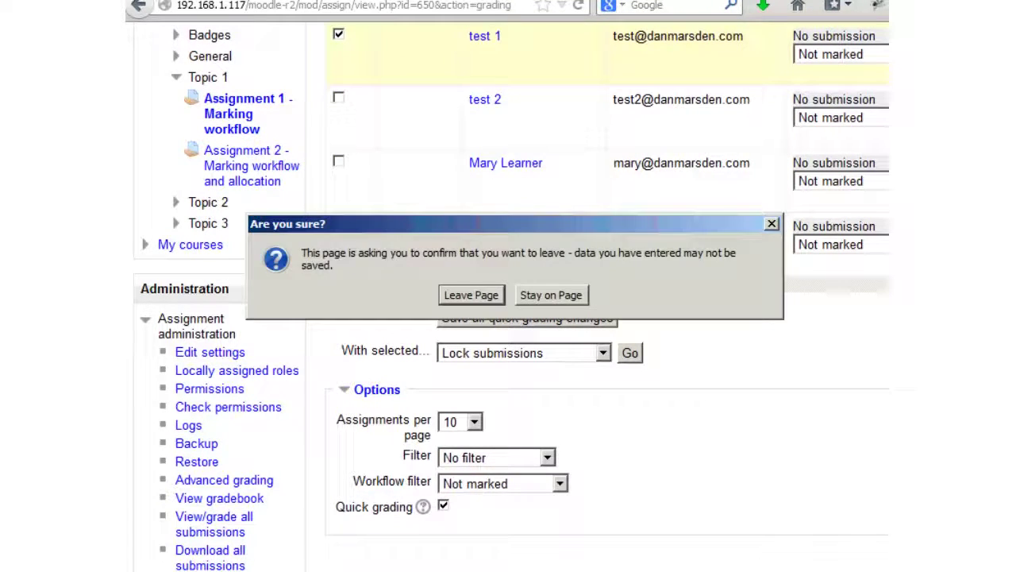
{"action": "key", "text": "Return"}
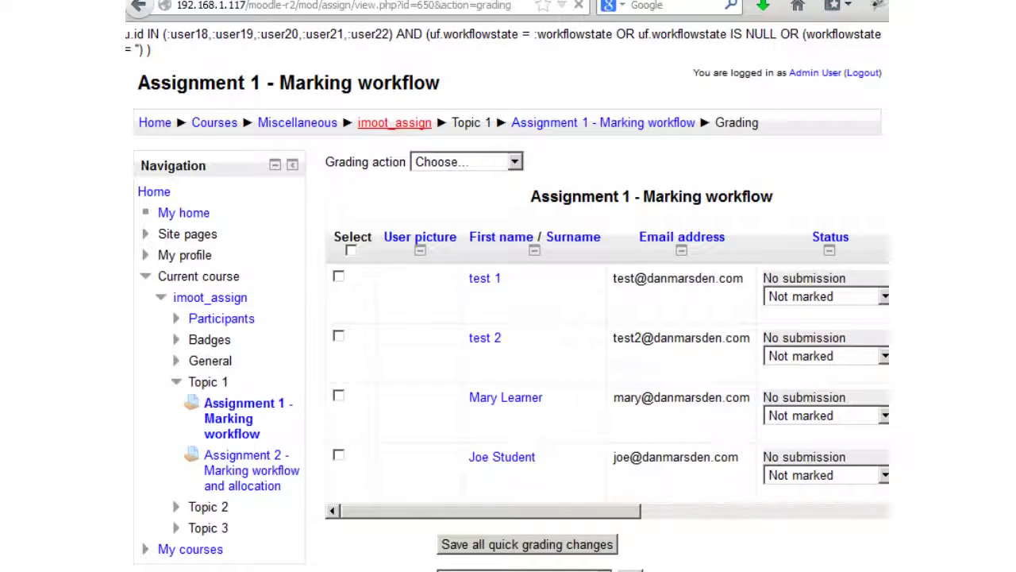
{"action": "left_click", "coordinate": [395, 122]}
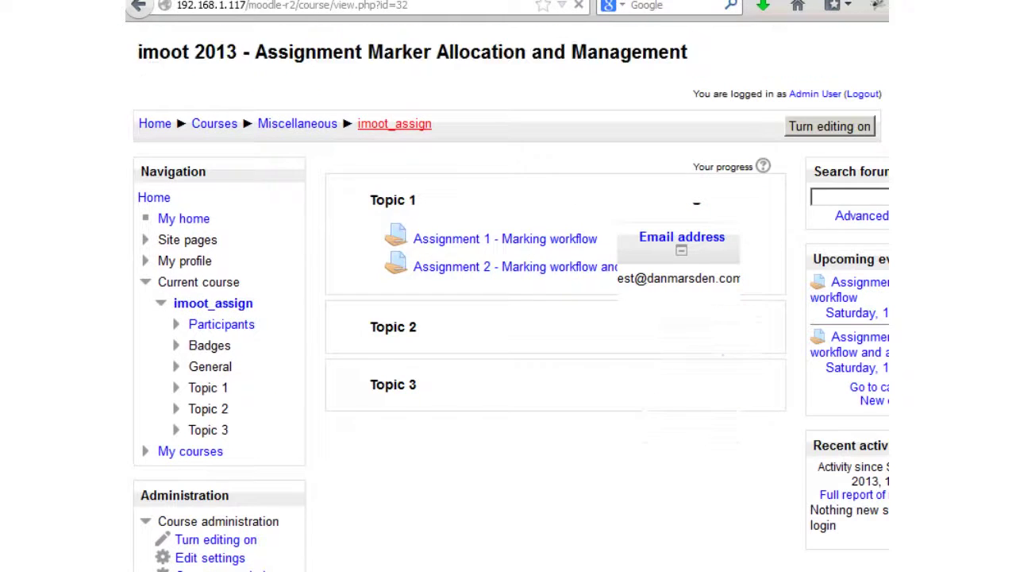
Step: Open Assignment 2 - Marking workflow and allocation's grading table and reset its Workflow filter to No filter
{"action": "left_click", "coordinate": [544, 267]}
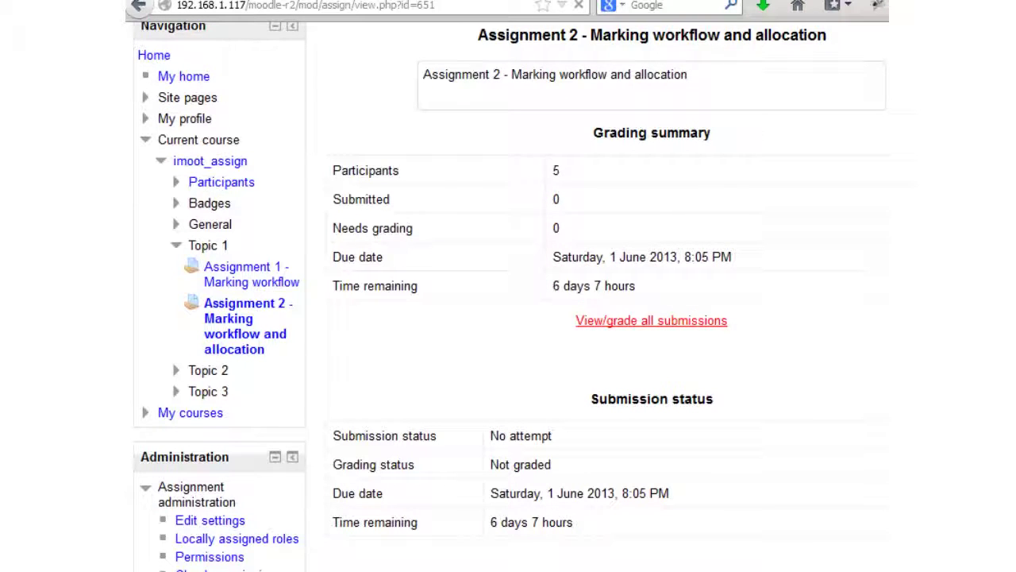
{"action": "left_click", "coordinate": [651, 320]}
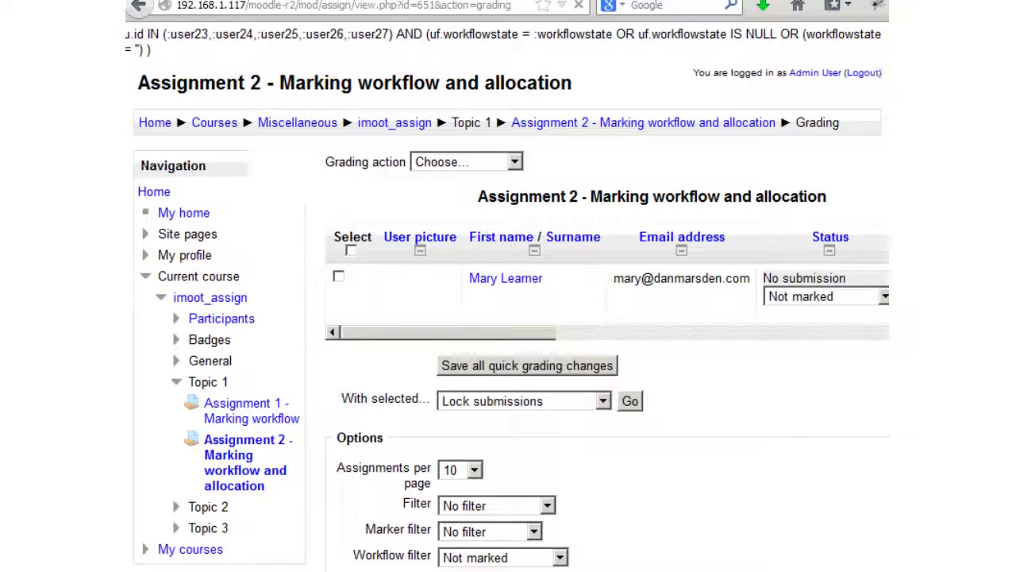
{"action": "scroll", "coordinate": [508, 318], "scroll_direction": "down", "scroll_amount": 5}
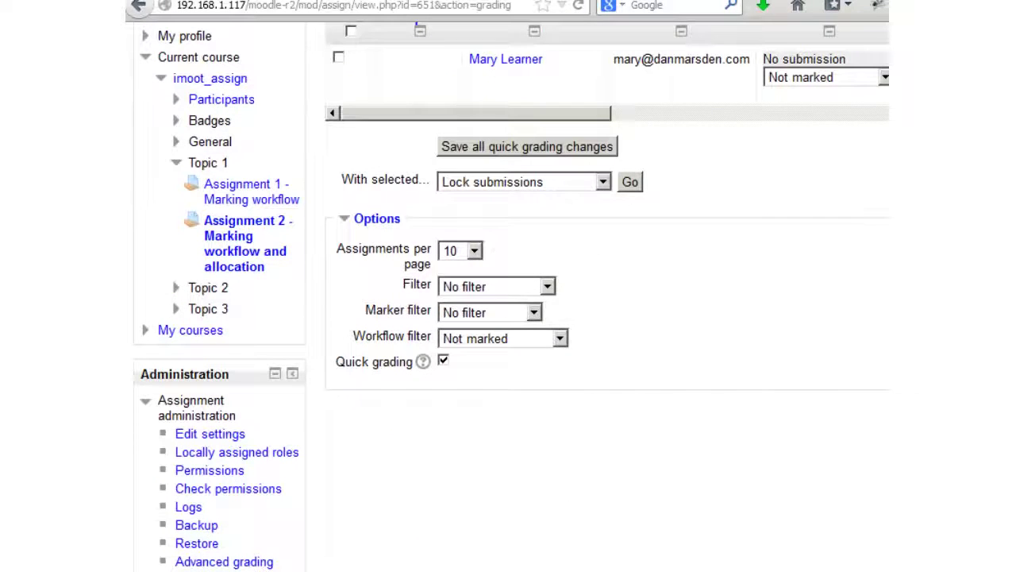
{"action": "key", "text": "Up"}
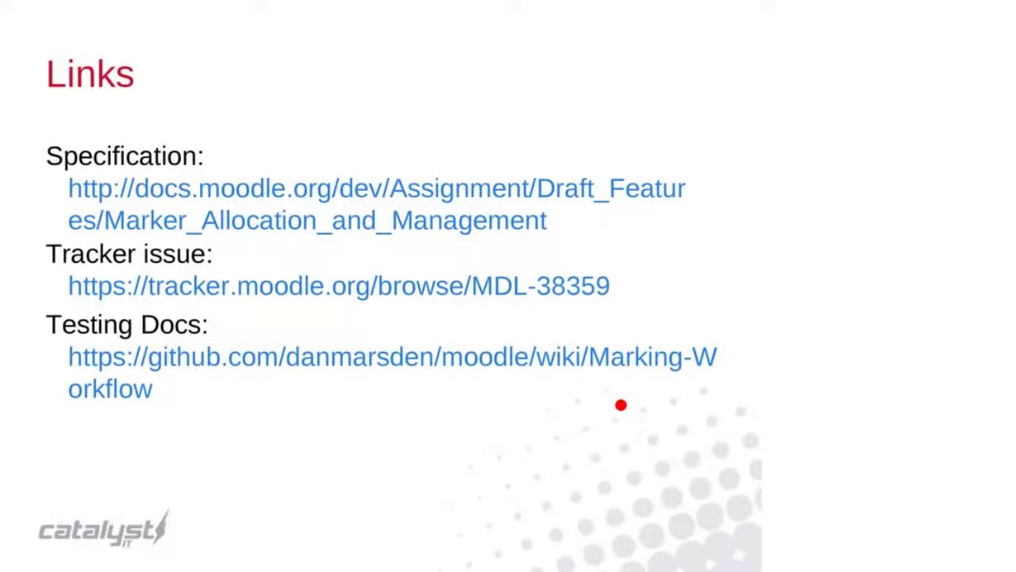
Step: Advance the slideshow from the Links slide to the 'Marker Allocation and workflow' title slide
{"action": "key", "text": "Right"}
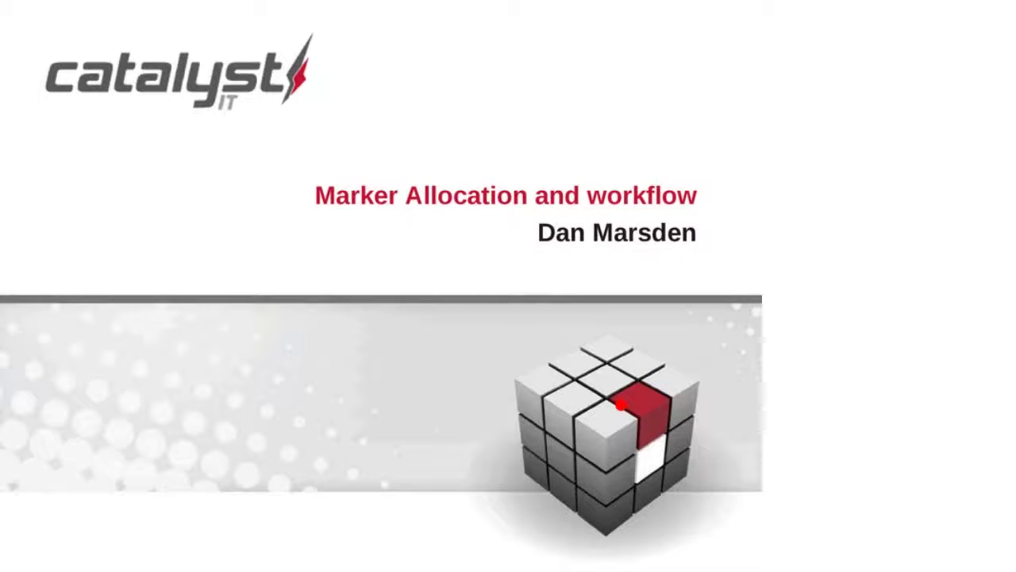
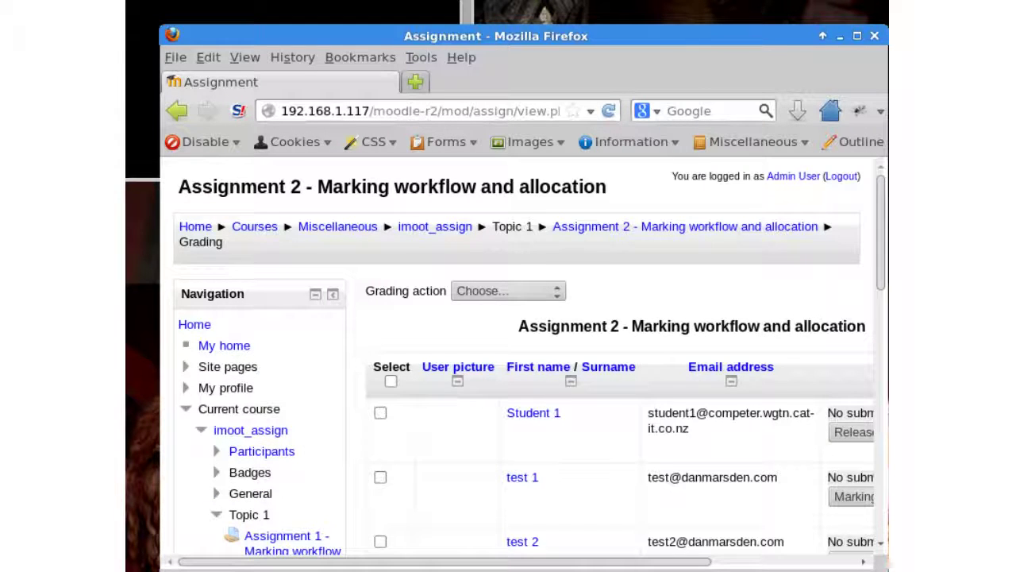
{"action": "scroll", "coordinate": [516, 357], "scroll_direction": "right", "scroll_amount": 4}
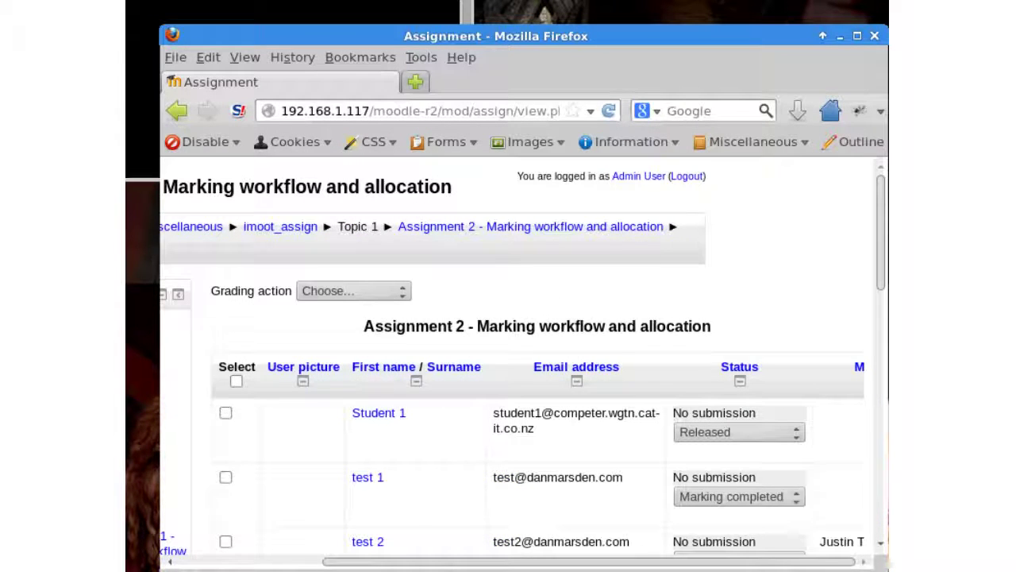
{"action": "scroll", "coordinate": [516, 357], "scroll_direction": "down", "scroll_amount": 3}
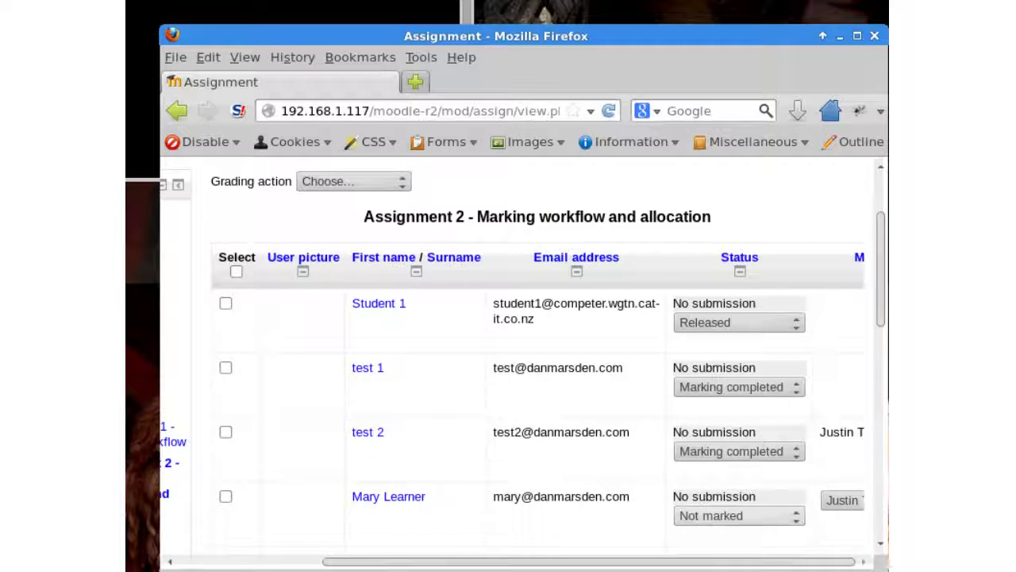
{"action": "scroll", "coordinate": [524, 357], "scroll_direction": "down", "scroll_amount": 3}
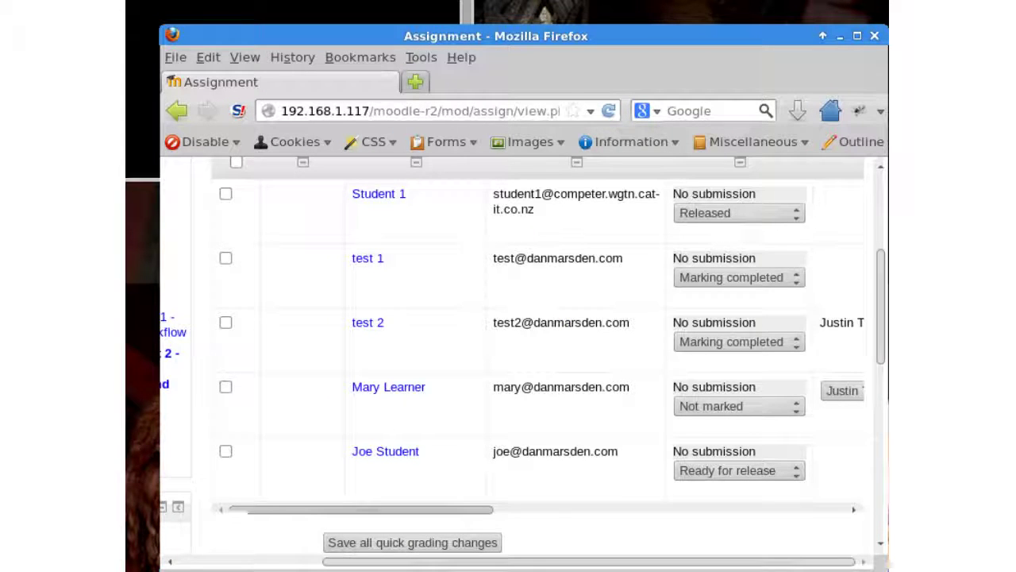
{"action": "scroll", "coordinate": [540, 333], "scroll_direction": "right", "scroll_amount": 5}
{"action": "scroll", "coordinate": [524, 357], "scroll_direction": "up", "scroll_amount": 2}
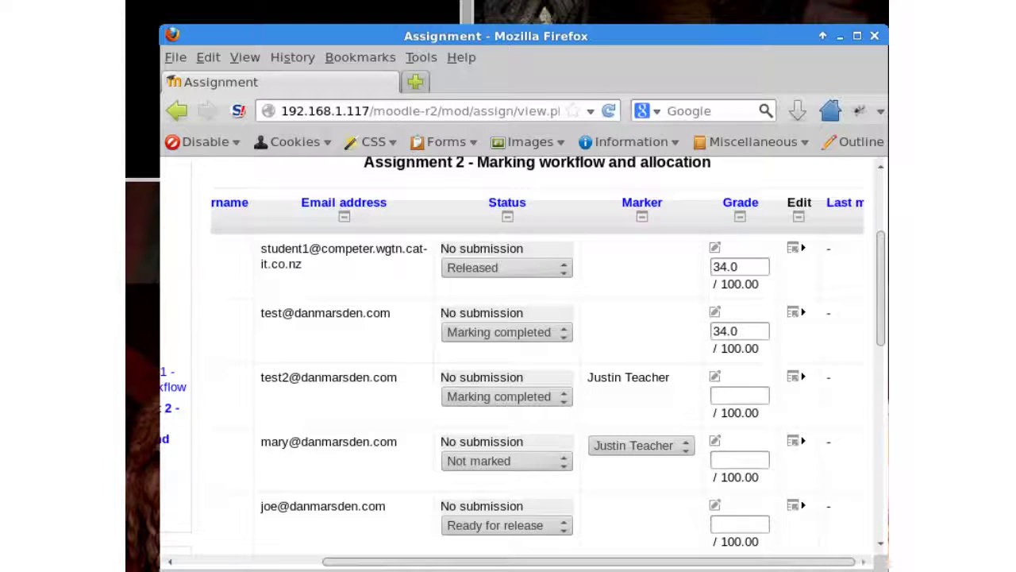
{"action": "scroll", "coordinate": [524, 357], "scroll_direction": "left", "scroll_amount": 4}
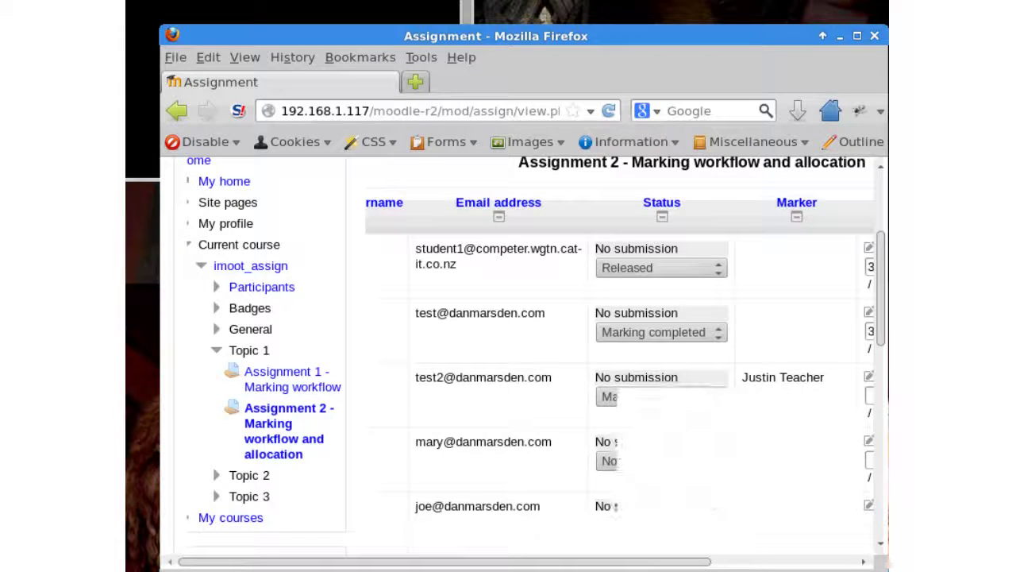
{"action": "scroll", "coordinate": [524, 357], "scroll_direction": "down", "scroll_amount": 10}
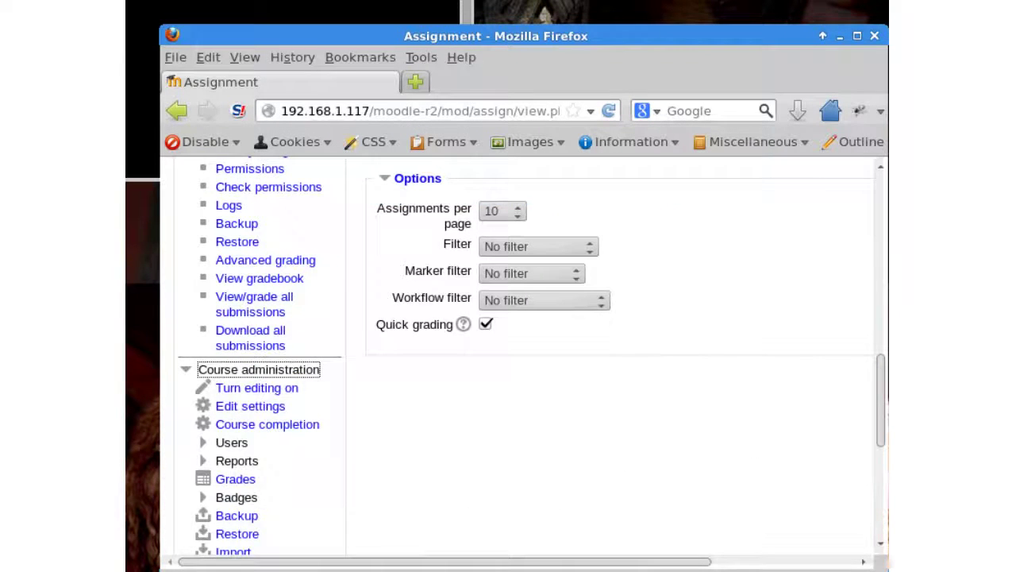
Step: From the course's Enrolled users list, open the non-editing teacher's profile and log in as them
{"action": "left_click", "coordinate": [232, 442]}
{"action": "left_click", "coordinate": [273, 460]}
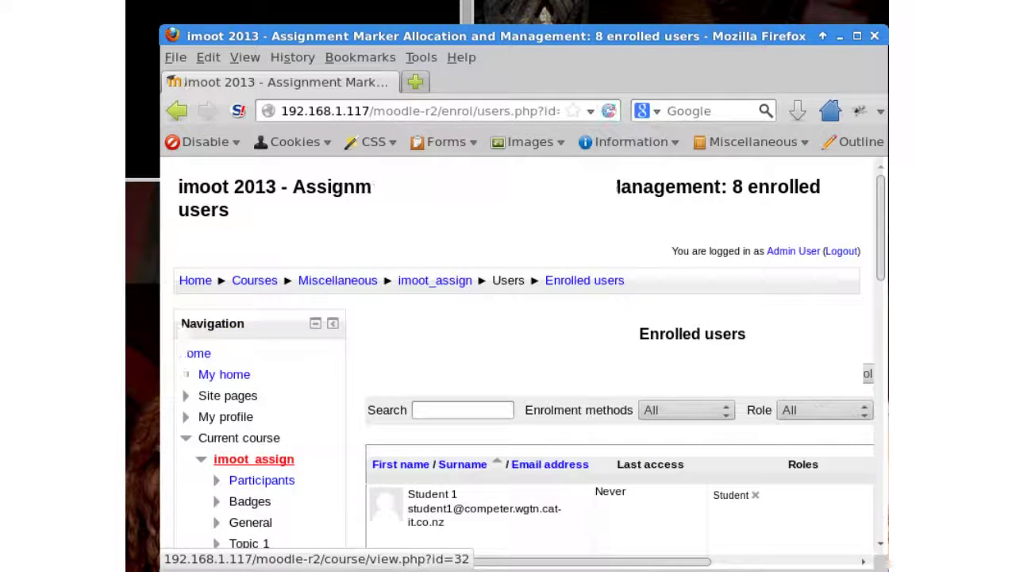
{"action": "scroll", "coordinate": [524, 357], "scroll_direction": "down", "scroll_amount": 10}
{"action": "scroll", "coordinate": [619, 357], "scroll_direction": "down", "scroll_amount": 3}
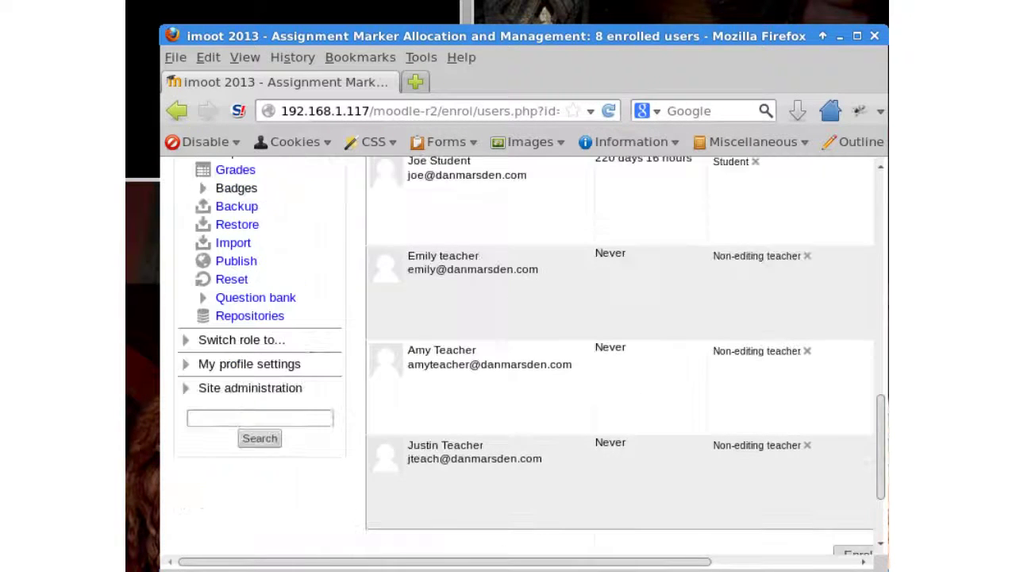
{"action": "left_click", "coordinate": [386, 454]}
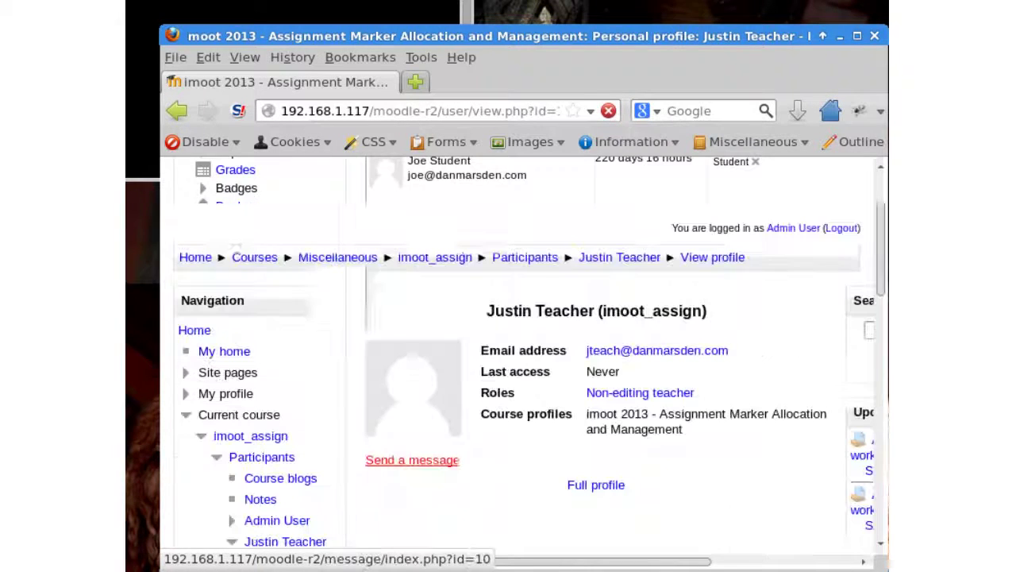
{"action": "scroll", "coordinate": [524, 358], "scroll_direction": "down", "scroll_amount": 12}
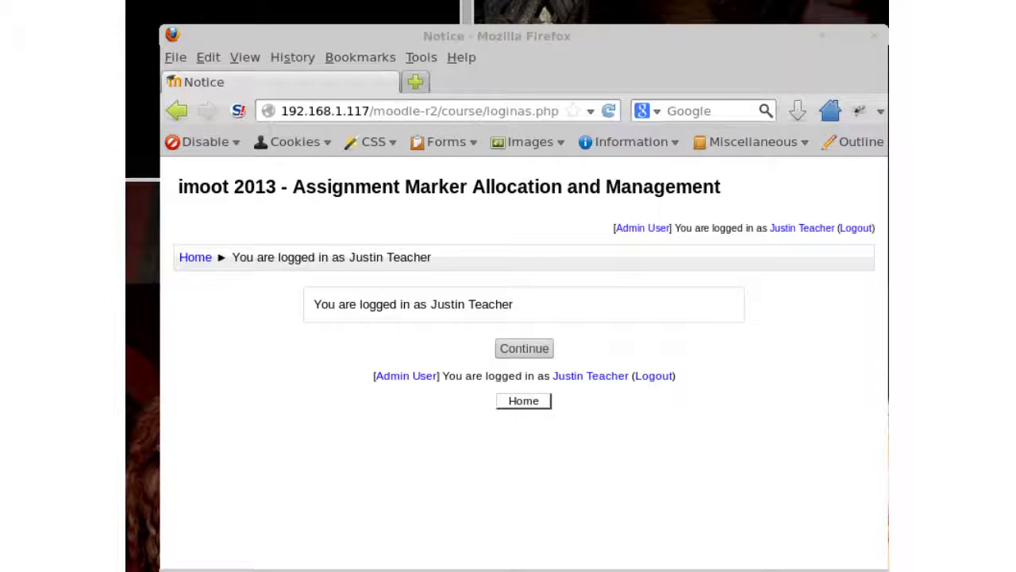
Step: Continue into the course and view all submissions for Assignment 2 - Marking workflow and allocation
{"action": "left_click", "coordinate": [524, 347]}
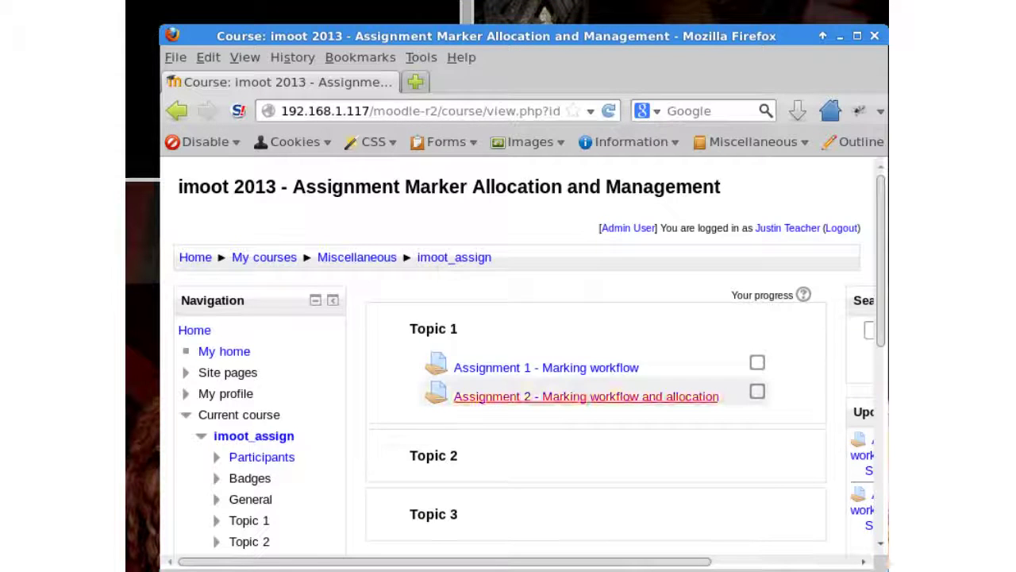
{"action": "left_click", "coordinate": [556, 396]}
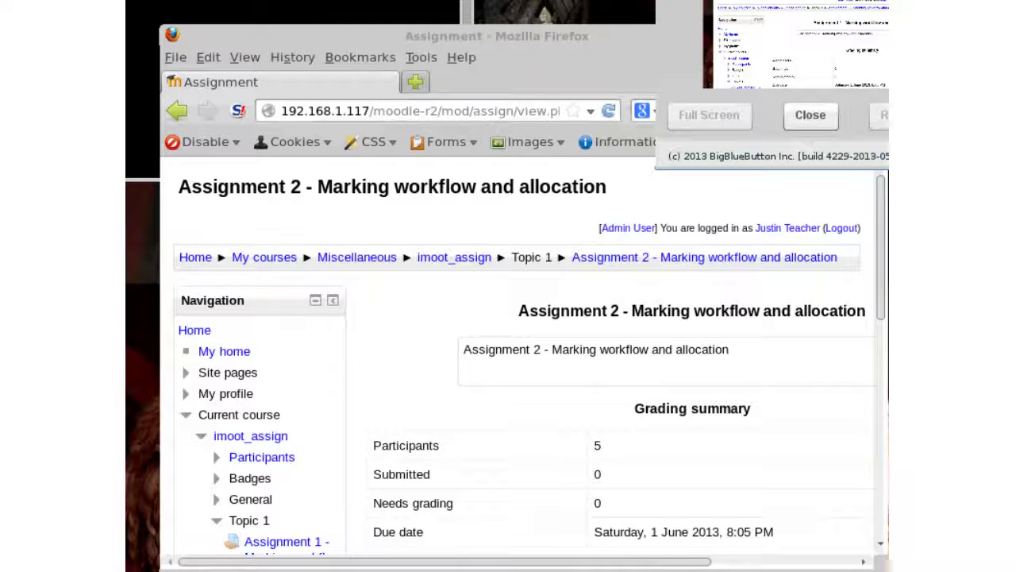
{"action": "scroll", "coordinate": [524, 357], "scroll_direction": "down", "scroll_amount": 4}
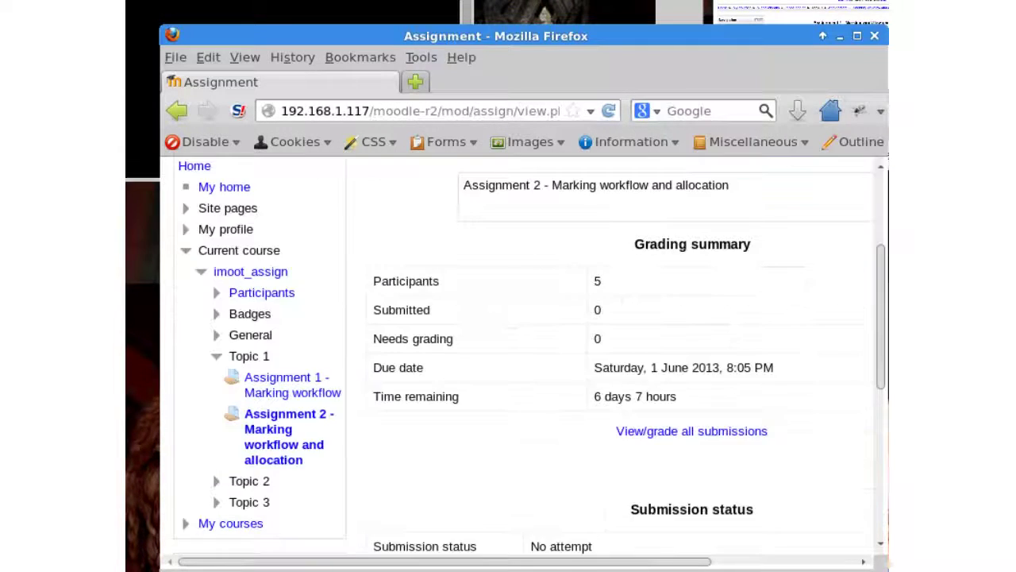
{"action": "scroll", "coordinate": [524, 357], "scroll_direction": "up", "scroll_amount": 4}
{"action": "scroll", "coordinate": [524, 358], "scroll_direction": "down", "scroll_amount": 5}
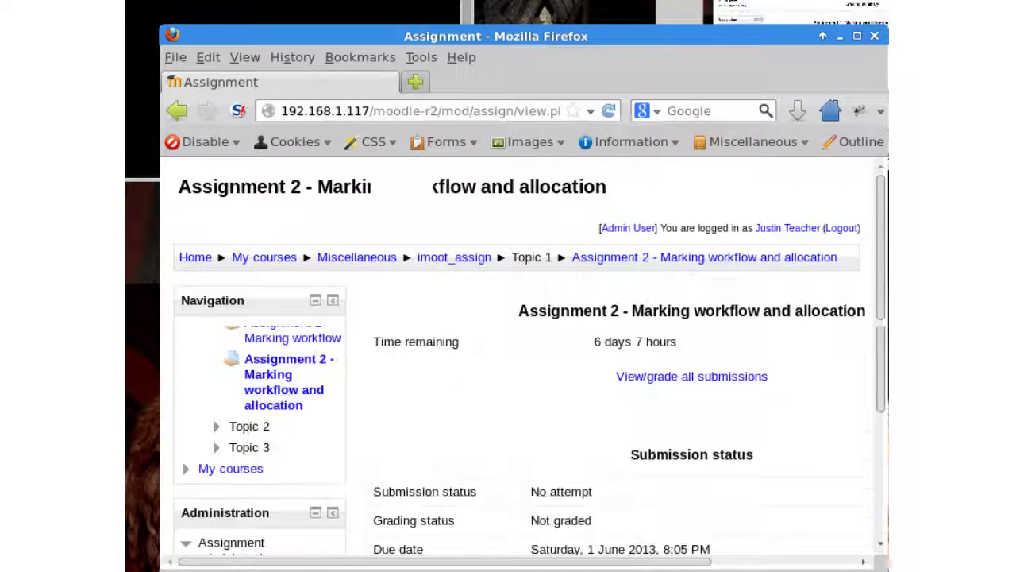
{"action": "left_click", "coordinate": [692, 376]}
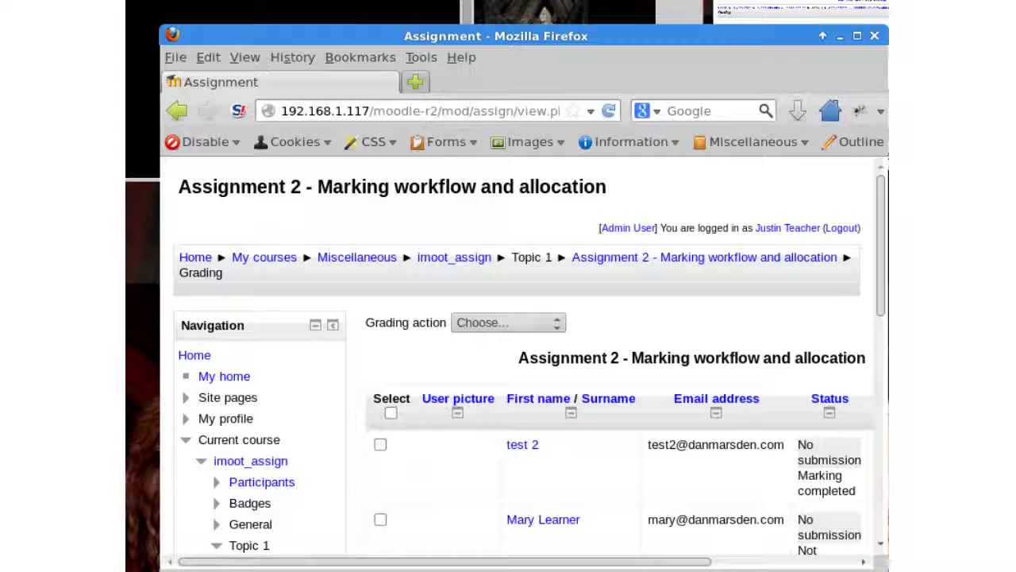
Step: Enable Quick grading below the Assignment 2 table to show marking-state dropdowns and grade boxes out of 100.00
{"action": "scroll", "coordinate": [524, 357], "scroll_direction": "down", "scroll_amount": 3}
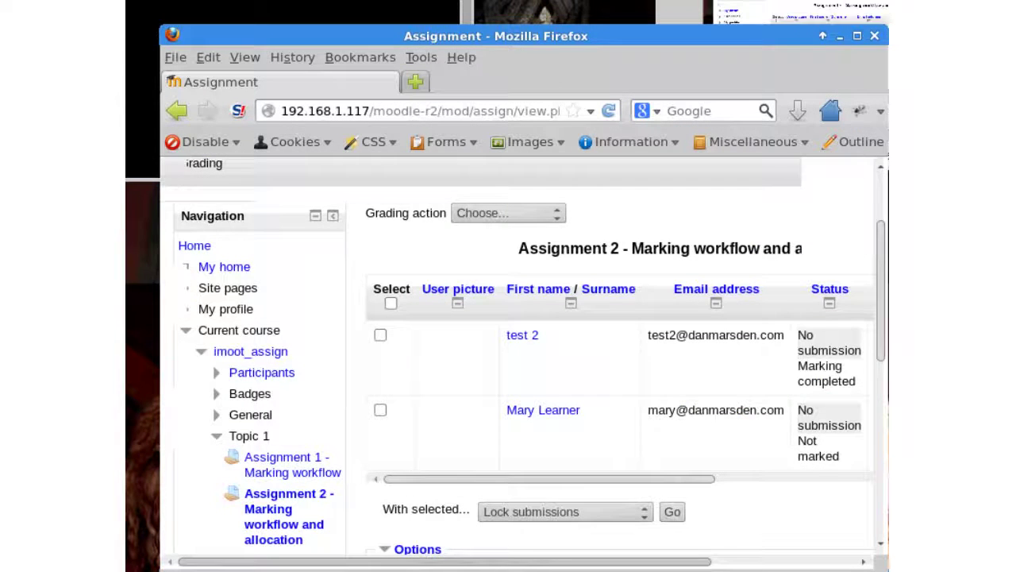
{"action": "scroll", "coordinate": [524, 358], "scroll_direction": "right", "scroll_amount": 3}
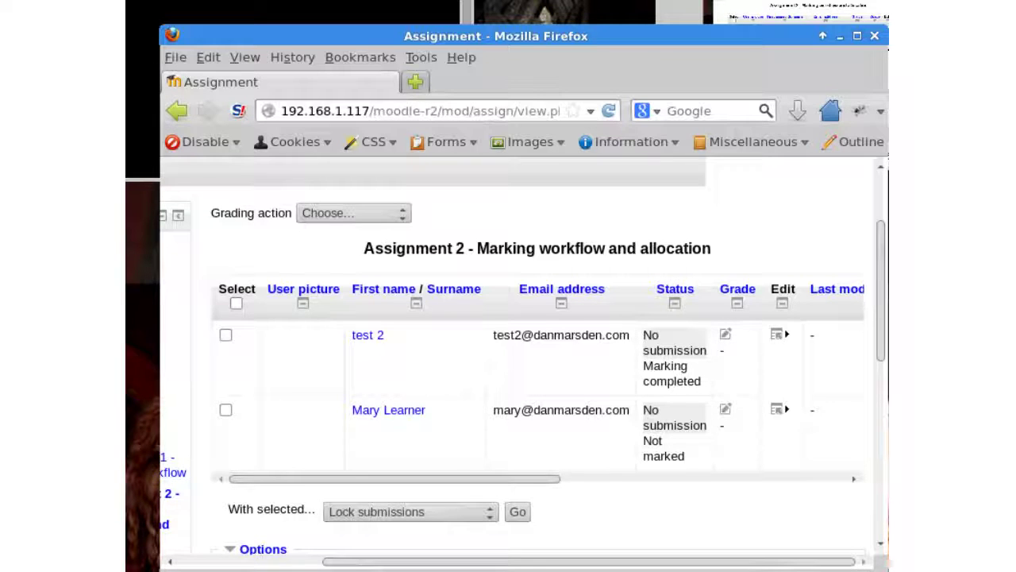
{"action": "scroll", "coordinate": [538, 381], "scroll_direction": "right", "scroll_amount": 3}
{"action": "scroll", "coordinate": [524, 357], "scroll_direction": "down", "scroll_amount": 5}
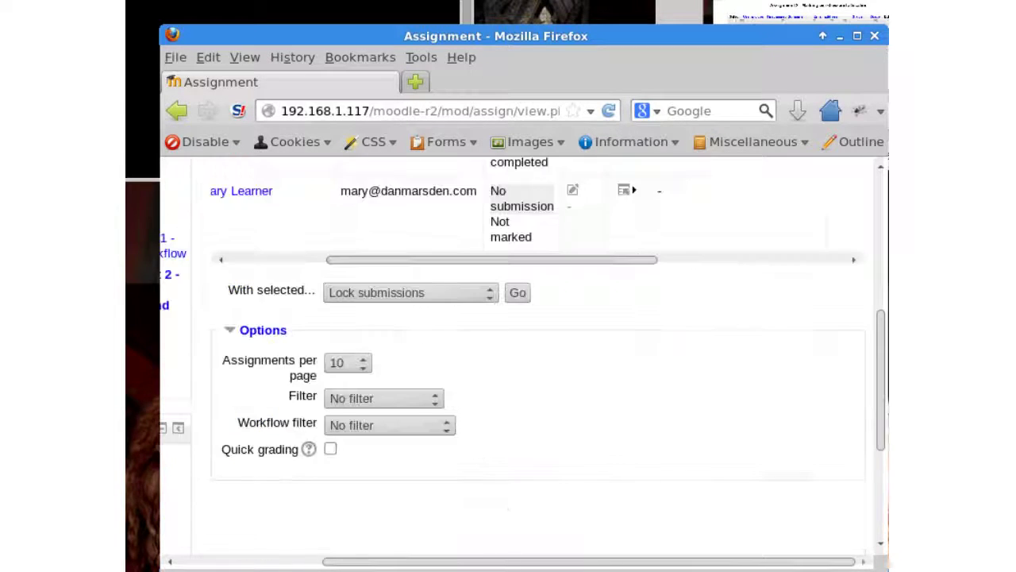
{"action": "left_click", "coordinate": [331, 447]}
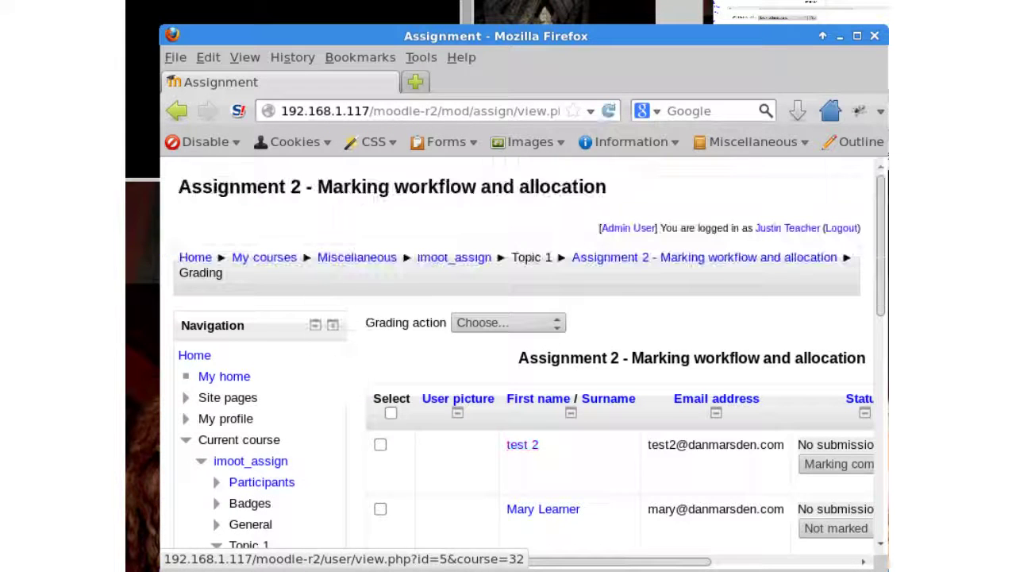
{"action": "scroll", "coordinate": [508, 357], "scroll_direction": "right", "scroll_amount": 3}
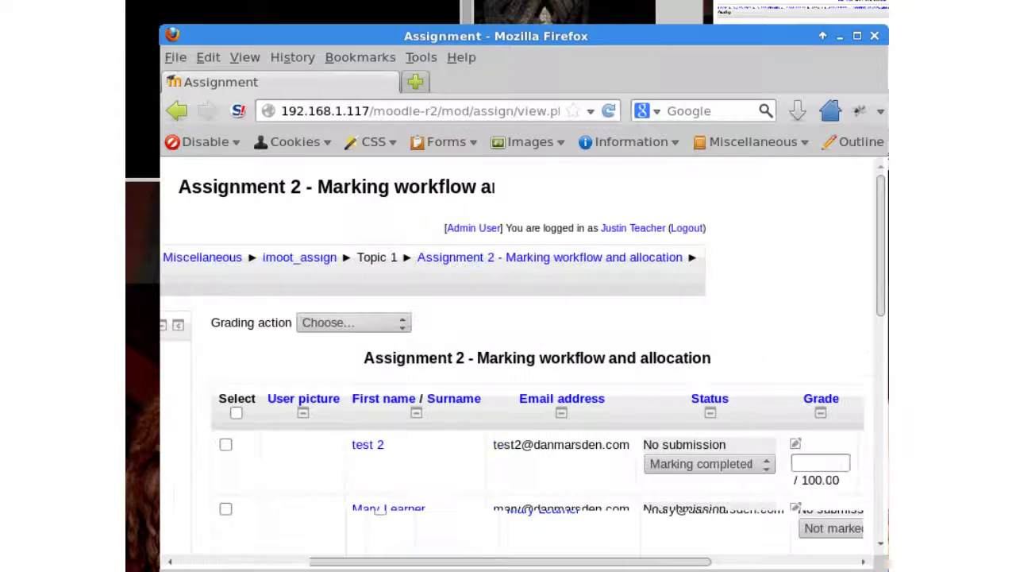
Step: Change test 2's marking workflow status from Marking completed to Not marked
{"action": "left_click", "coordinate": [820, 463]}
{"action": "left_click", "coordinate": [709, 464]}
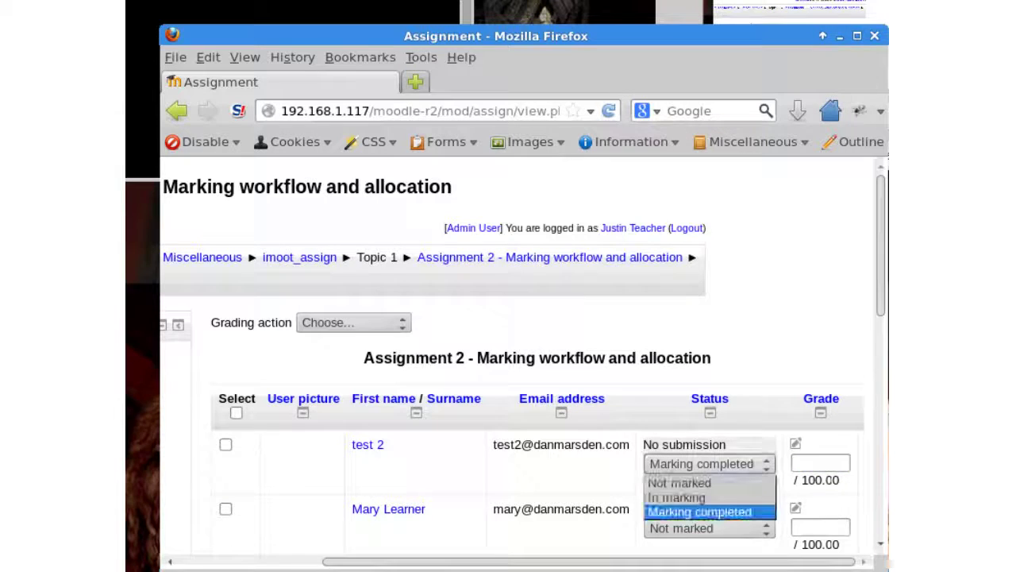
{"action": "left_click", "coordinate": [820, 463]}
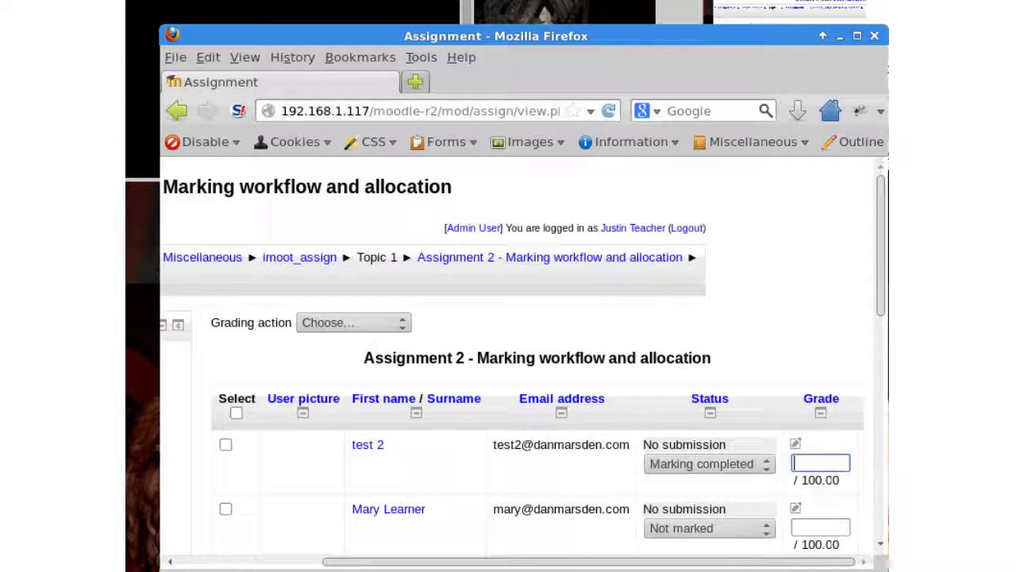
{"action": "left_click", "coordinate": [709, 463]}
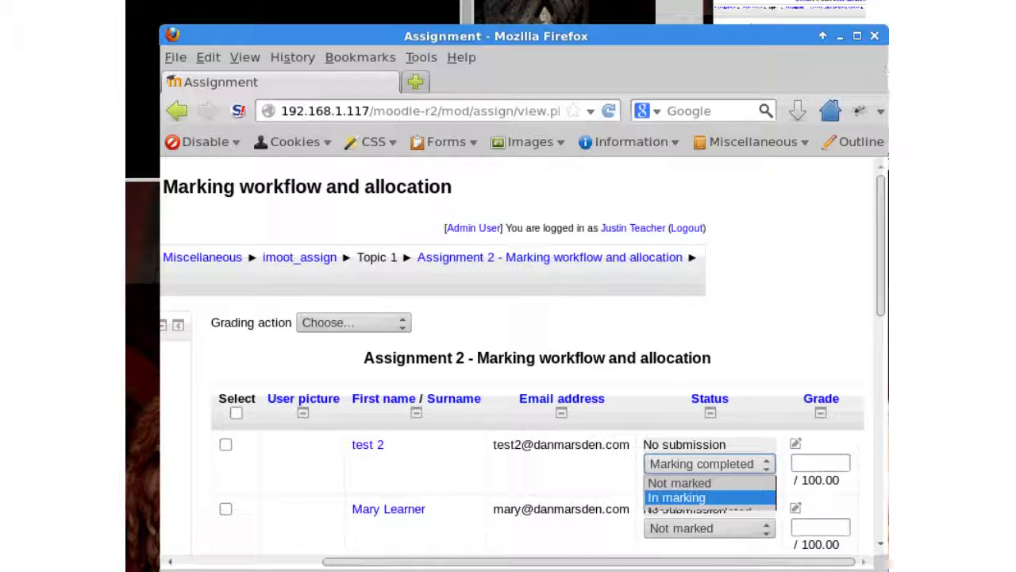
{"action": "key", "text": "Up"}
{"action": "key", "text": "Return"}
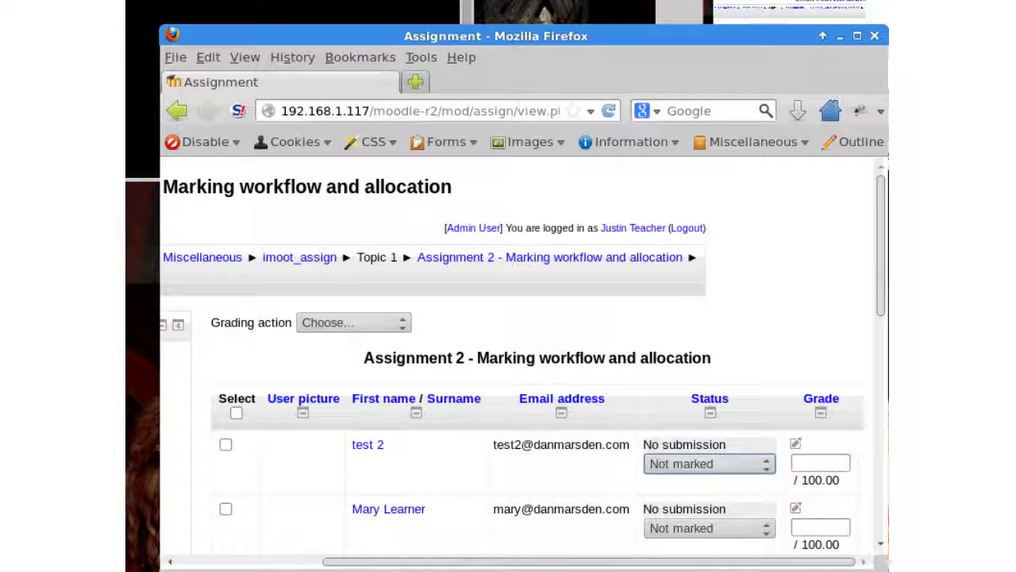